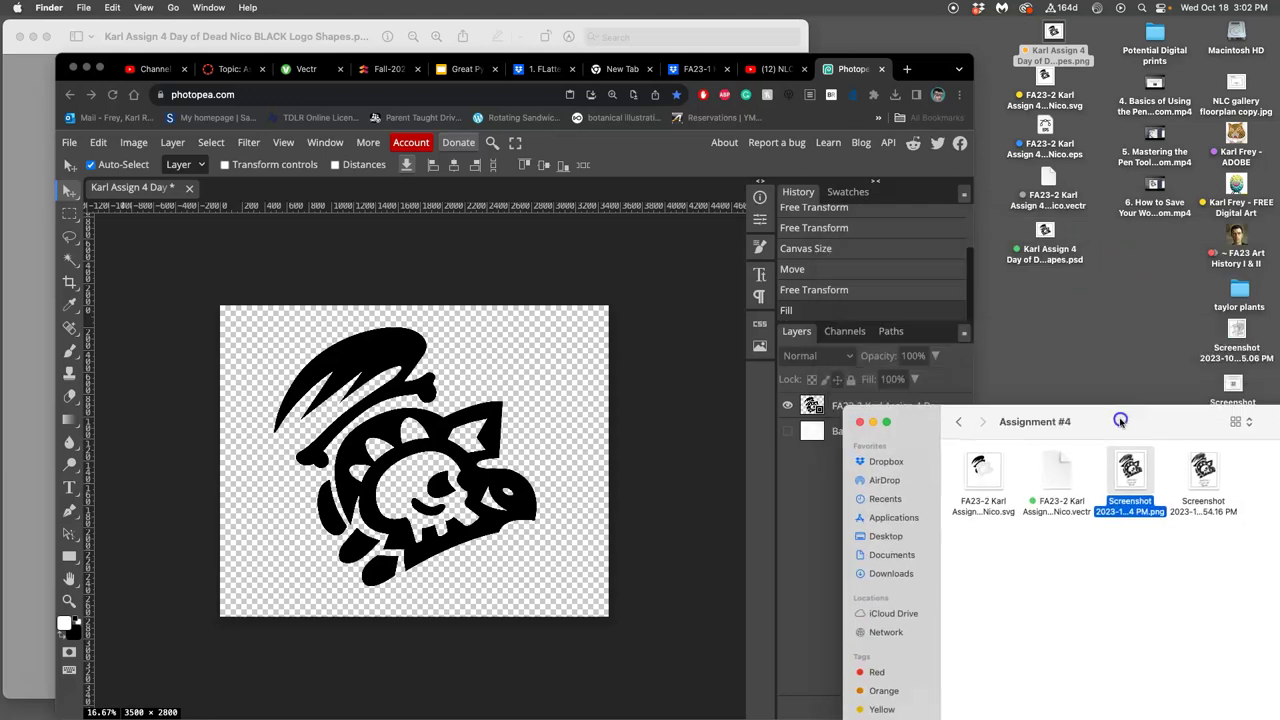
View the black logo shapes PNG from the desktop in the image viewer and close it again
{"action": "left_click", "coordinate": [1083, 300]}
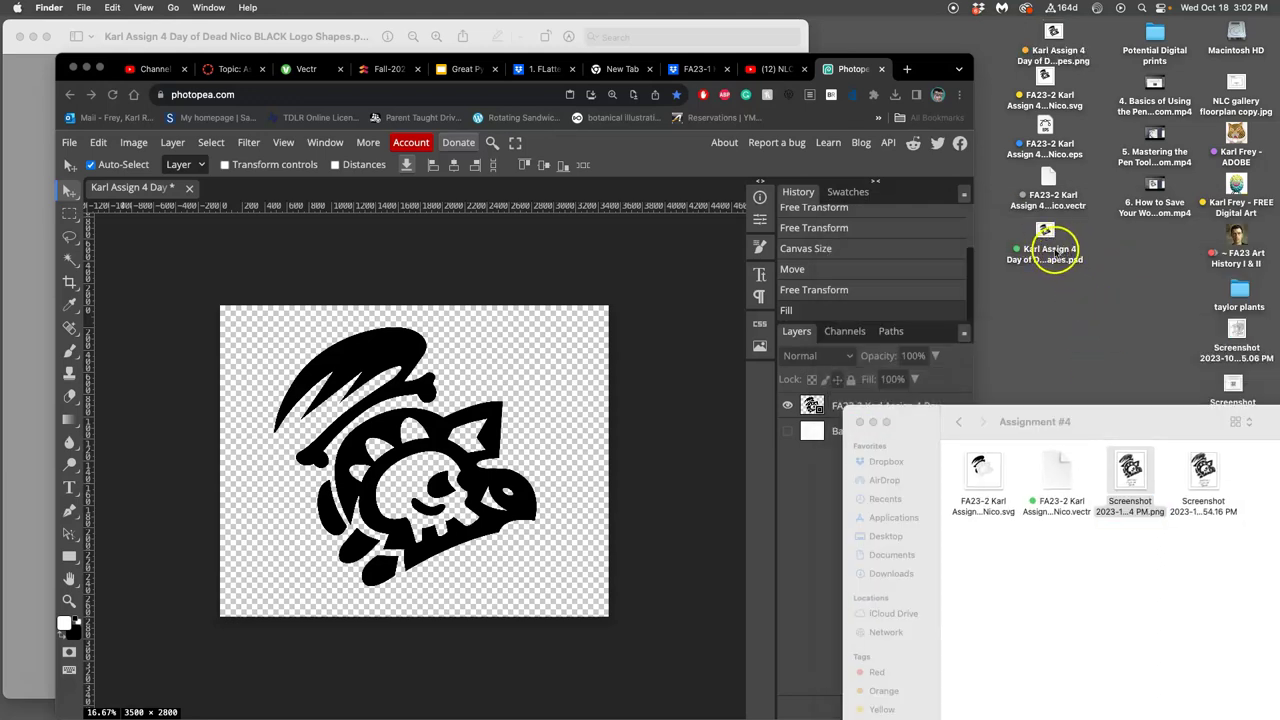
{"action": "left_click", "coordinate": [1050, 256]}
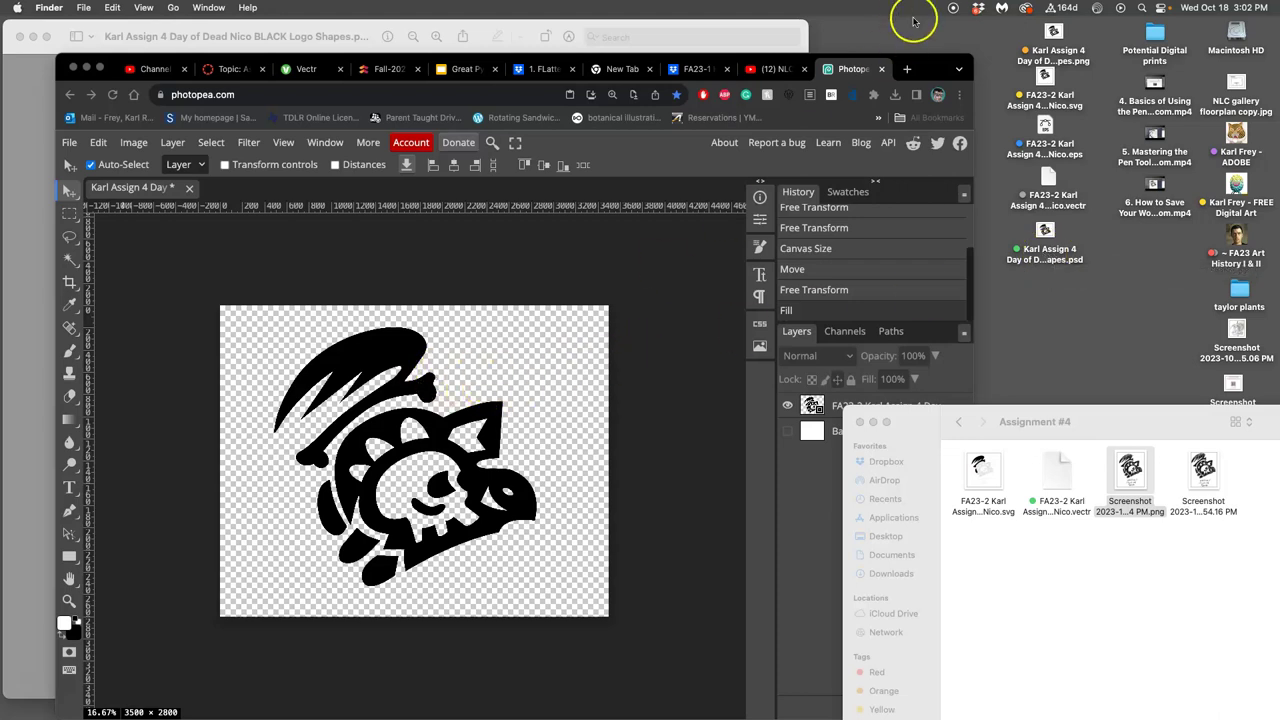
{"action": "double_click", "coordinate": [1053, 31]}
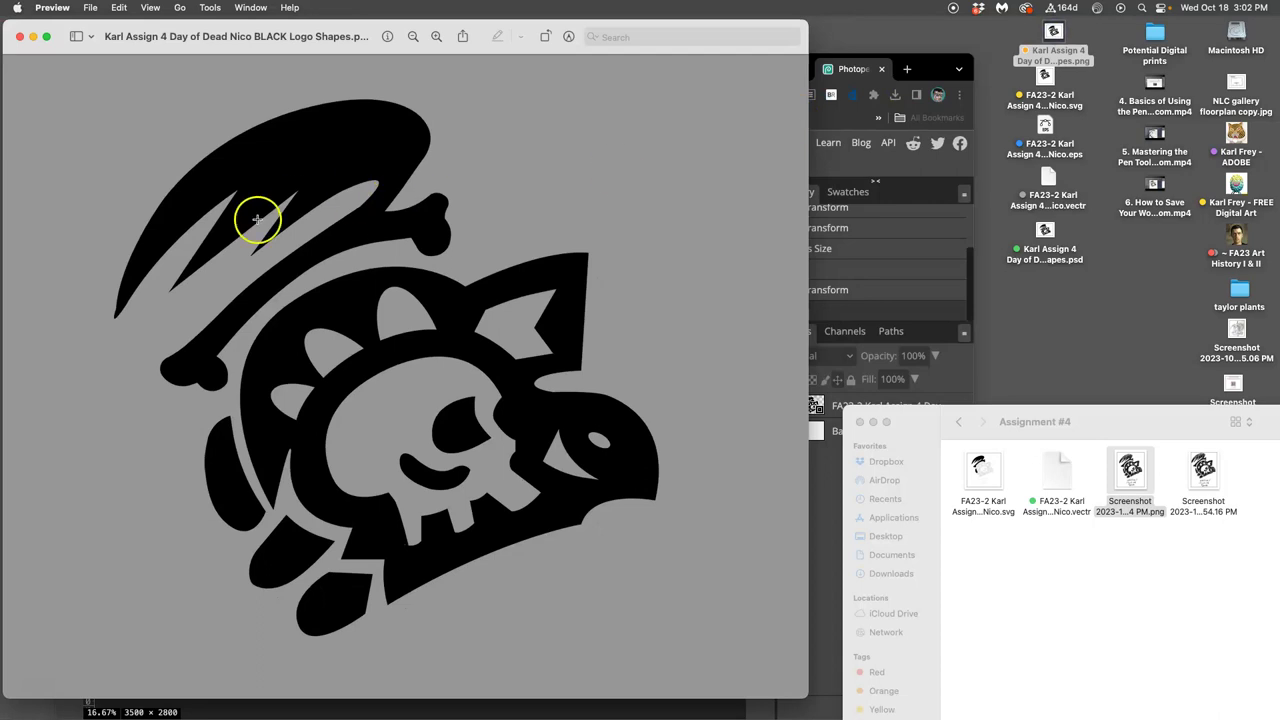
{"action": "left_click", "coordinate": [19, 37]}
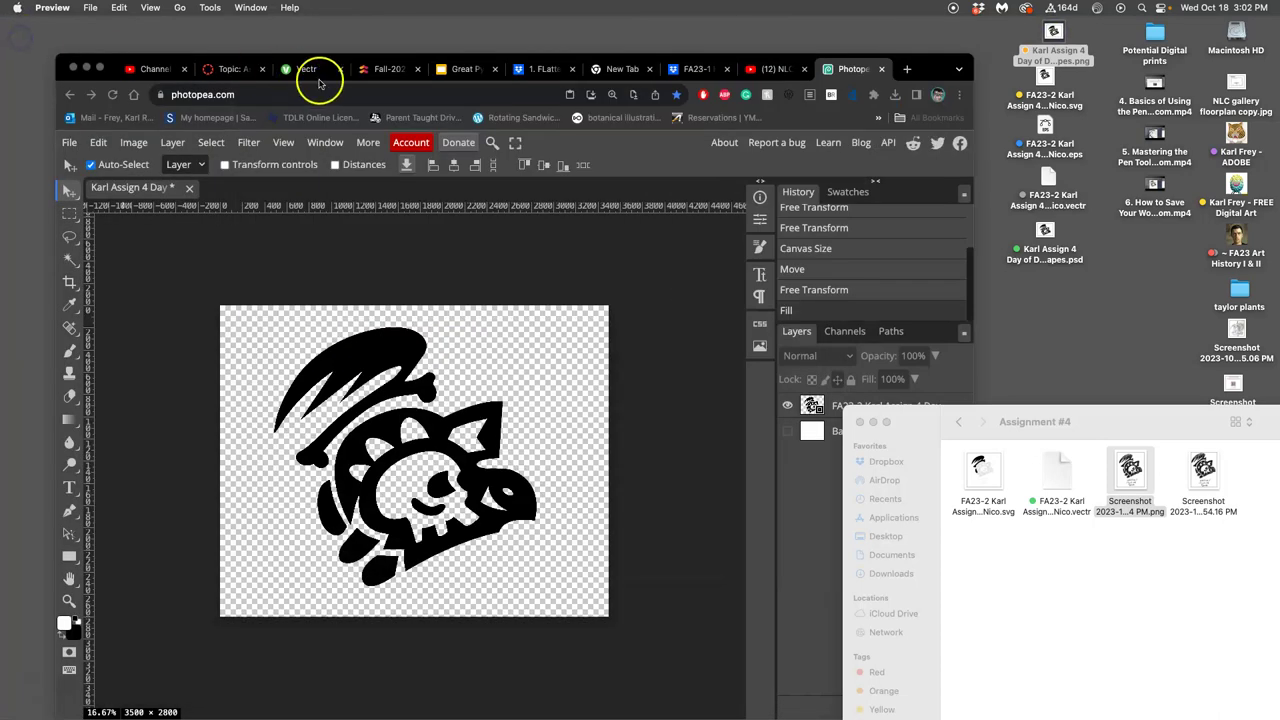
Switch to the assignment discussion in Canvas and open the Day of the Dead mash-up reply for editing
{"action": "left_click", "coordinate": [233, 69]}
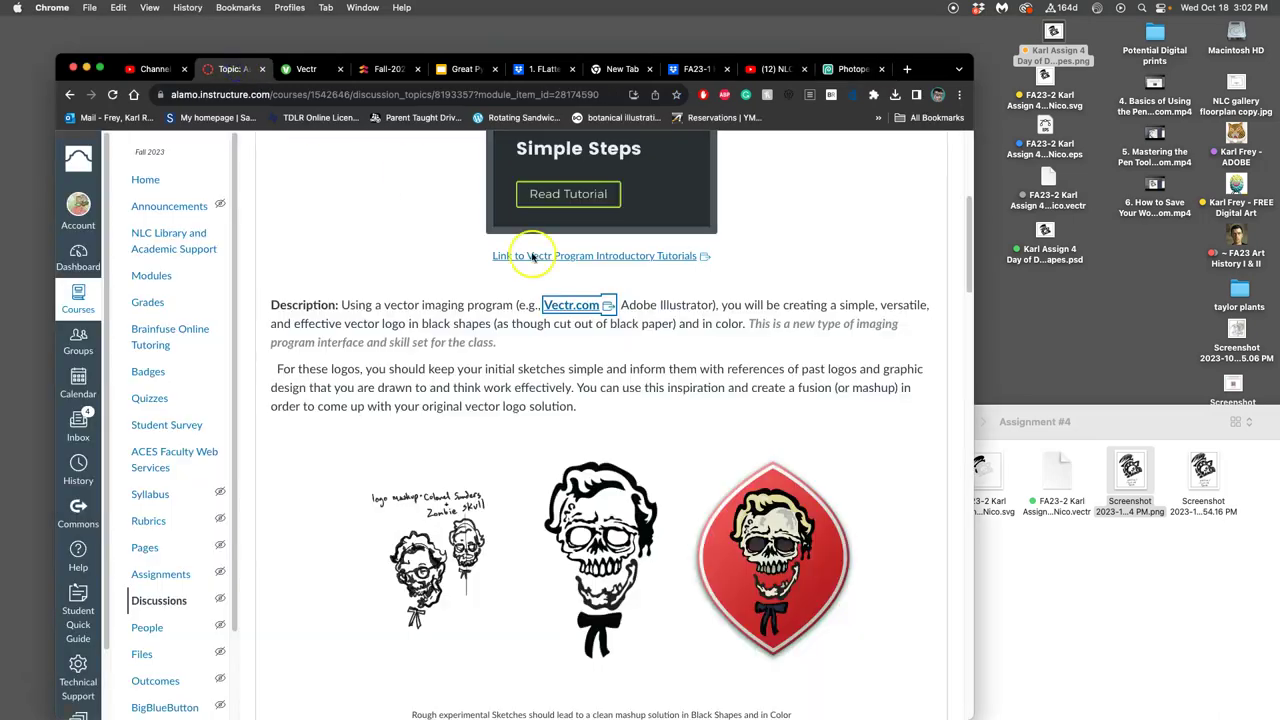
{"action": "scroll", "coordinate": [624, 350], "scroll_direction": "down", "scroll_amount": 20}
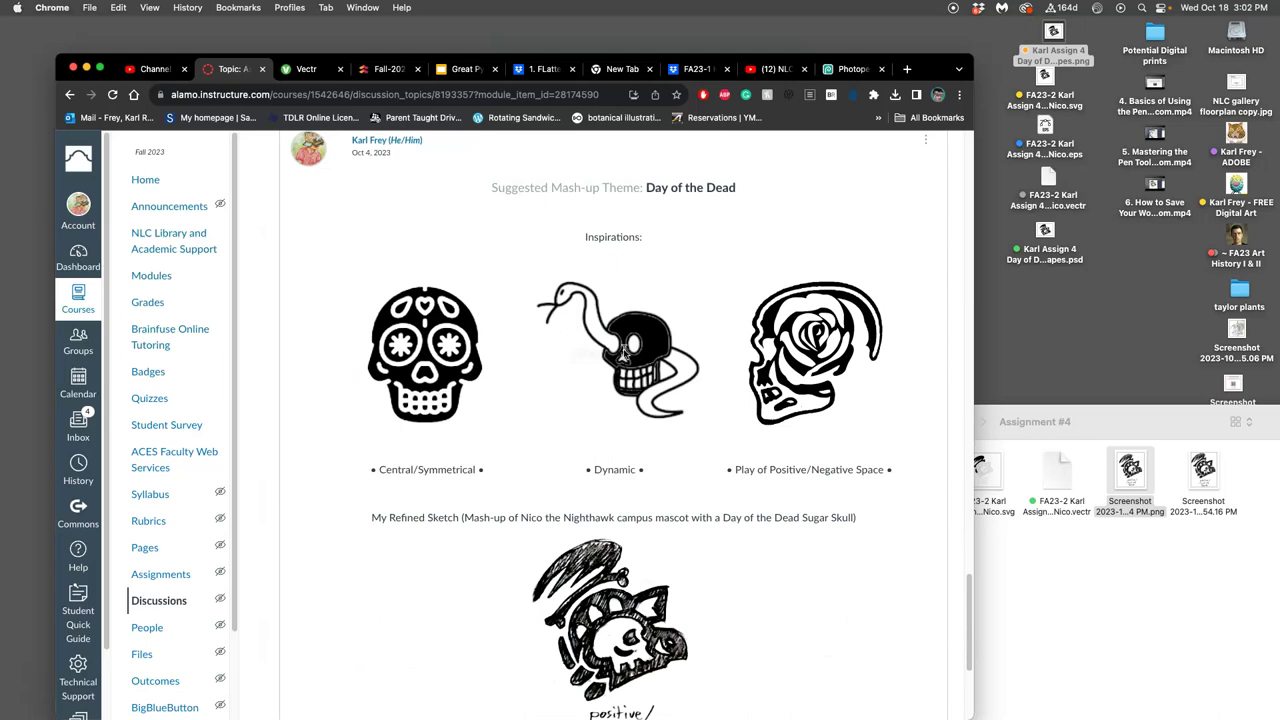
{"action": "scroll", "coordinate": [624, 352], "scroll_direction": "down", "scroll_amount": 4}
{"action": "scroll", "coordinate": [660, 330], "scroll_direction": "up", "scroll_amount": 6}
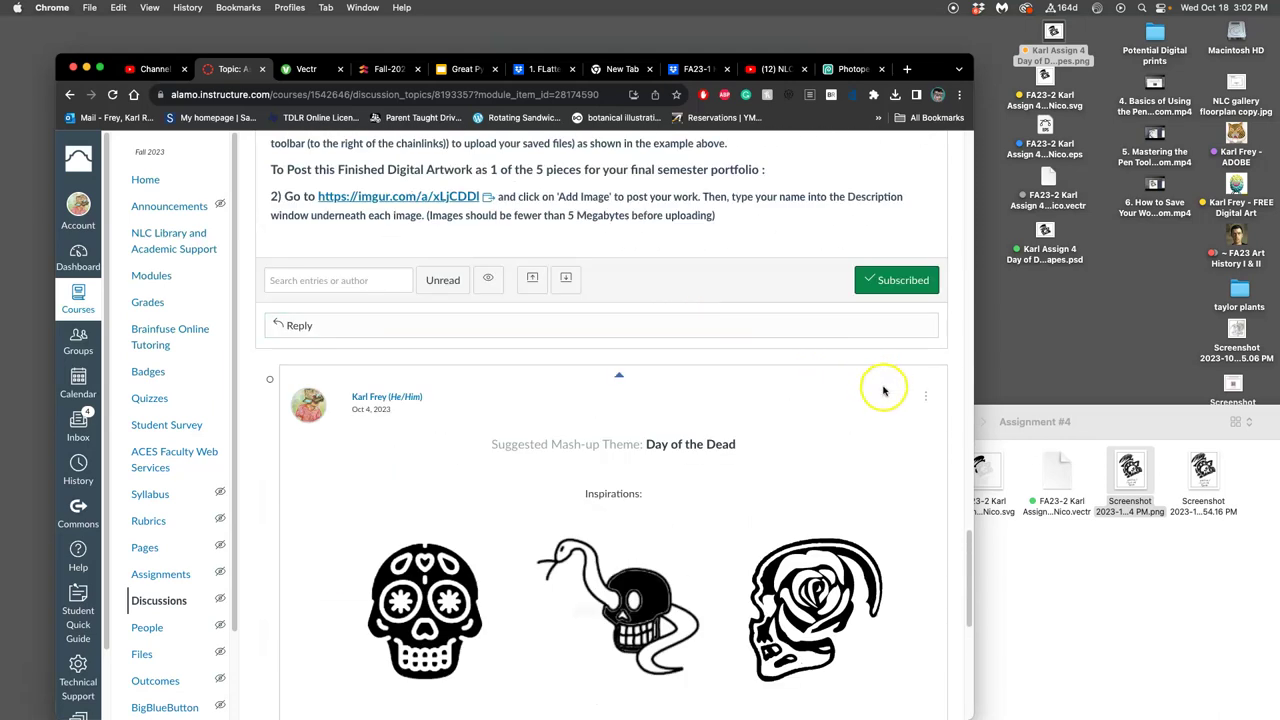
{"action": "scroll", "coordinate": [543, 280], "scroll_direction": "up", "scroll_amount": 10}
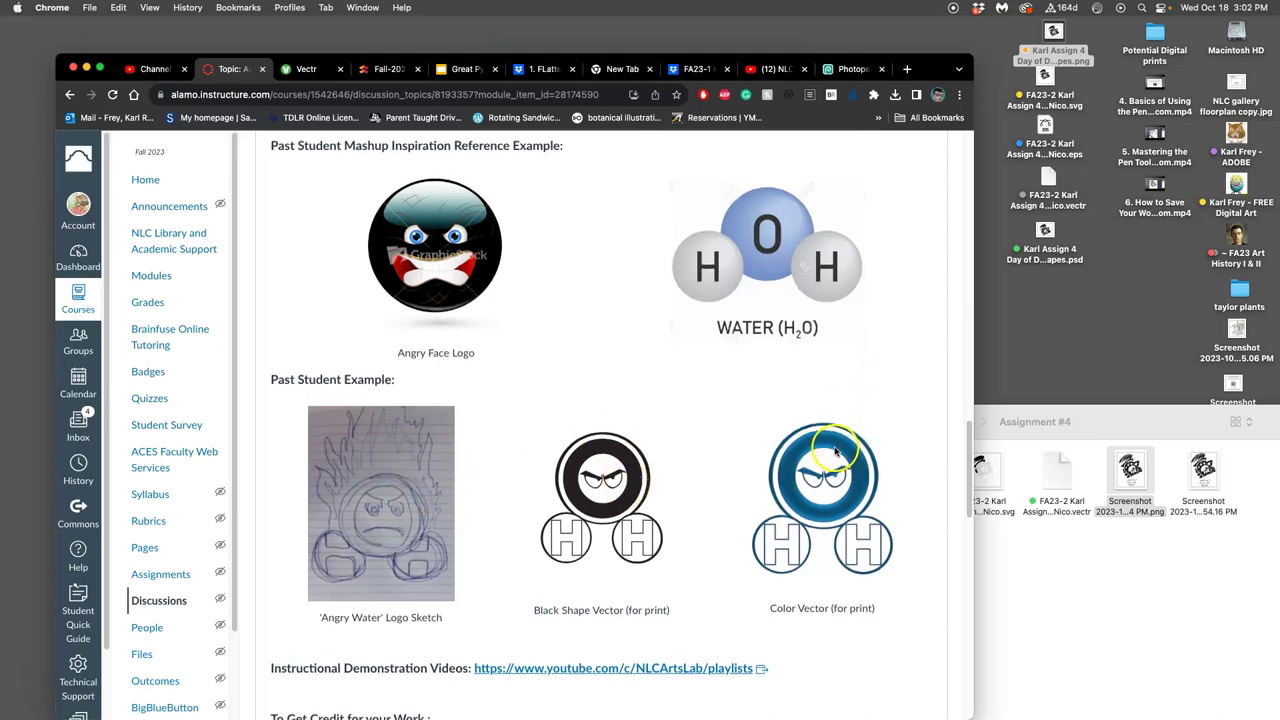
{"action": "scroll", "coordinate": [826, 443], "scroll_direction": "down", "scroll_amount": 15}
{"action": "scroll", "coordinate": [823, 408], "scroll_direction": "up", "scroll_amount": 5}
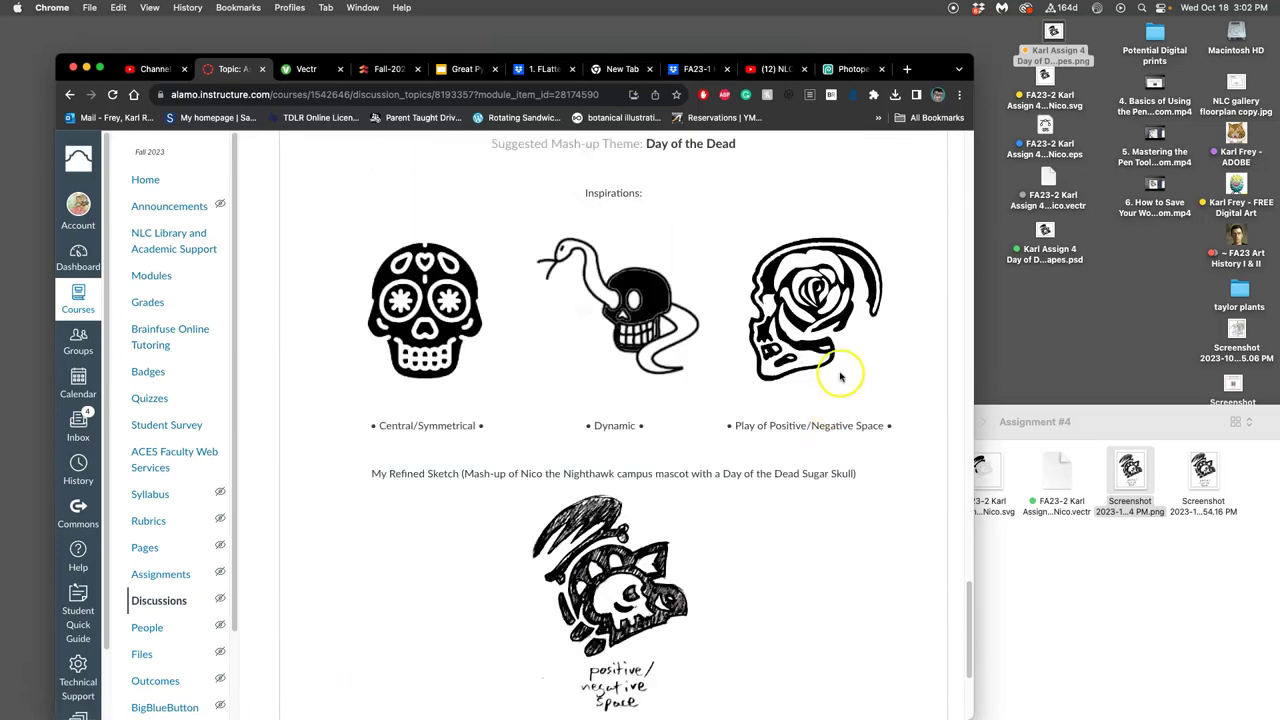
{"action": "left_click", "coordinate": [922, 240]}
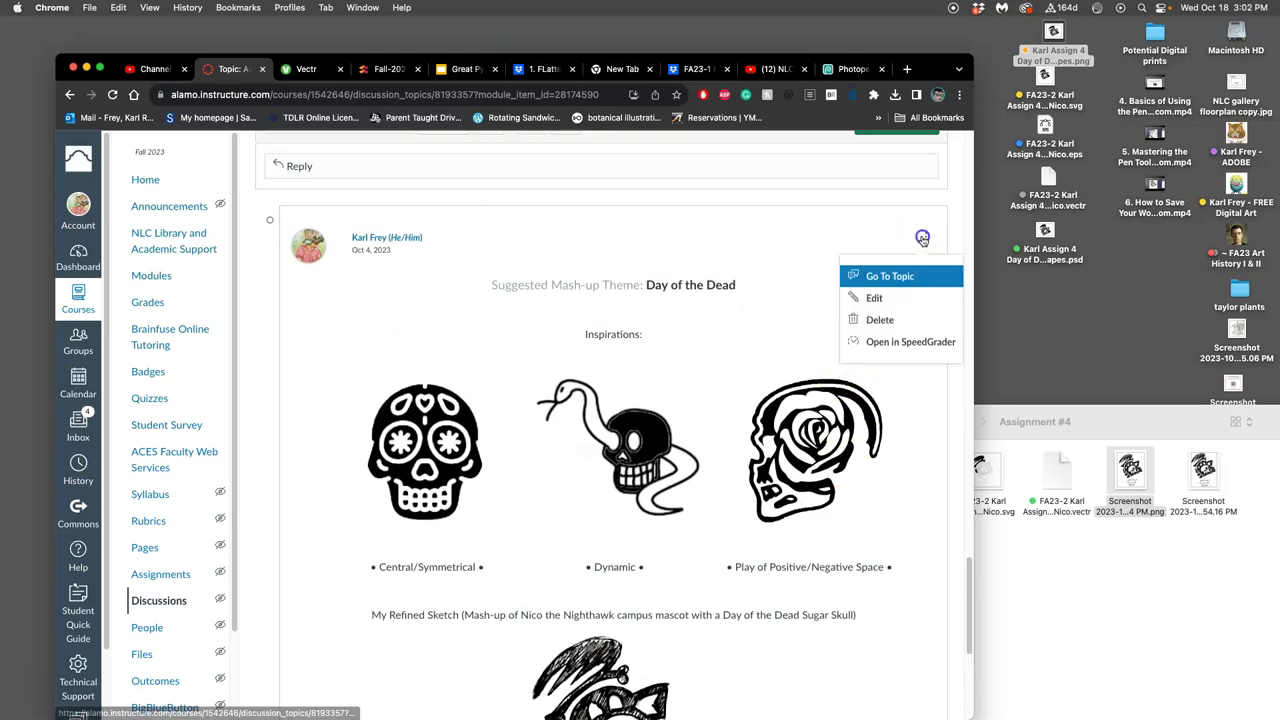
{"action": "left_click", "coordinate": [866, 297]}
Enlarge the reply's editing area and add the caption "Black Vector Logo" beneath the refined sketch
{"action": "scroll", "coordinate": [715, 485], "scroll_direction": "down", "scroll_amount": 5}
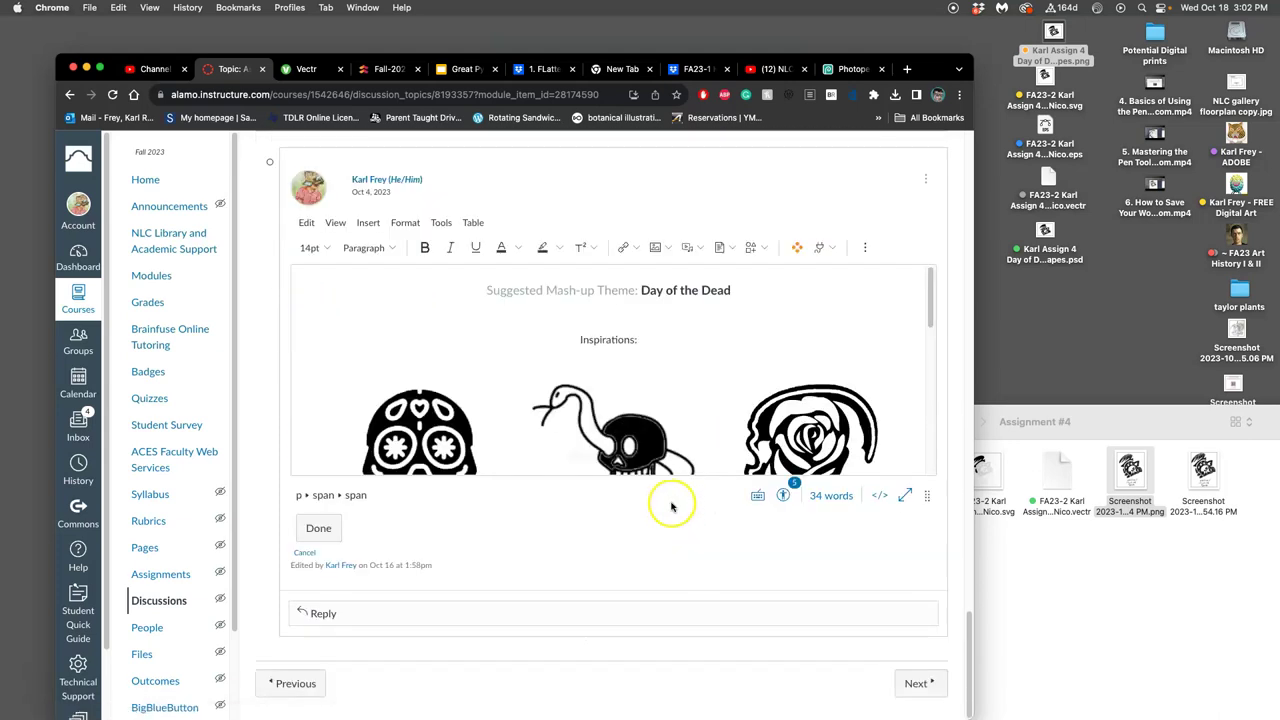
{"action": "scroll", "coordinate": [680, 380], "scroll_direction": "down", "scroll_amount": 1}
{"action": "left_click_drag", "start_coordinate": [927, 495], "coordinate": [927, 641]}
{"action": "scroll", "coordinate": [760, 497], "scroll_direction": "down", "scroll_amount": 3}
{"action": "left_click", "coordinate": [735, 503]}
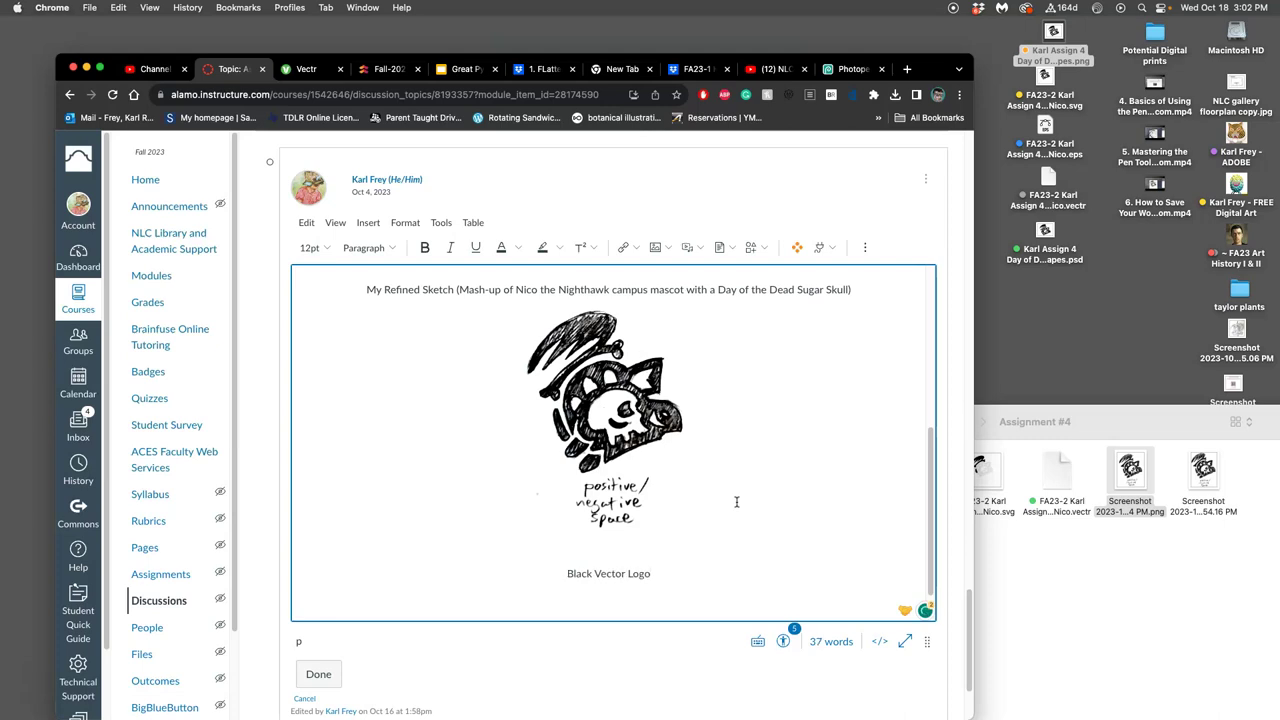
Insert the black logo shapes PNG from the desktop beneath the "Black Vector Logo" caption
{"action": "scroll", "coordinate": [774, 394], "scroll_direction": "down", "scroll_amount": 2}
{"action": "left_click_drag", "start_coordinate": [1050, 42], "coordinate": [620, 578]}
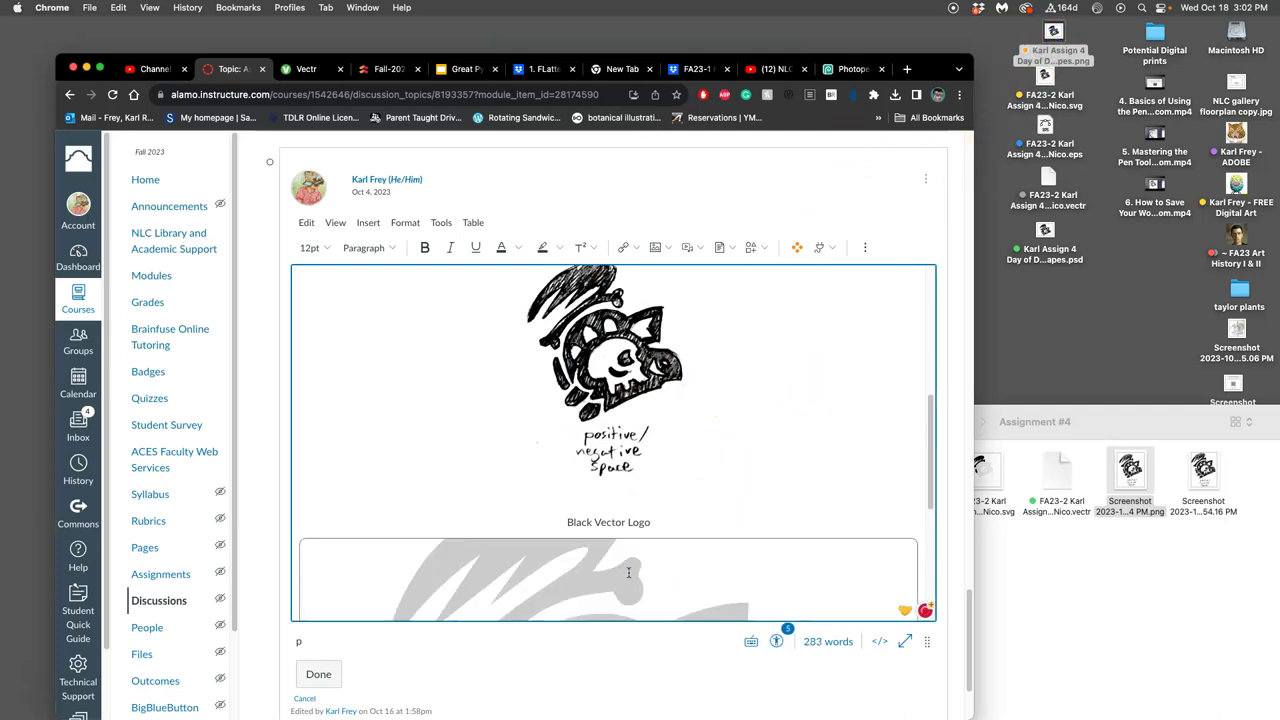
{"action": "left_click", "coordinate": [625, 448]}
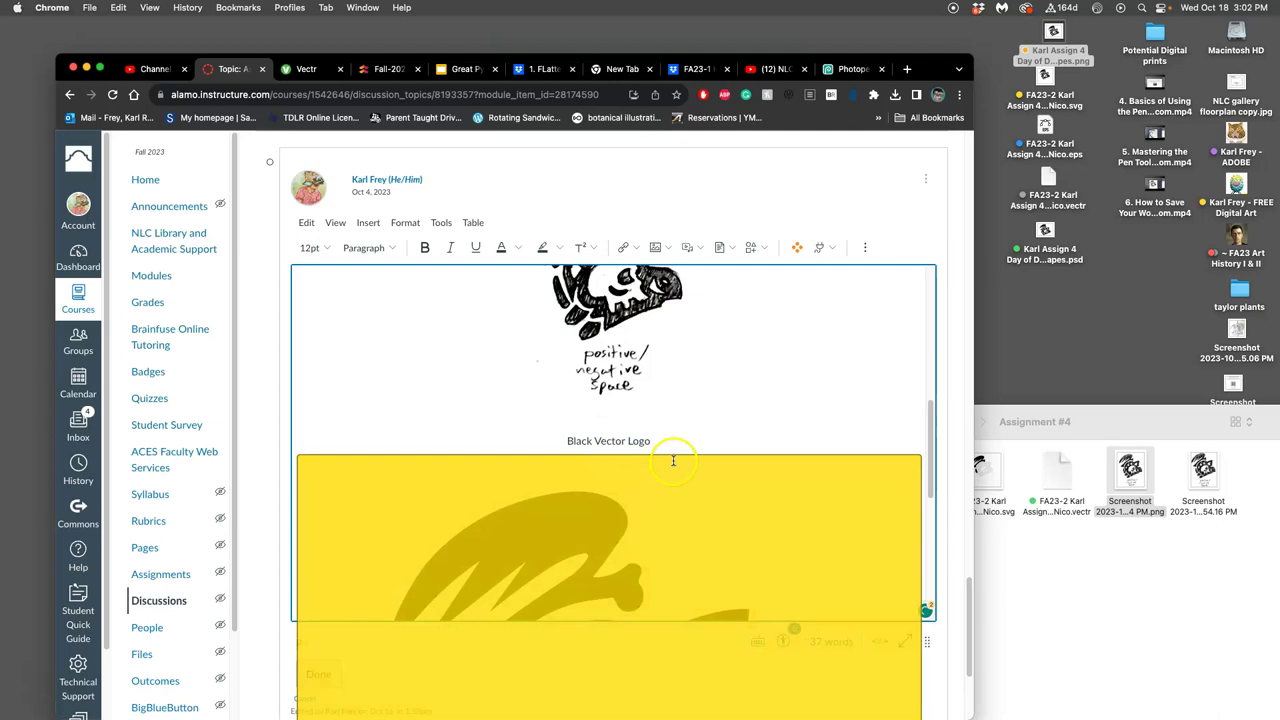
Shrink the inserted logo image proportionally to about the size of the refined sketch above it
{"action": "left_click", "coordinate": [622, 458]}
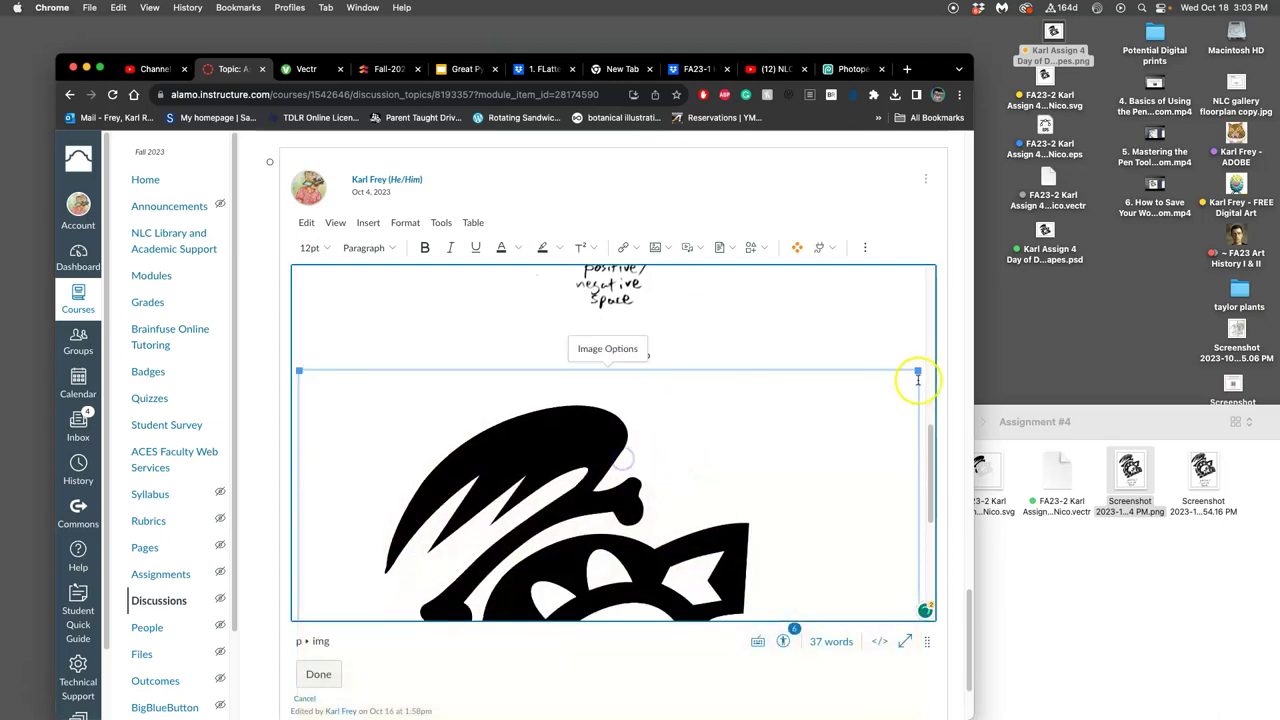
{"action": "left_click_drag", "start_coordinate": [917, 372], "coordinate": [643, 467]}
{"action": "left_click_drag", "start_coordinate": [775, 371], "coordinate": [762, 382]}
{"action": "left_click", "coordinate": [807, 417]}
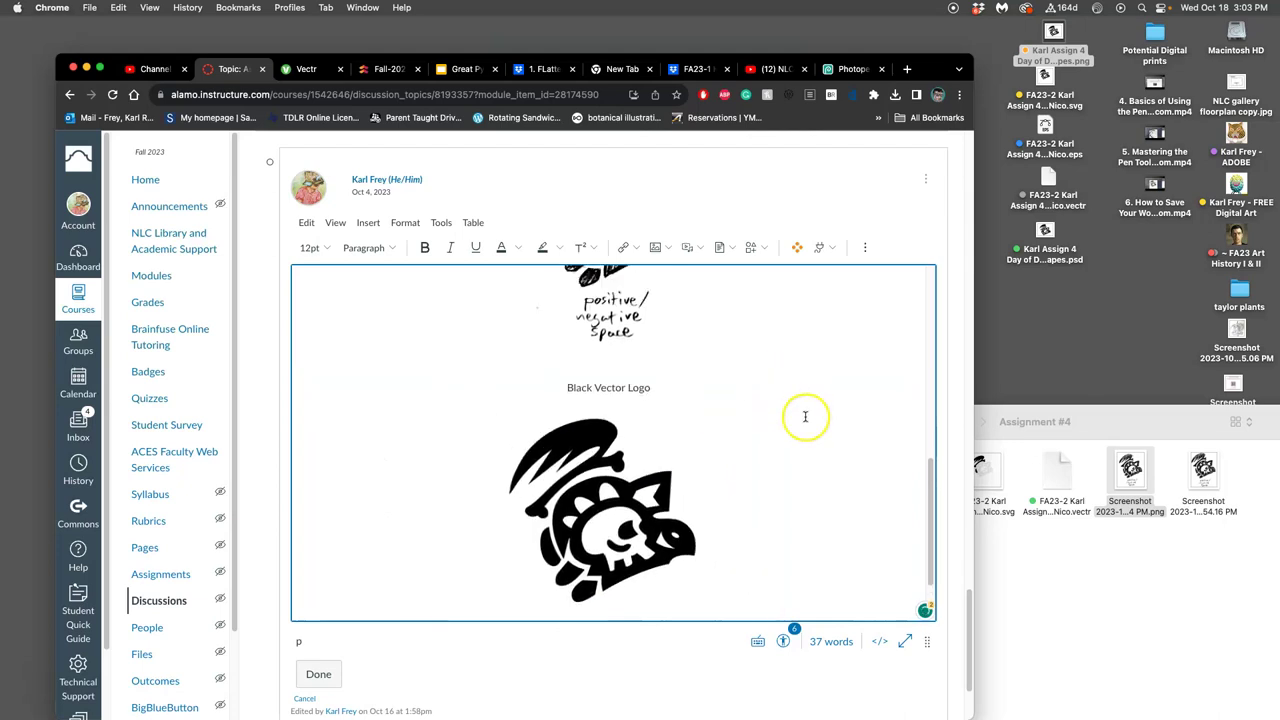
Check the layout of the reply with the logo image and save the edited reply
{"action": "scroll", "coordinate": [800, 415], "scroll_direction": "up", "scroll_amount": 5}
{"action": "scroll", "coordinate": [794, 413], "scroll_direction": "down", "scroll_amount": 5}
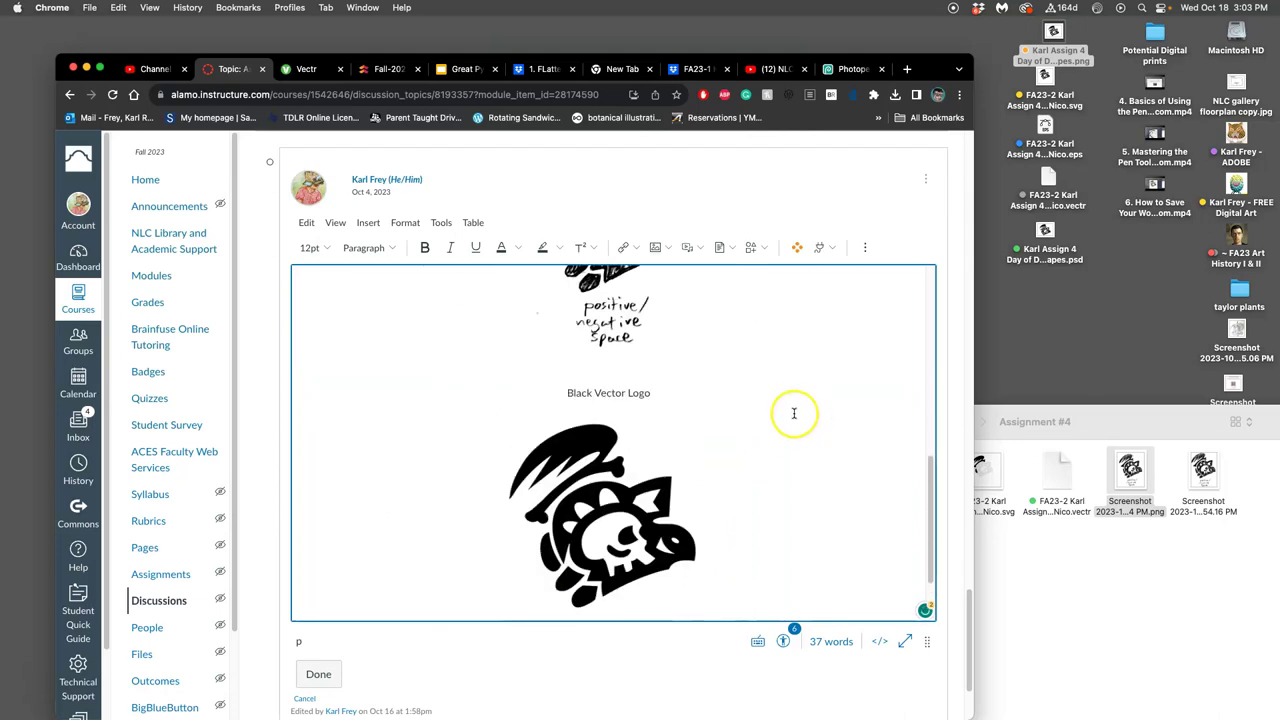
{"action": "scroll", "coordinate": [794, 413], "scroll_direction": "down", "scroll_amount": 2}
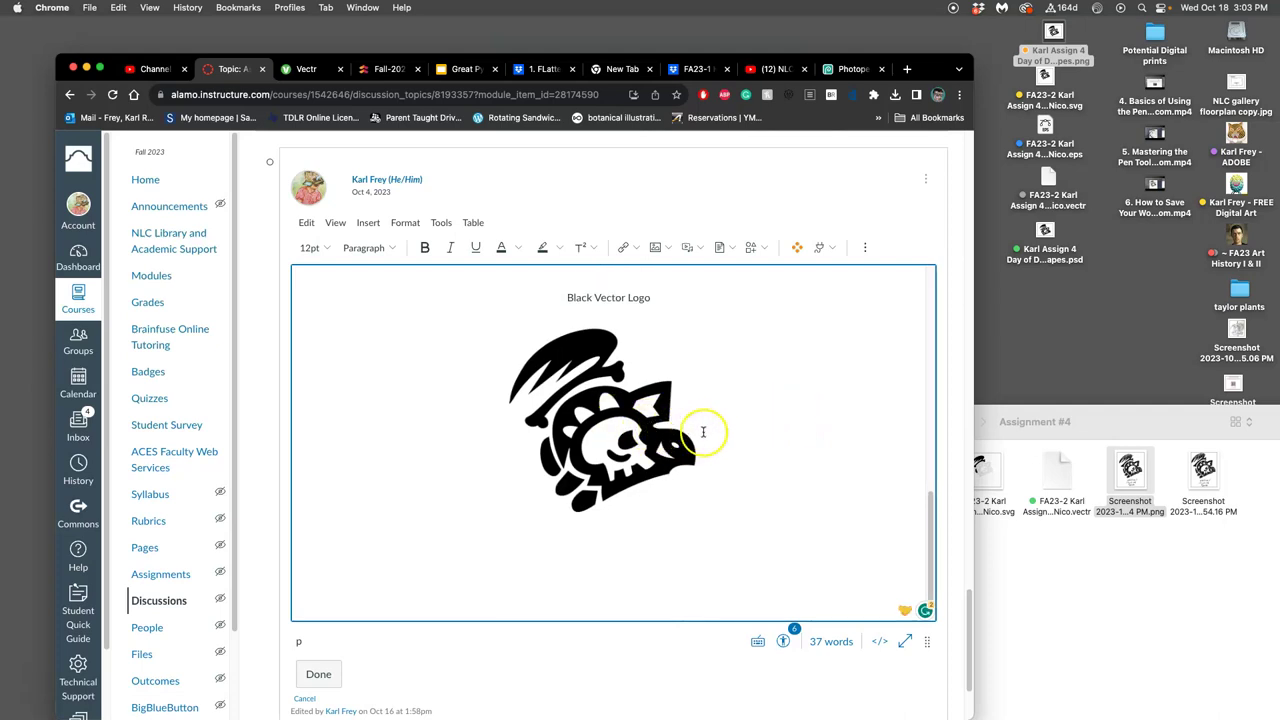
{"action": "left_click", "coordinate": [318, 674]}
Switch back to Photopea and make the white Background layer visible behind the logo
{"action": "left_click", "coordinate": [853, 69]}
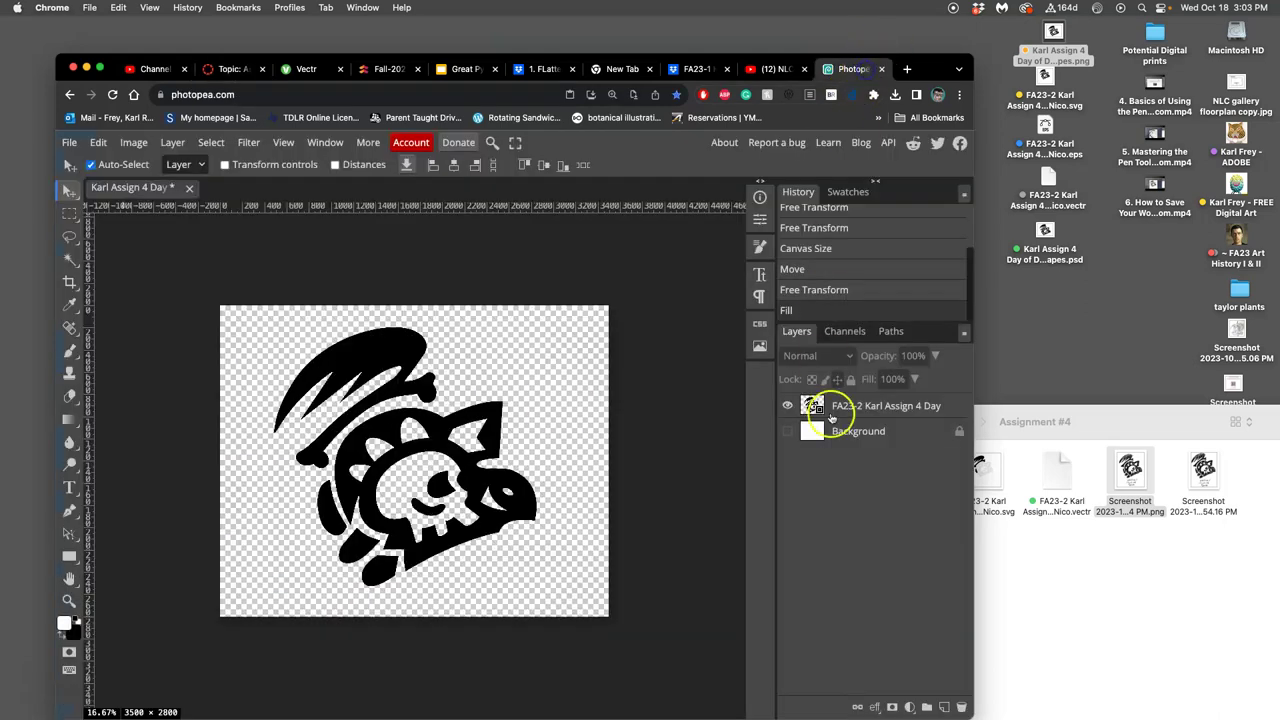
{"action": "left_click_drag", "start_coordinate": [816, 410], "coordinate": [671, 435]}
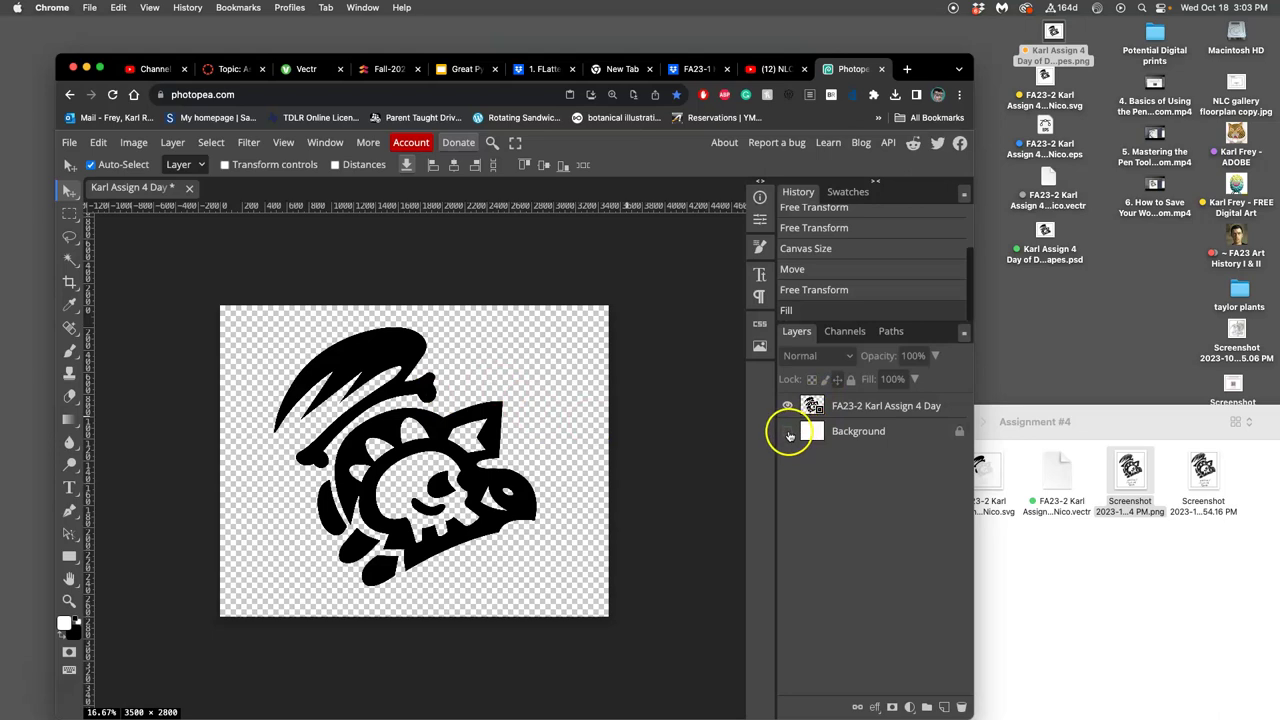
{"action": "left_click", "coordinate": [787, 431]}
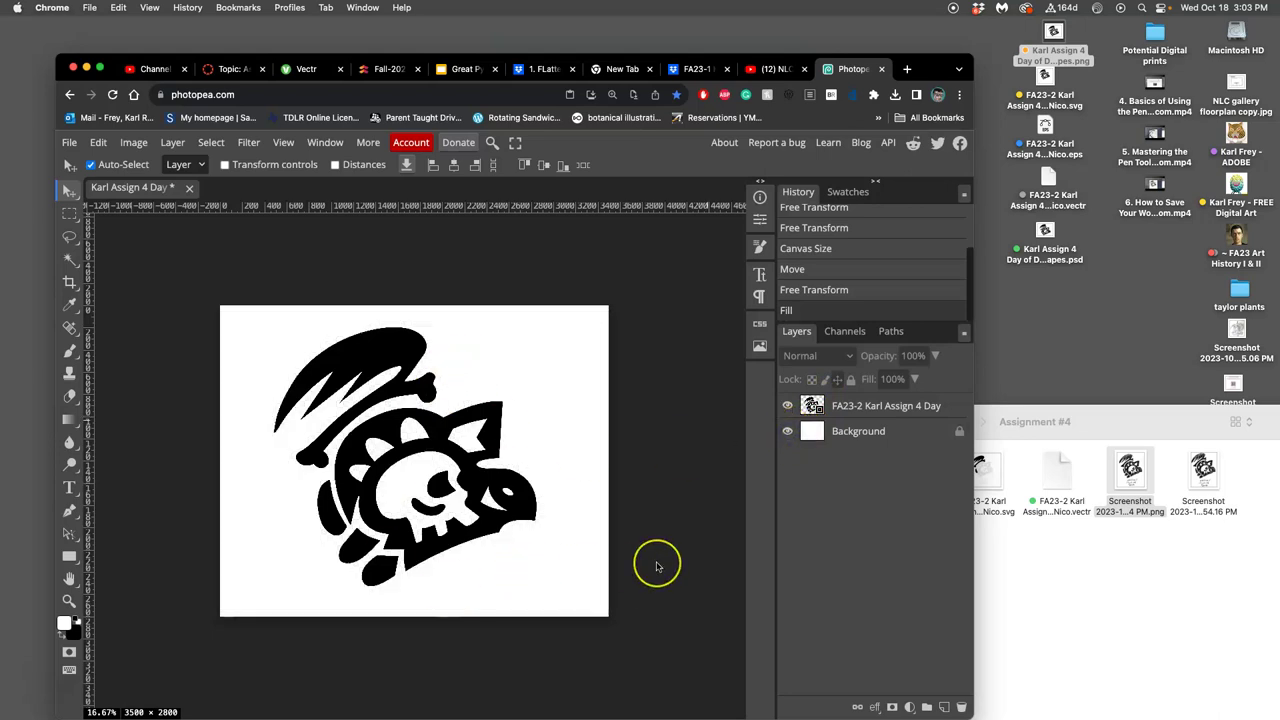
Check the document's image dimensions and resolution without changing them
{"action": "left_click", "coordinate": [133, 142]}
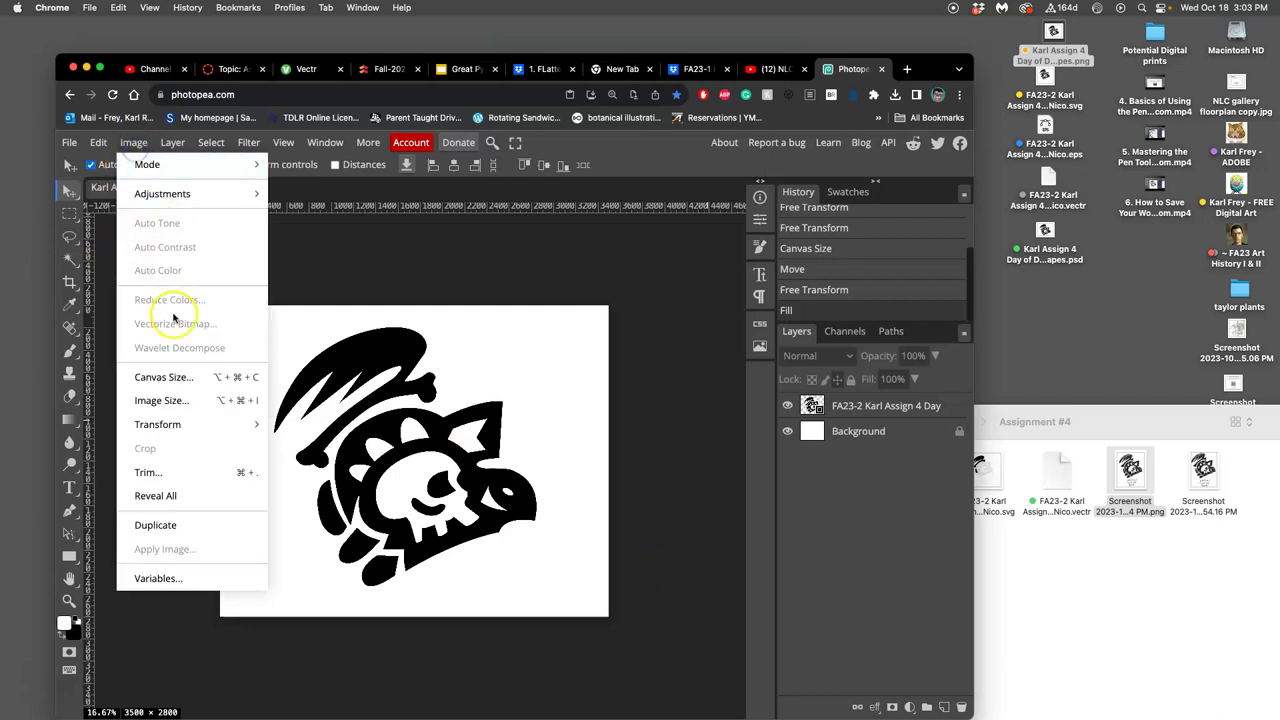
{"action": "left_click", "coordinate": [163, 400]}
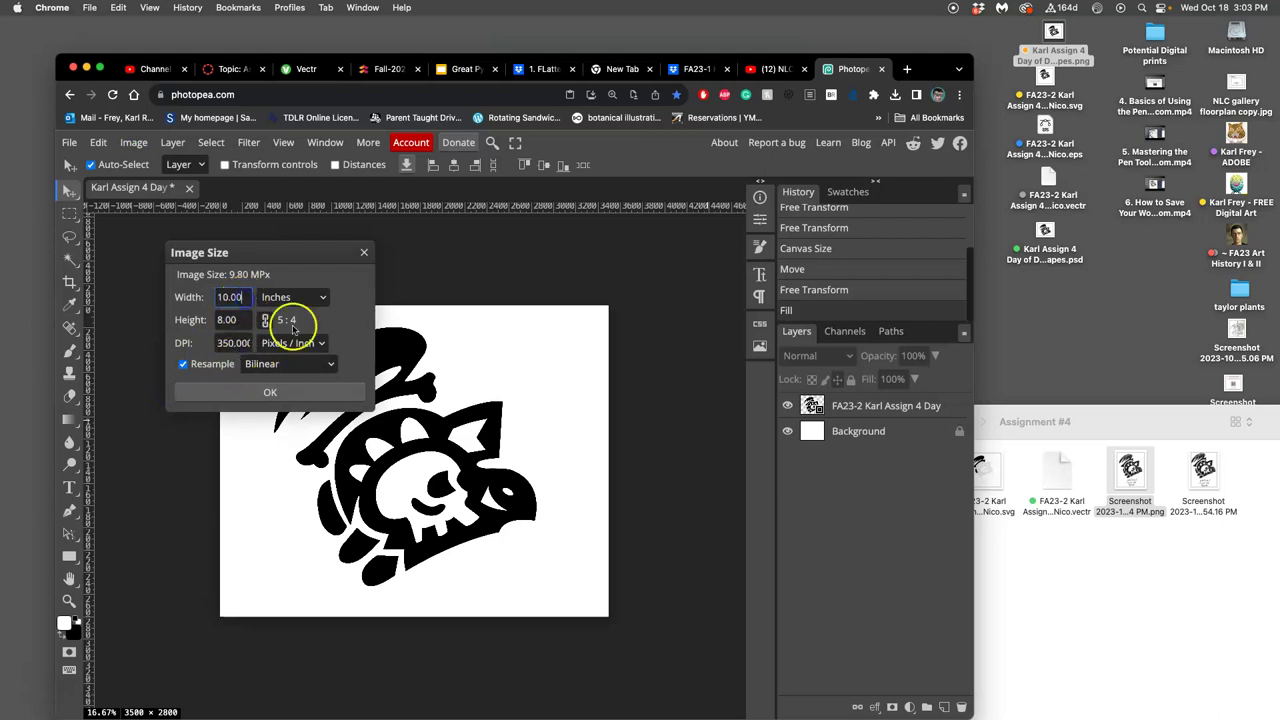
{"action": "left_click", "coordinate": [364, 252]}
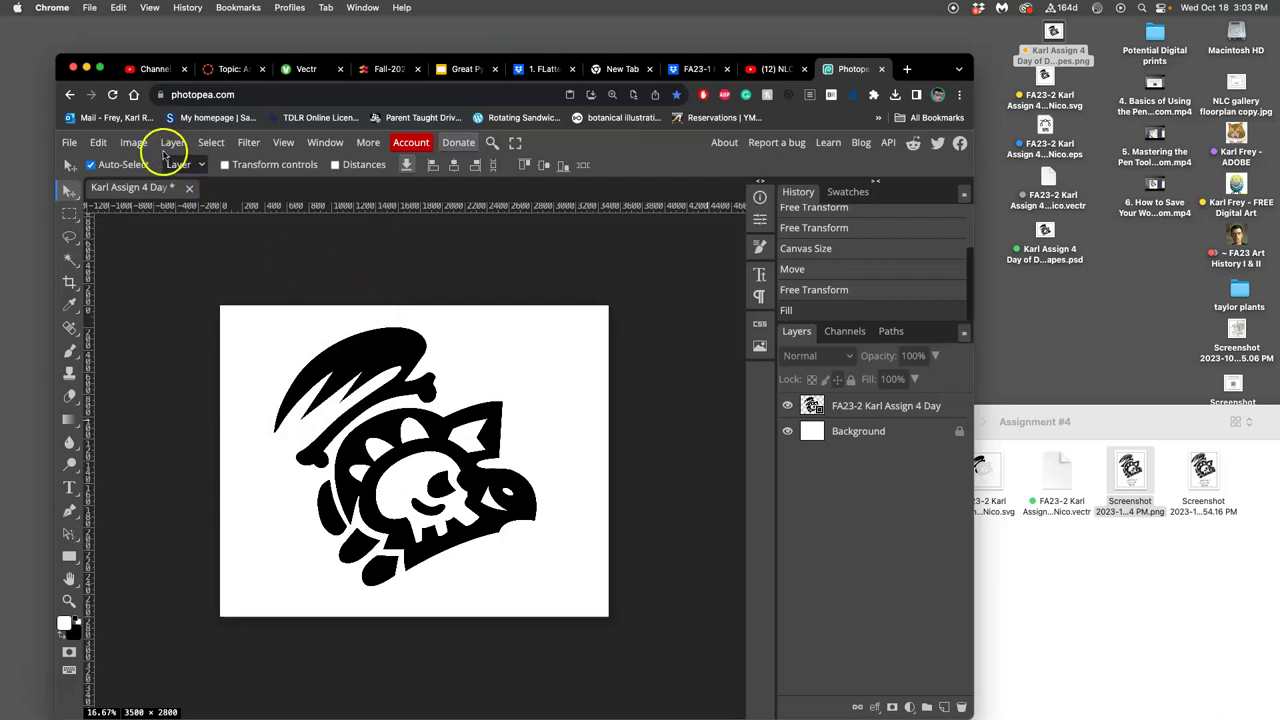
Set the canvas size to 8 inches wide by 10 inches high, anchored at the centre
{"action": "left_click", "coordinate": [133, 142]}
{"action": "left_click", "coordinate": [183, 381]}
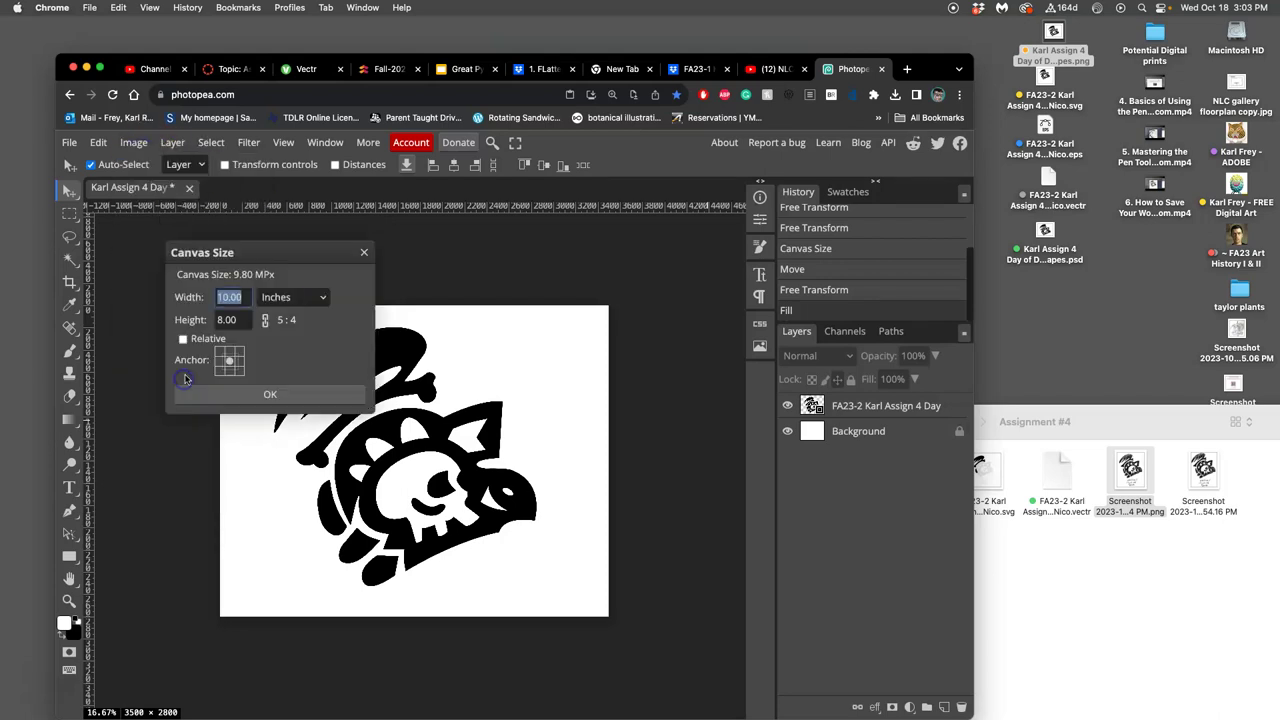
{"action": "type", "text": "8"}
{"action": "left_click", "coordinate": [233, 319]}
{"action": "left_click", "coordinate": [205, 320]}
{"action": "type", "text": "10"}
{"action": "left_click", "coordinate": [283, 396]}
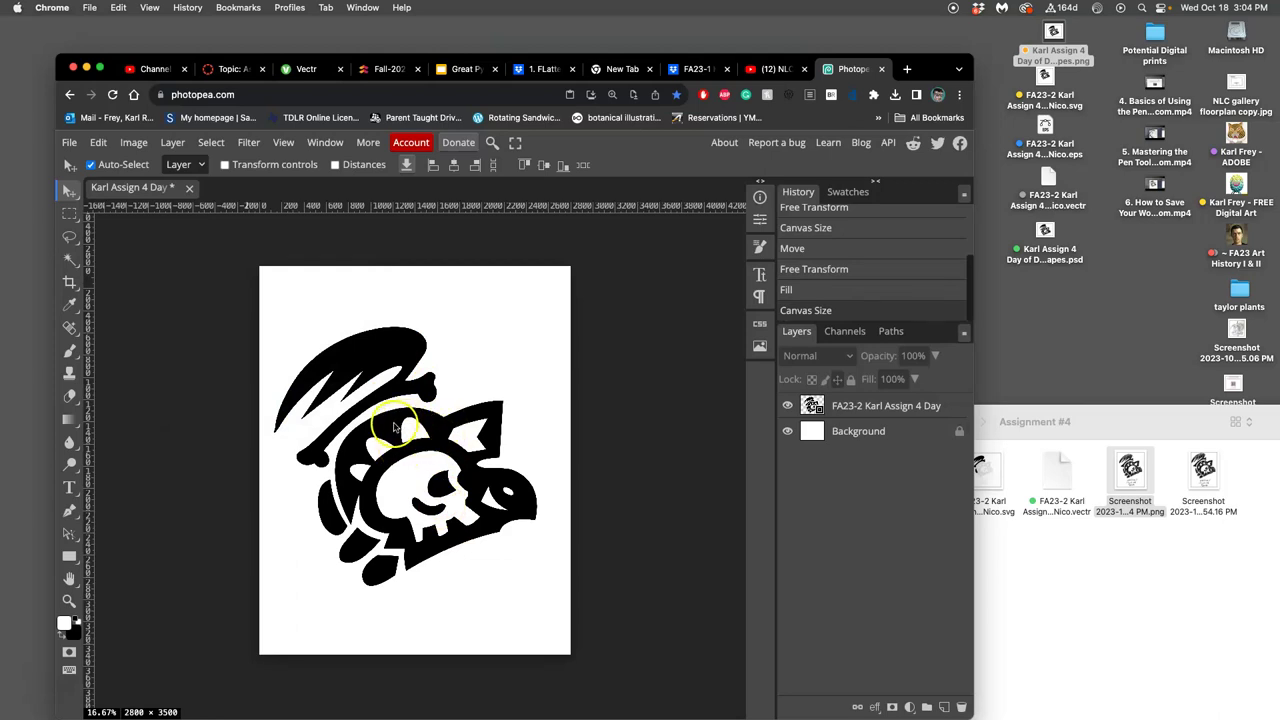
Move the logo slightly up and to the right so it sits well on the portrait canvas
{"action": "mouse_move", "coordinate": [391, 428]}
{"action": "left_mouse_down"}
{"action": "mouse_move", "coordinate": [410, 440]}
{"action": "mouse_move", "coordinate": [396, 424]}
{"action": "left_mouse_up"}
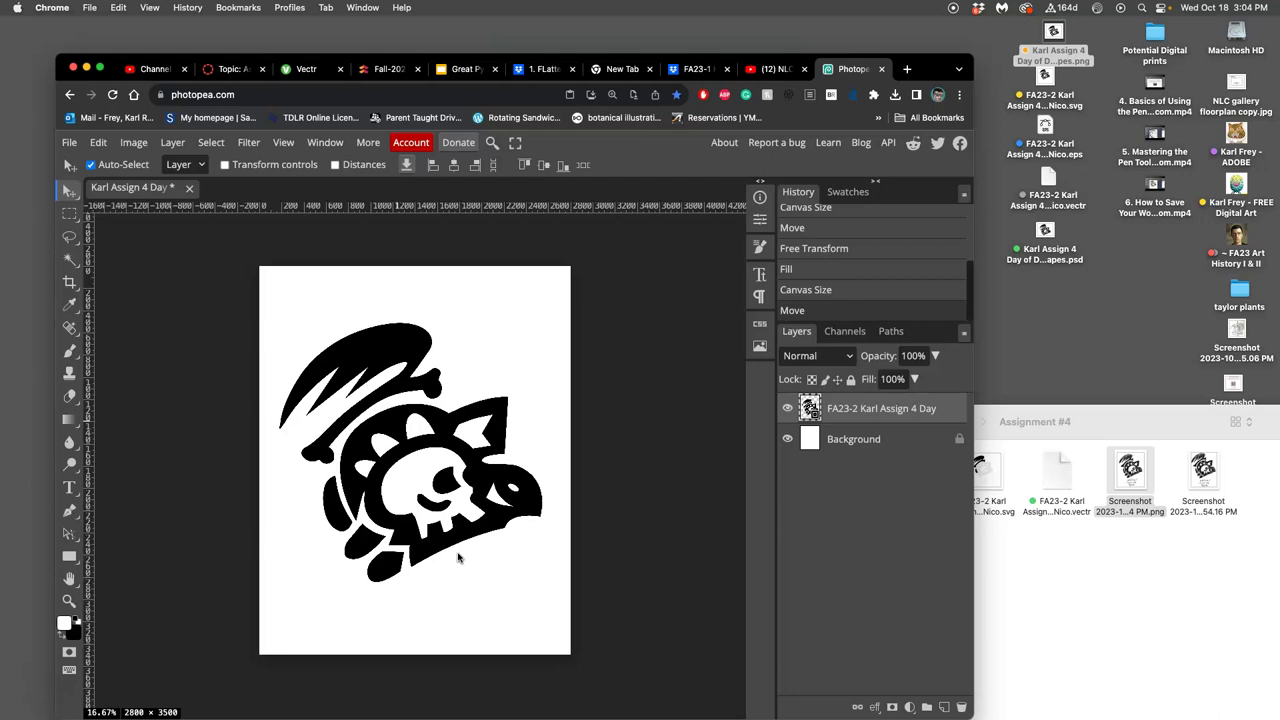
{"action": "left_click_drag", "start_coordinate": [432, 414], "coordinate": [433, 408]}
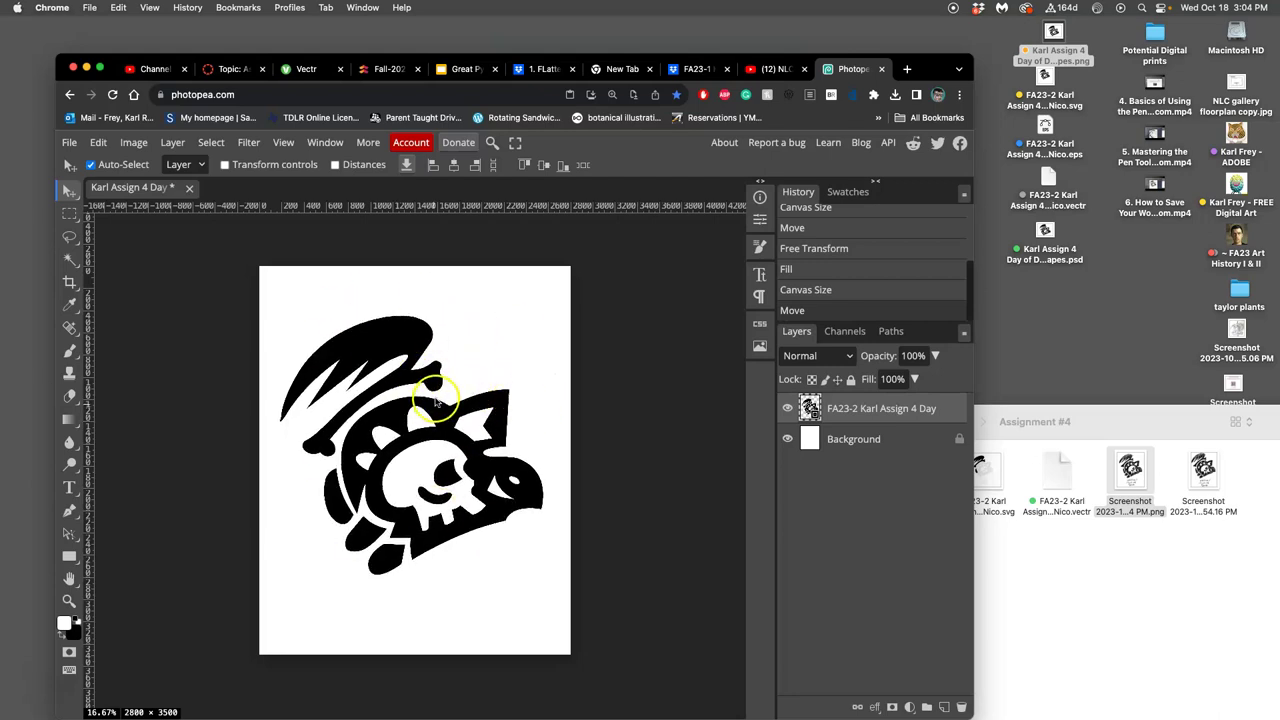
{"action": "left_click", "coordinate": [606, 376]}
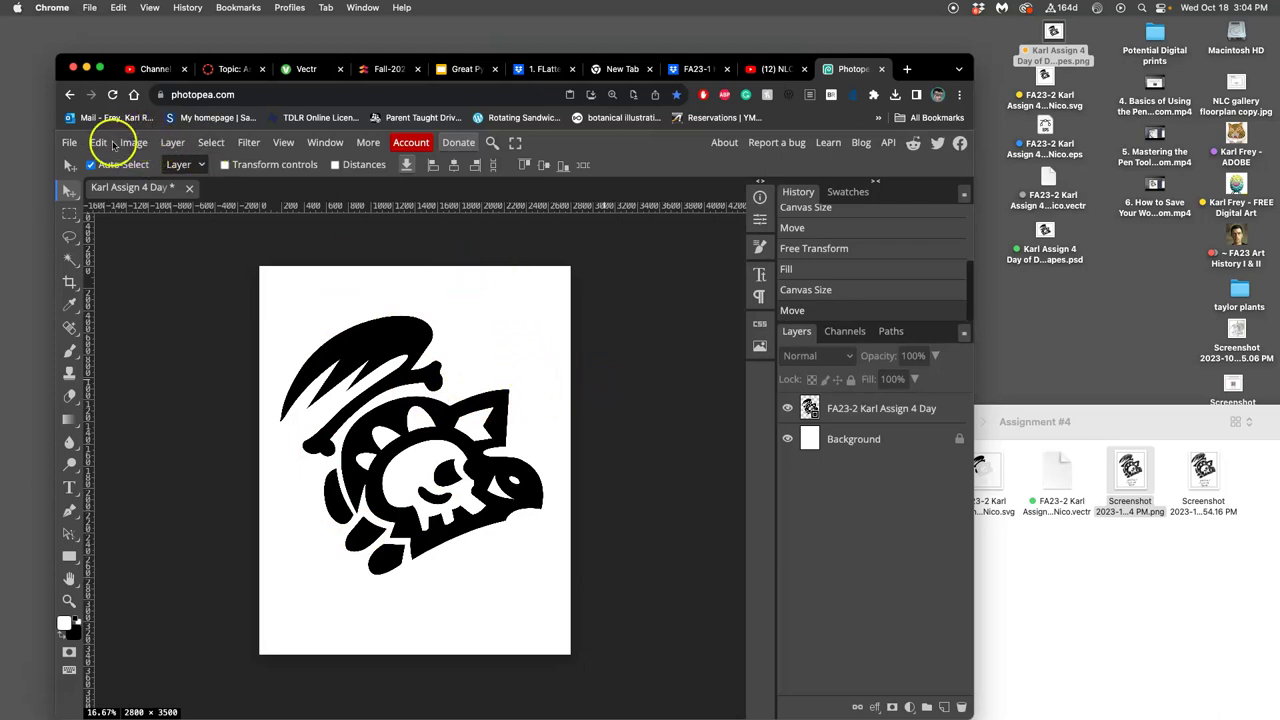
Export the artwork as a 2800 × 3500 px TIFF, adding the prefix "PR-" to its file name
{"action": "left_click", "coordinate": [70, 142]}
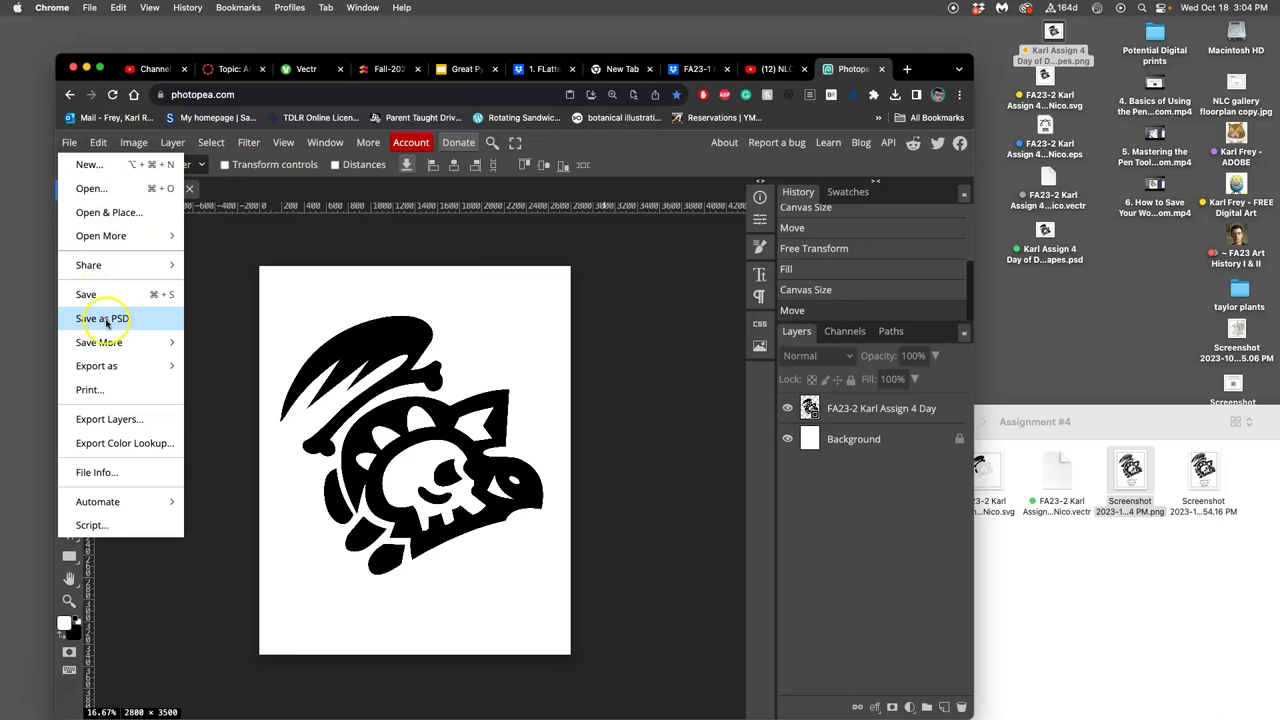
{"action": "mouse_move", "coordinate": [113, 366]}
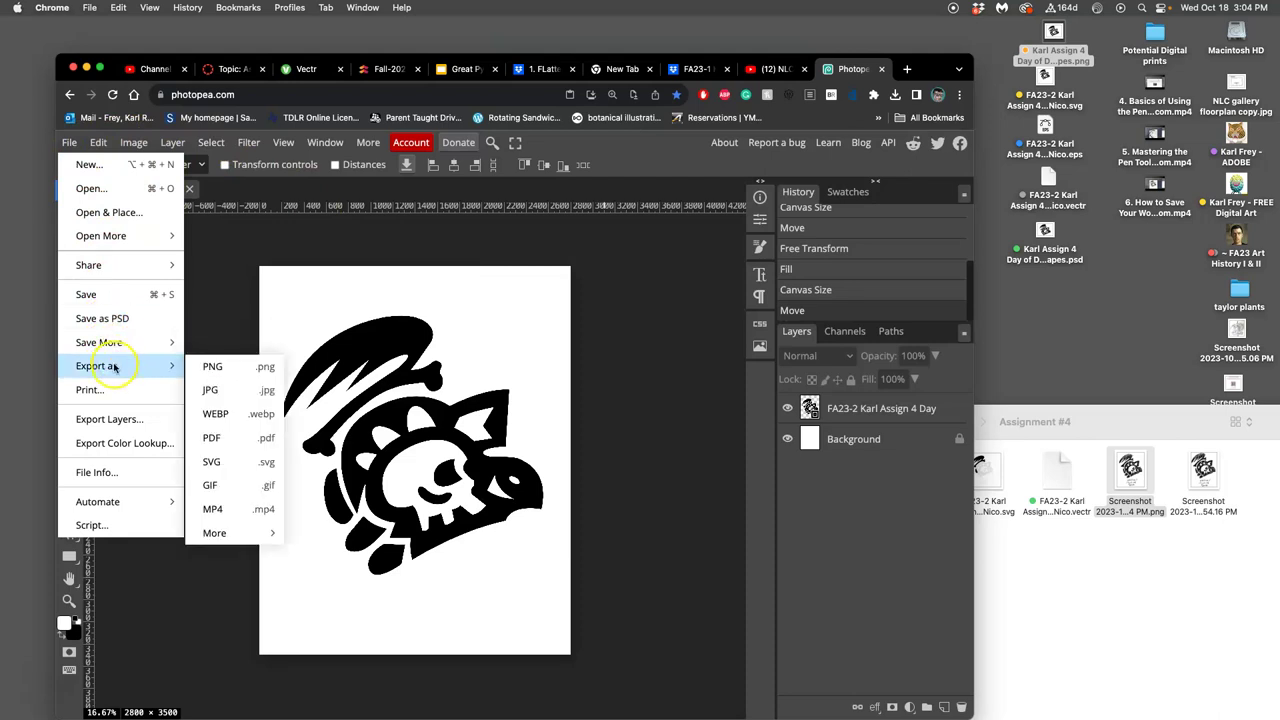
{"action": "mouse_move", "coordinate": [214, 535]}
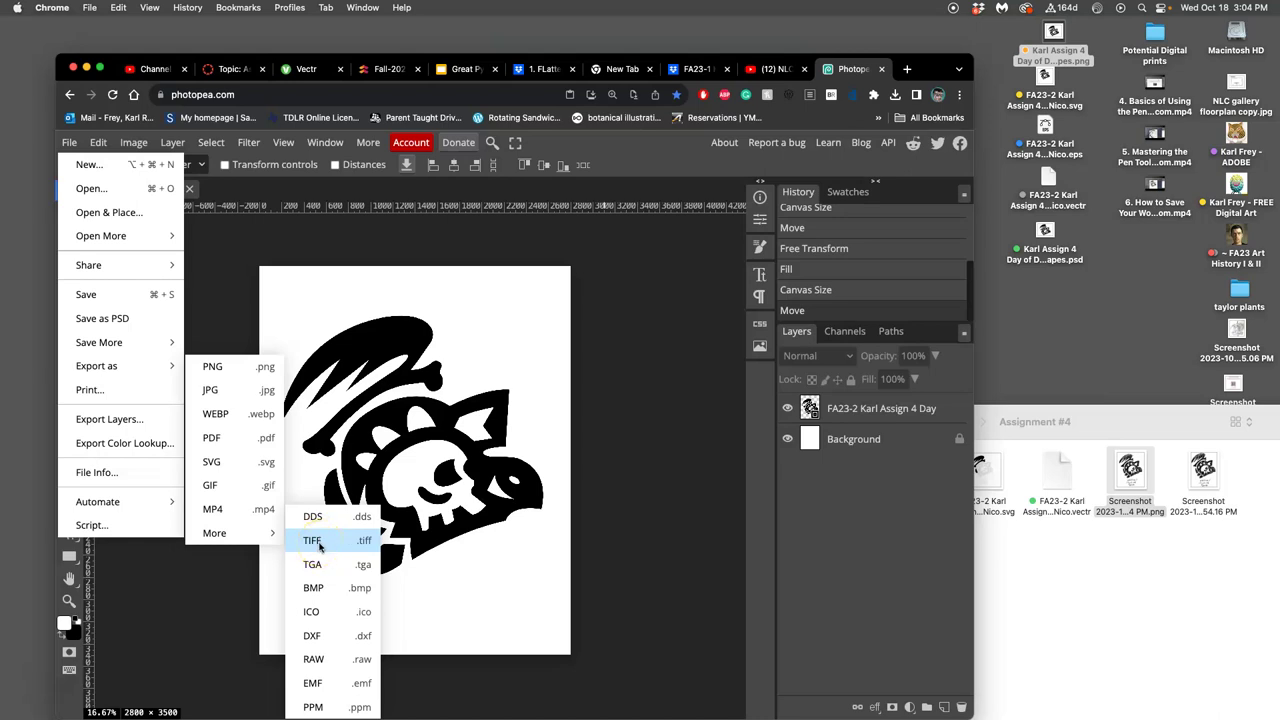
{"action": "left_click", "coordinate": [314, 541]}
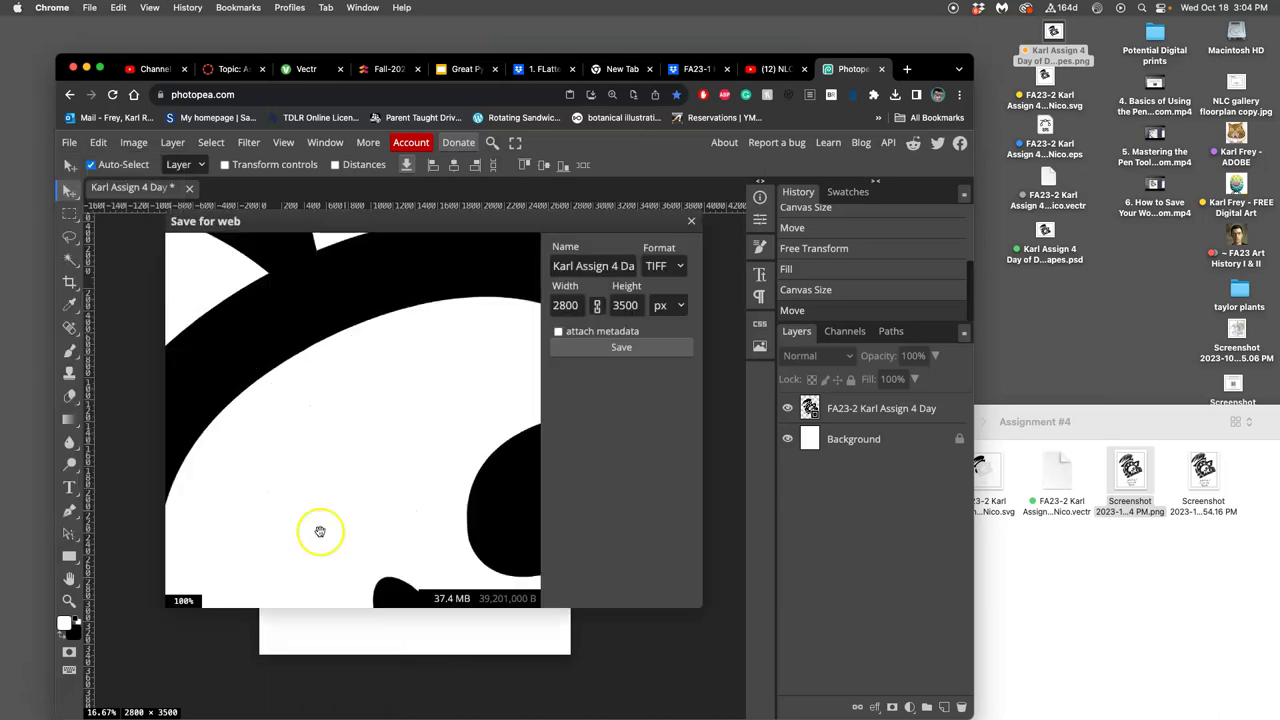
{"action": "left_click", "coordinate": [592, 268]}
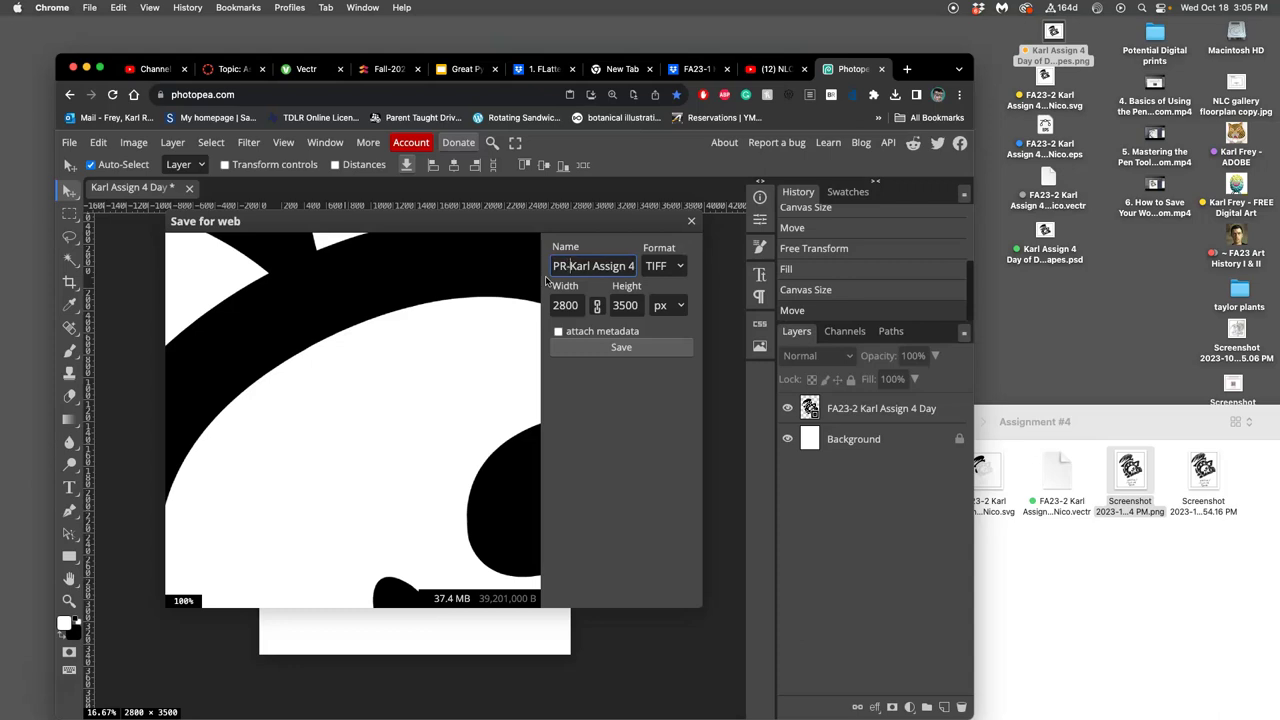
{"action": "left_click", "coordinate": [621, 347]}
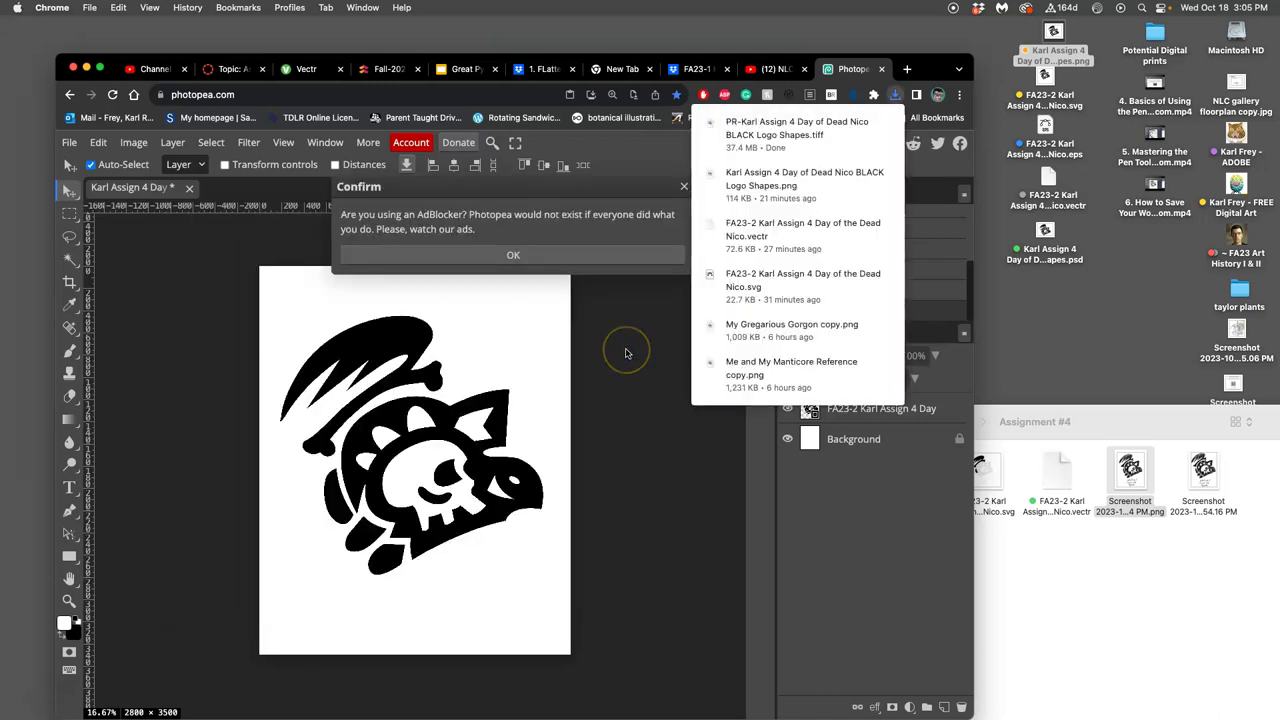
Dismiss the ad-blocker notice and move the exported "PR-" TIFF from the Downloads folder onto the desktop
{"action": "left_click", "coordinate": [560, 258]}
{"action": "left_click", "coordinate": [560, 258]}
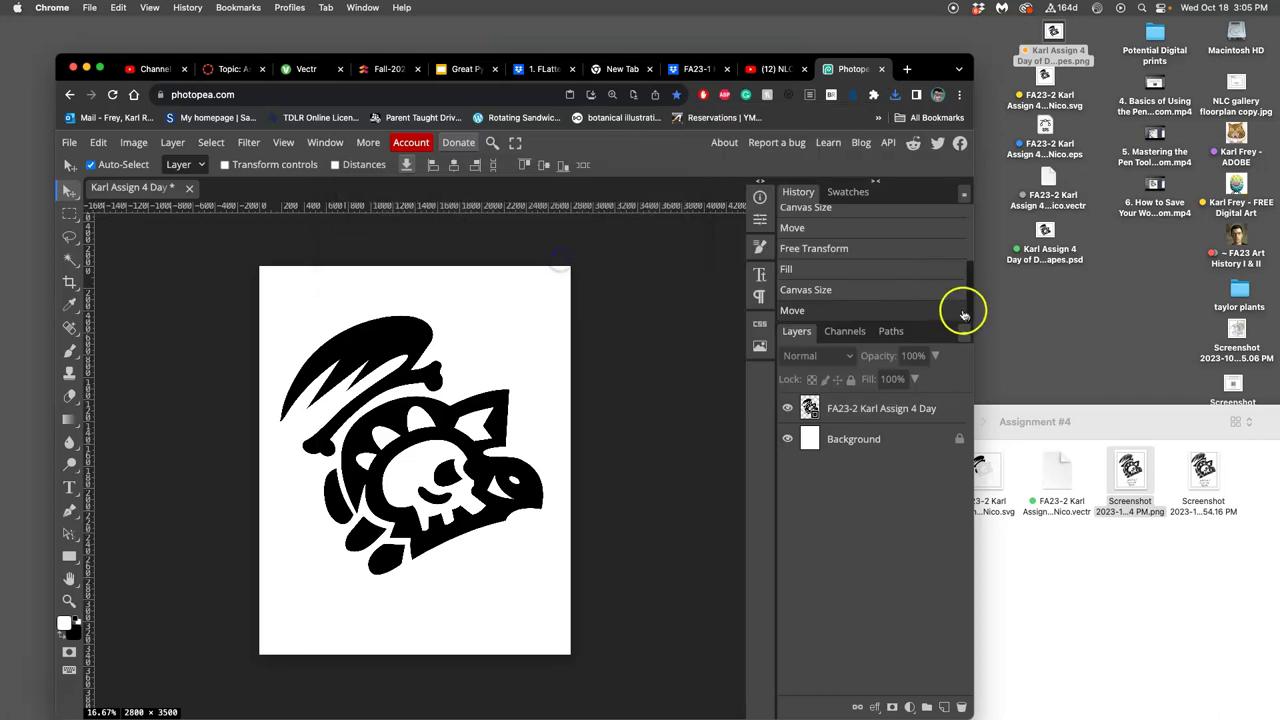
{"action": "left_click", "coordinate": [1064, 310]}
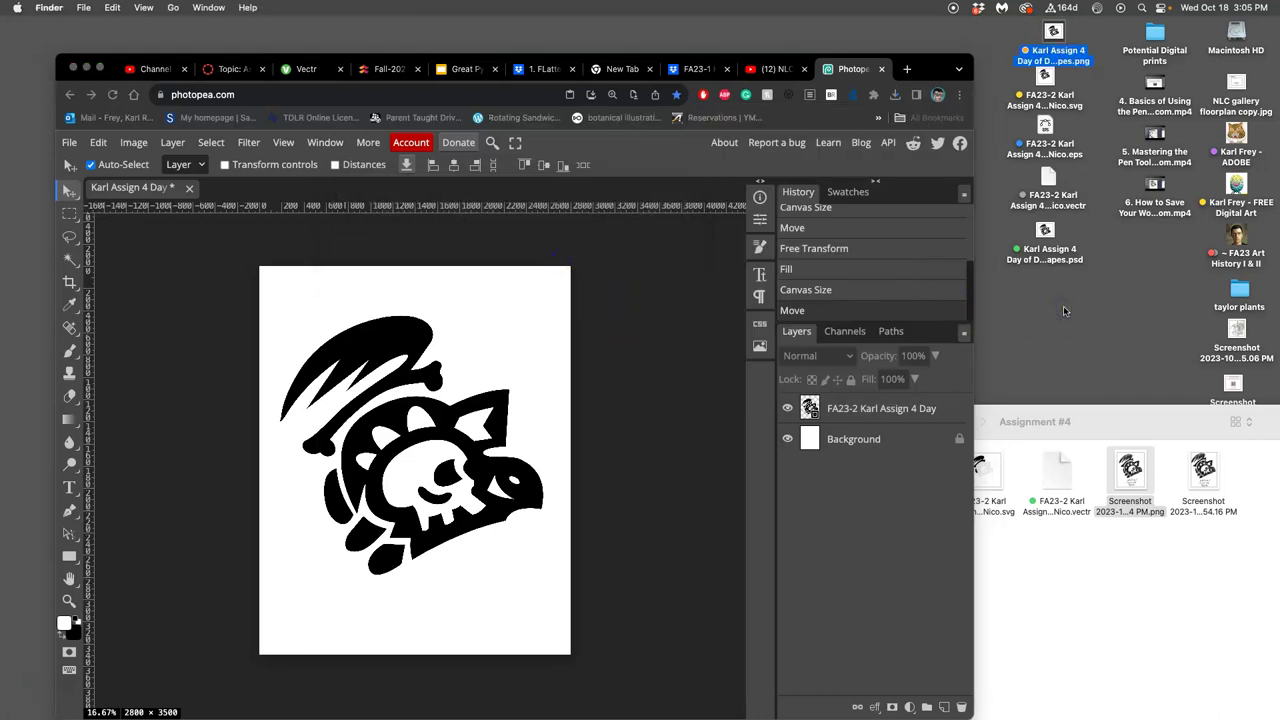
{"action": "key", "text": "F11"}
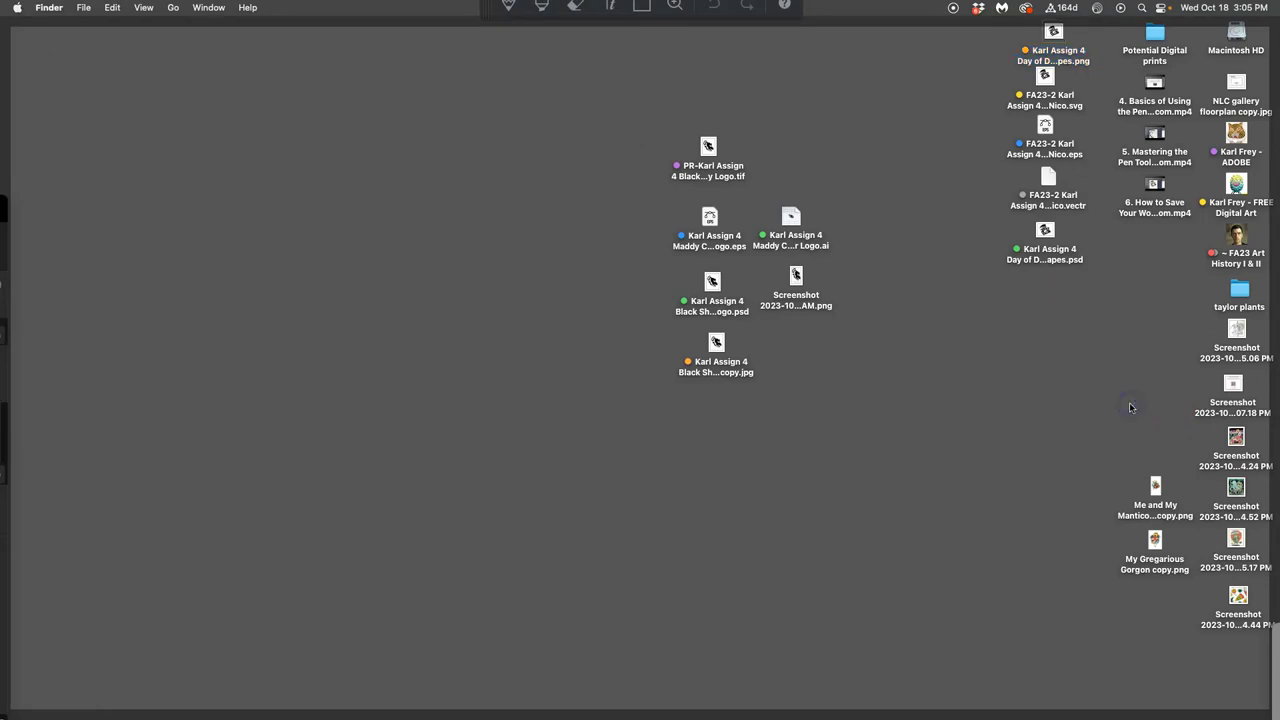
{"action": "key", "text": "F11"}
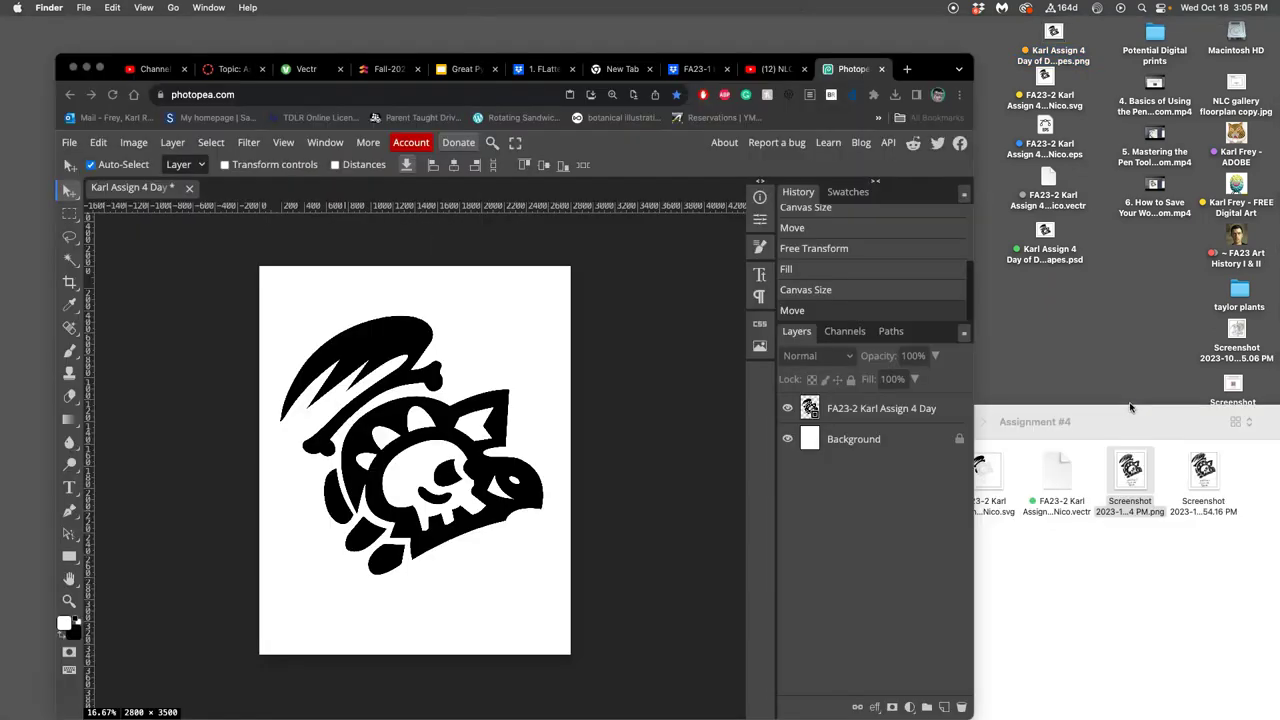
{"action": "mouse_move", "coordinate": [5, 642]}
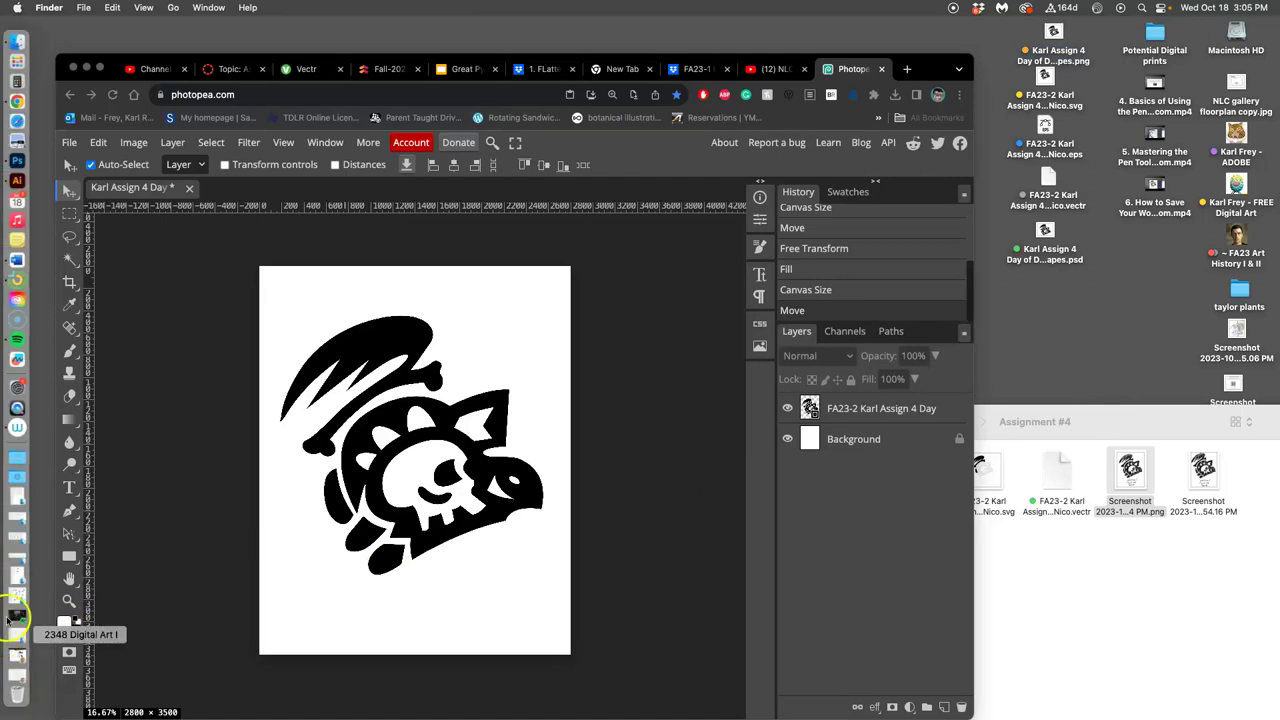
{"action": "left_click", "coordinate": [16, 477]}
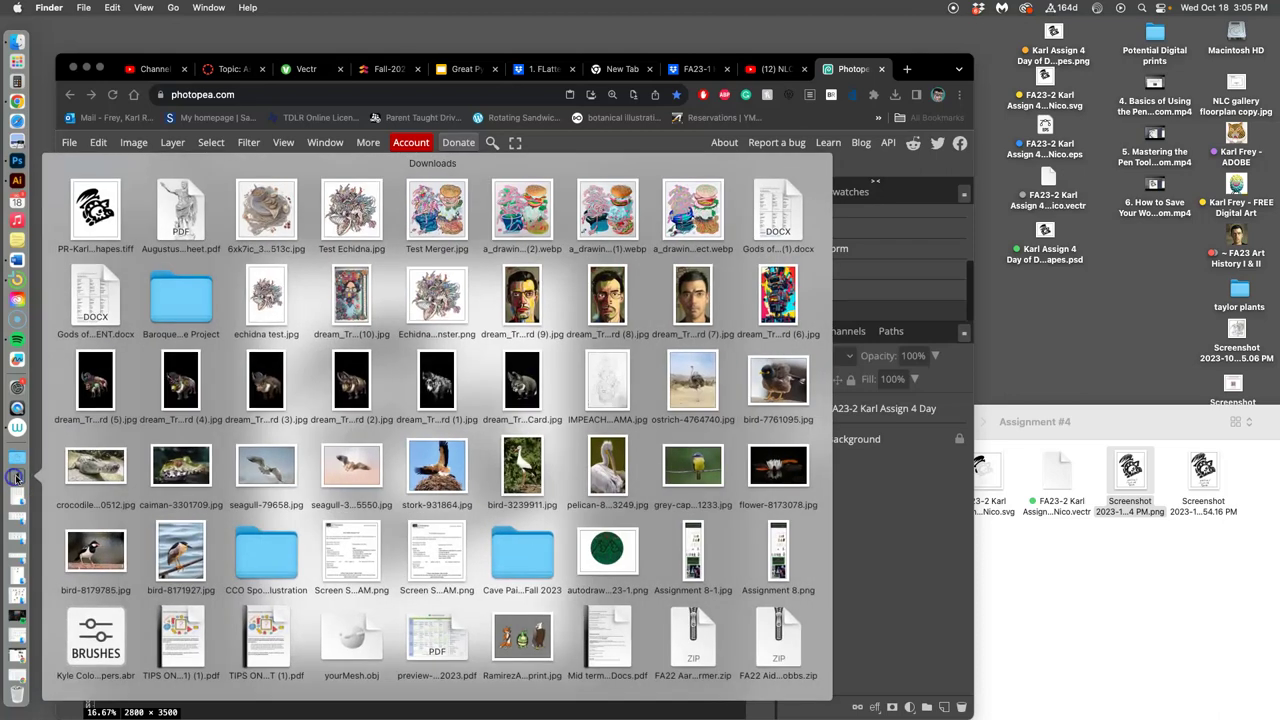
{"action": "left_click_drag", "start_coordinate": [97, 232], "coordinate": [1047, 290]}
Preview the "PR-" TIFF on the desktop to check the exported logo, and close the preview
{"action": "double_click", "coordinate": [1047, 290]}
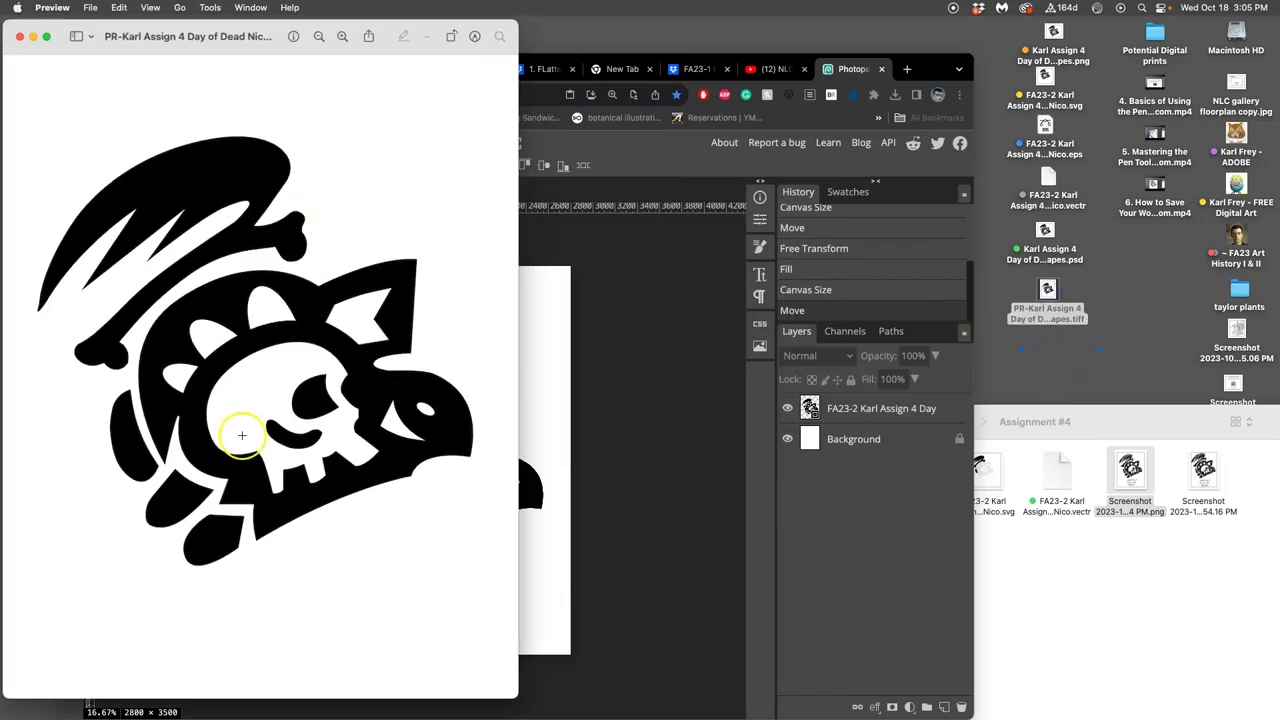
{"action": "left_click", "coordinate": [19, 36]}
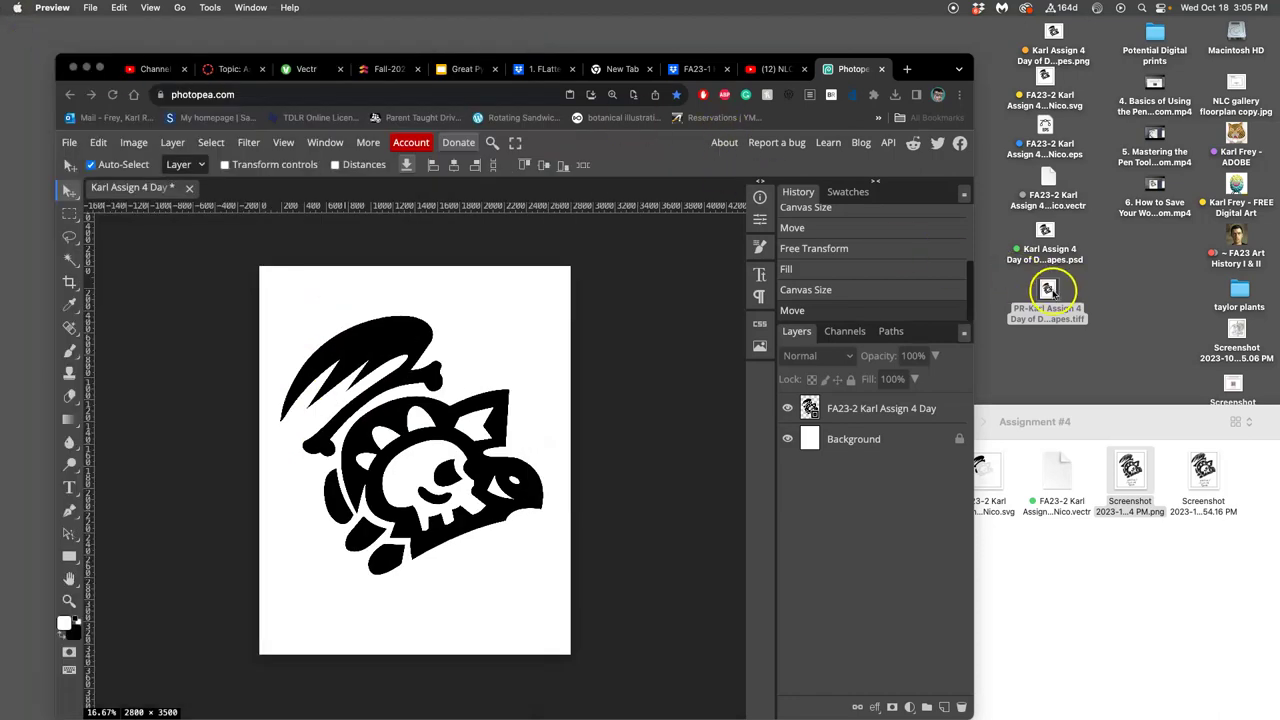
{"action": "left_click", "coordinate": [1086, 288]}
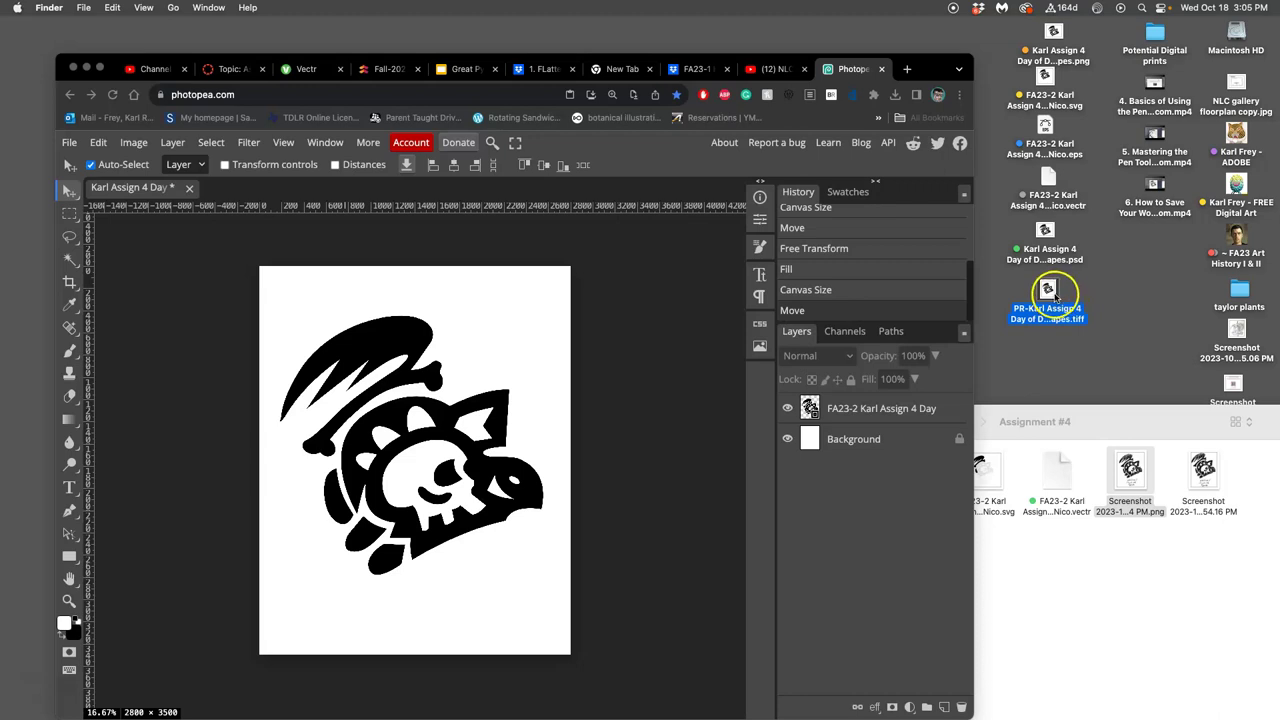
{"action": "left_click", "coordinate": [1075, 290]}
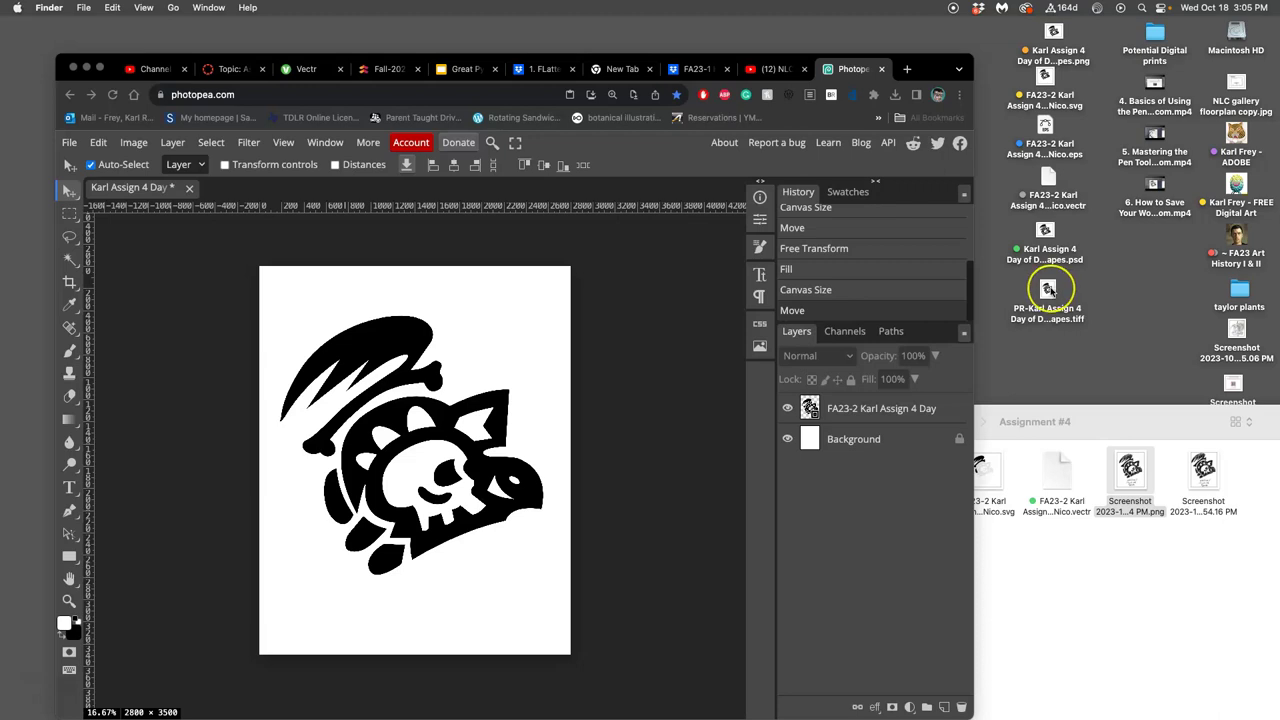
Open the "PR-" TIFF from the desktop in Adobe Photoshop 2024
{"action": "right_click", "coordinate": [1049, 290]}
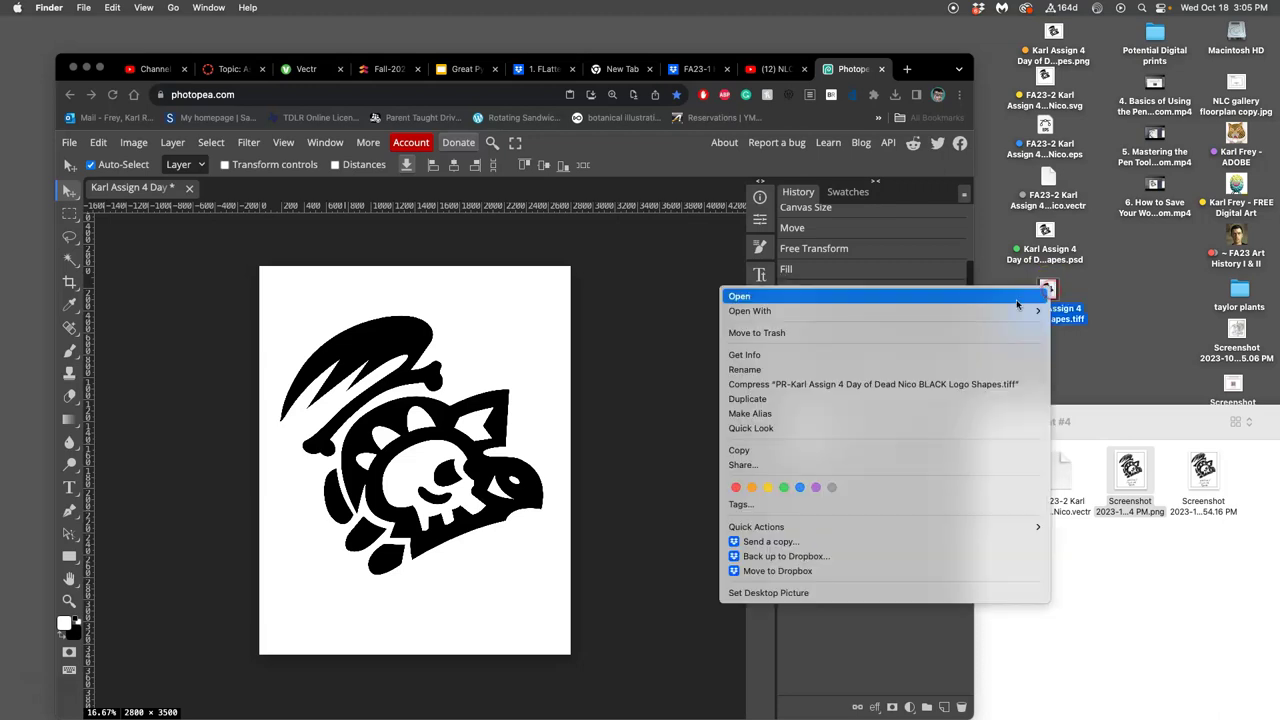
{"action": "mouse_move", "coordinate": [1030, 311]}
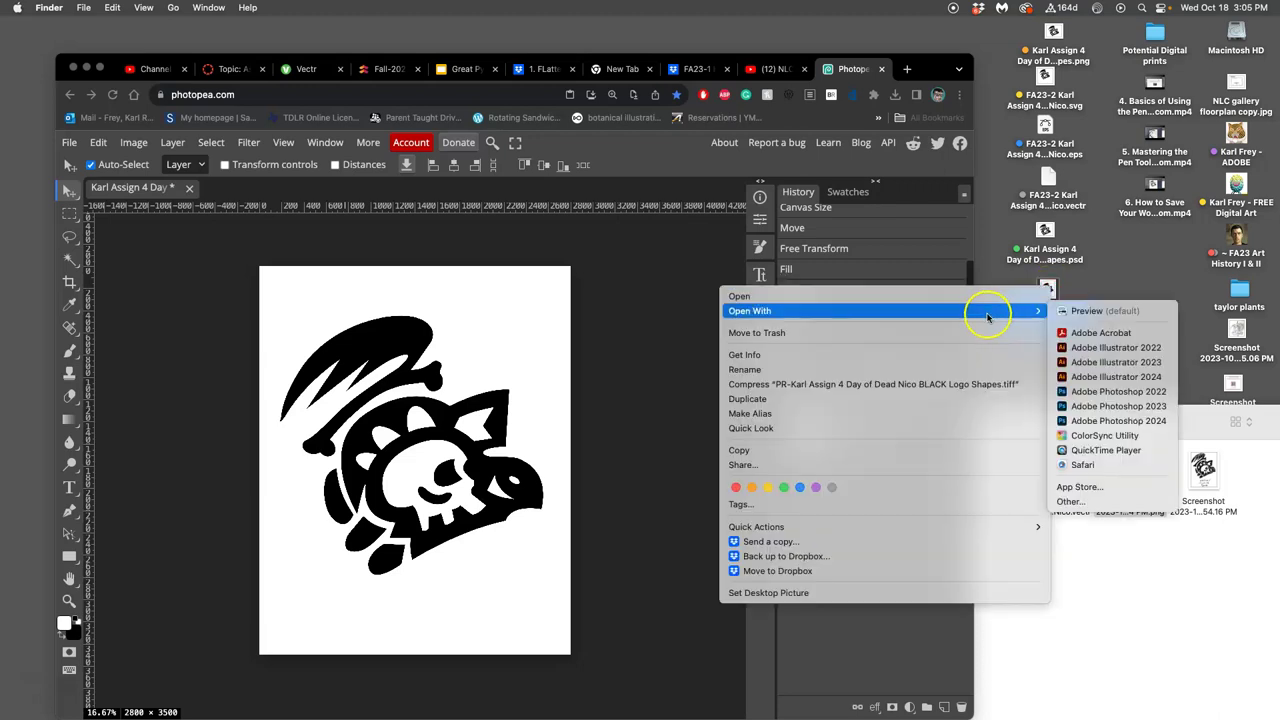
{"action": "left_click", "coordinate": [1133, 421]}
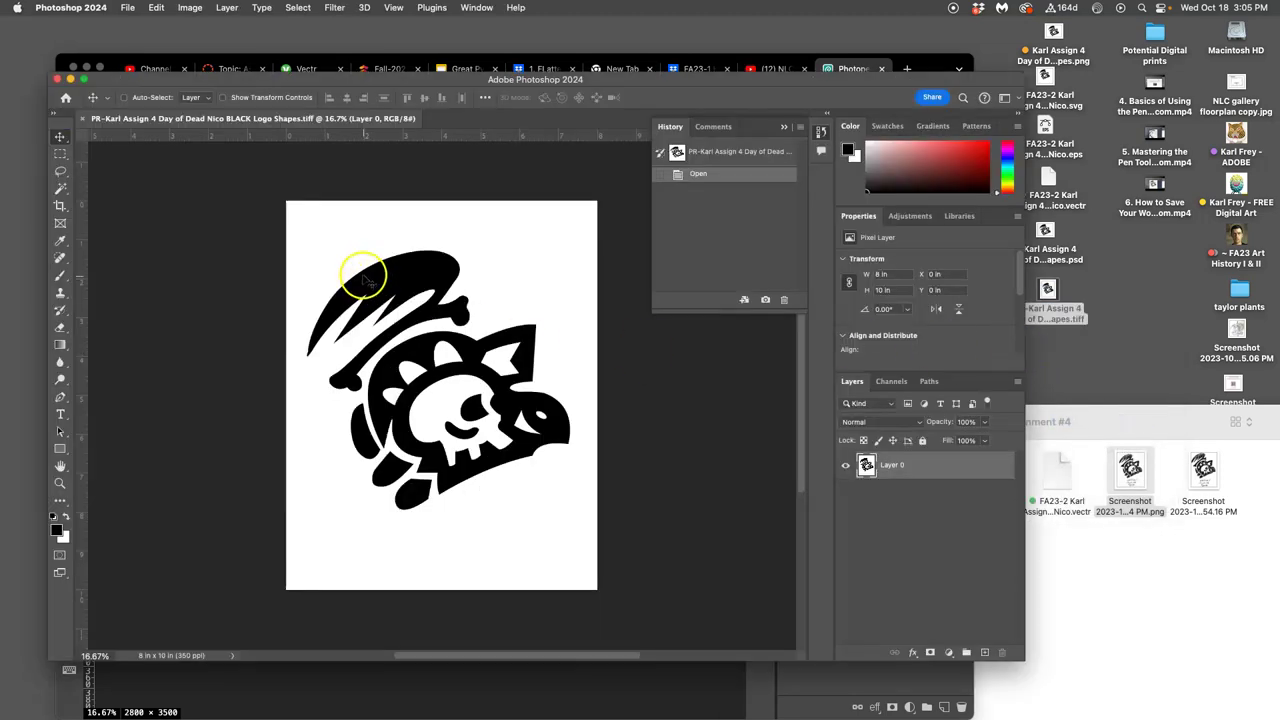
Save the document as a TIFF on the desktop with LZW image compression, accepting that layers are included
{"action": "left_click", "coordinate": [128, 7]}
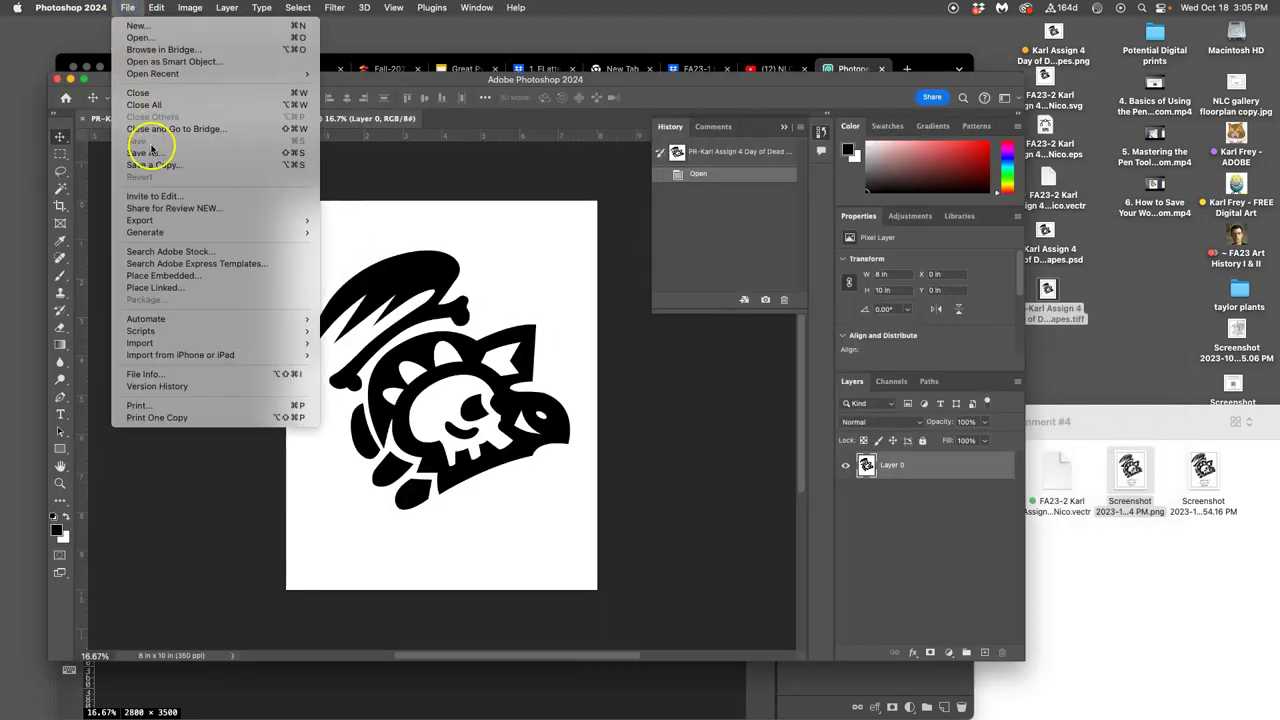
{"action": "left_click", "coordinate": [143, 153]}
{"action": "left_click", "coordinate": [749, 338]}
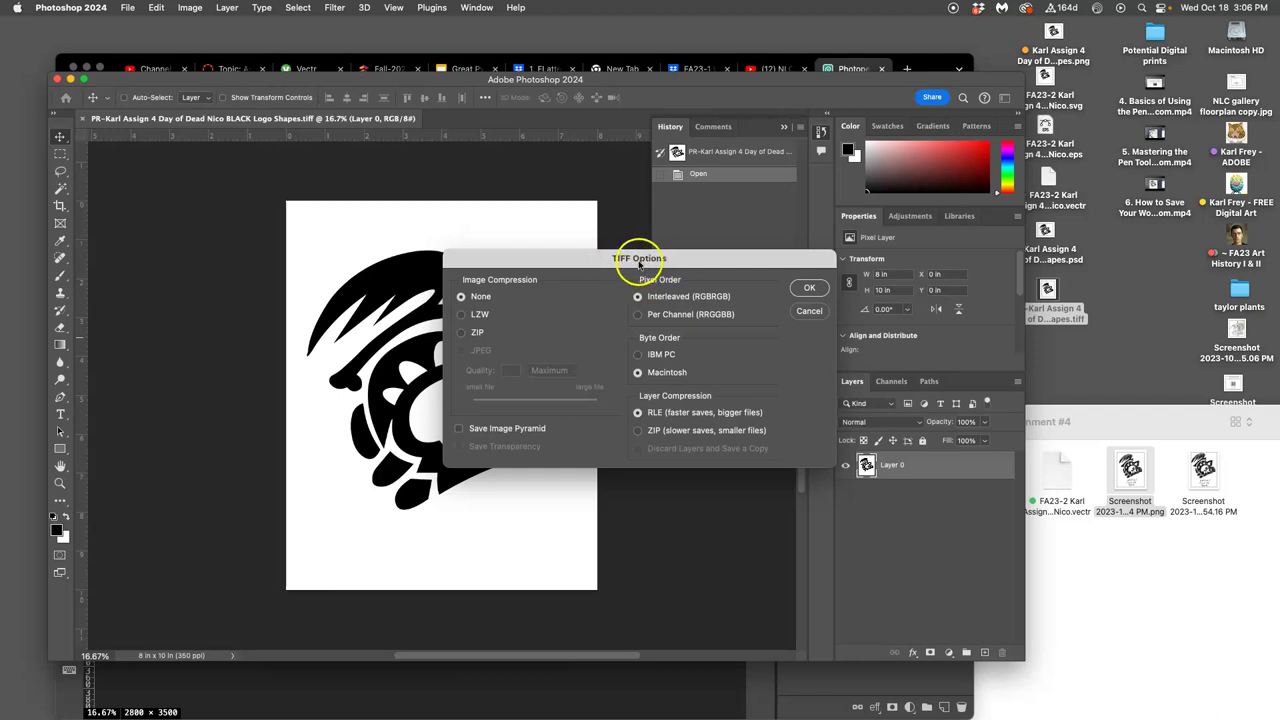
{"action": "left_click", "coordinate": [466, 314]}
{"action": "left_click", "coordinate": [810, 288]}
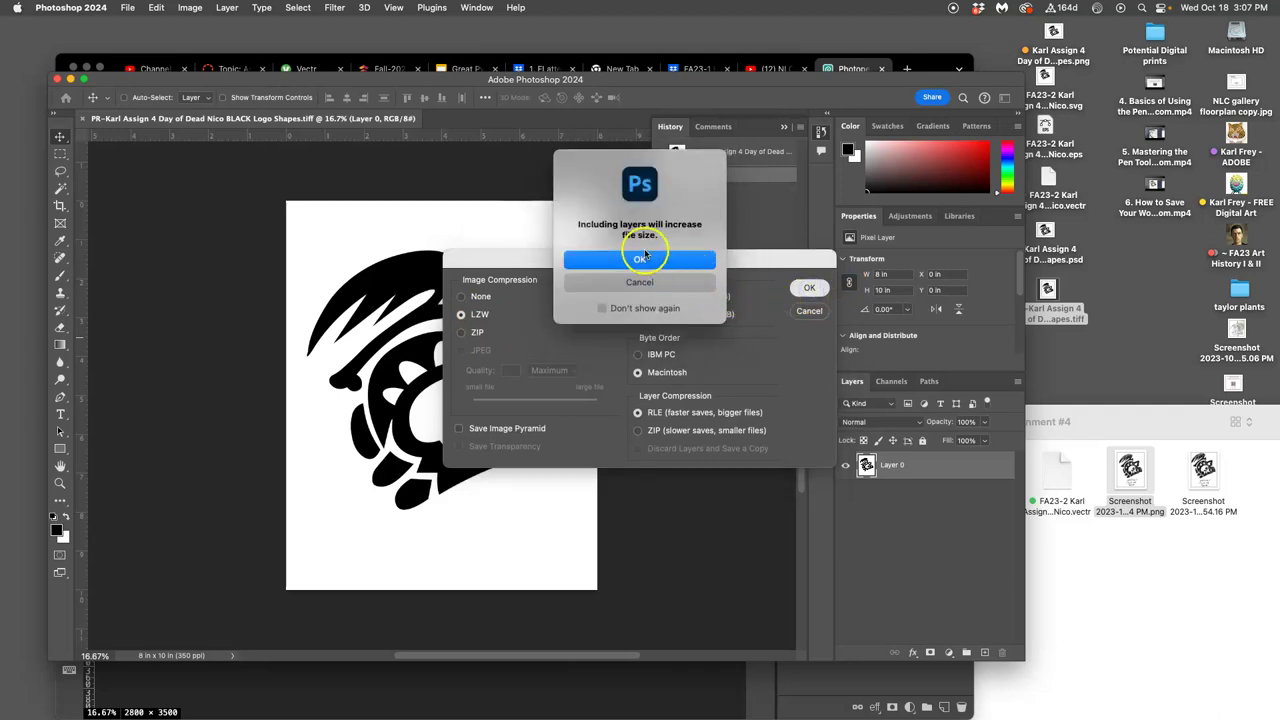
{"action": "left_click", "coordinate": [640, 260]}
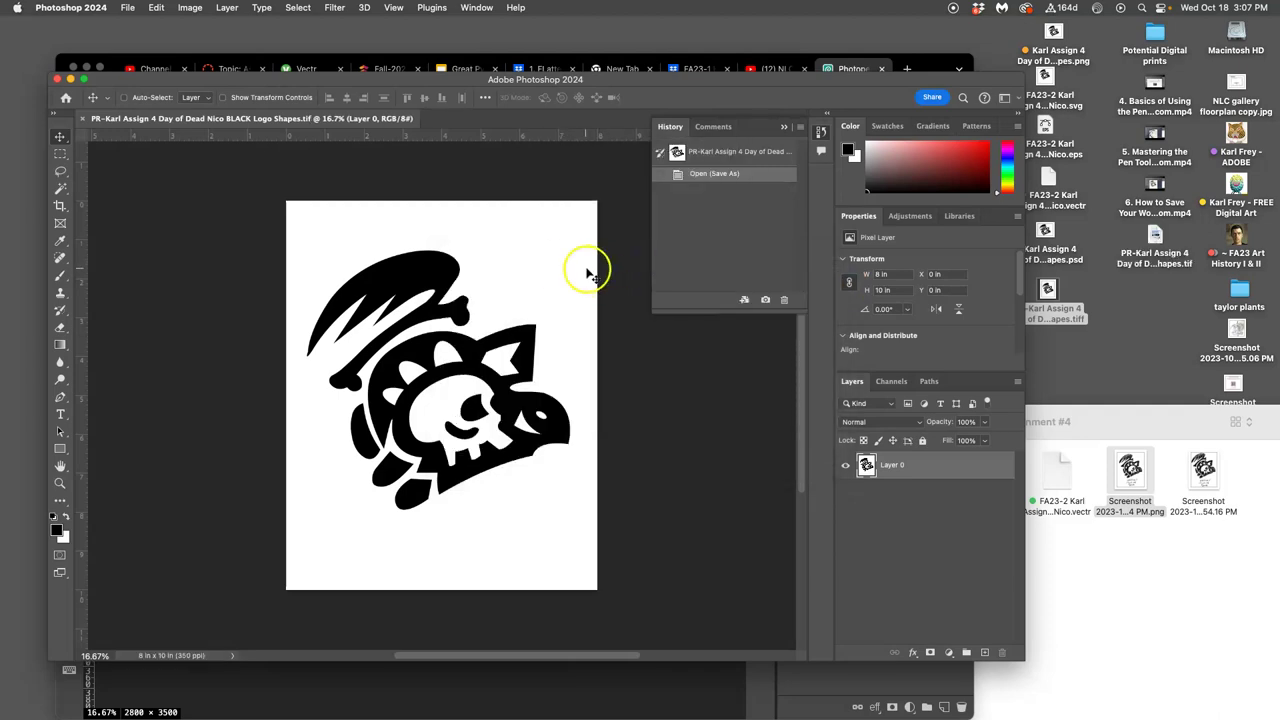
Flatten the image, save the change while closing the document, and close the Photoshop window
{"action": "left_click", "coordinate": [227, 7]}
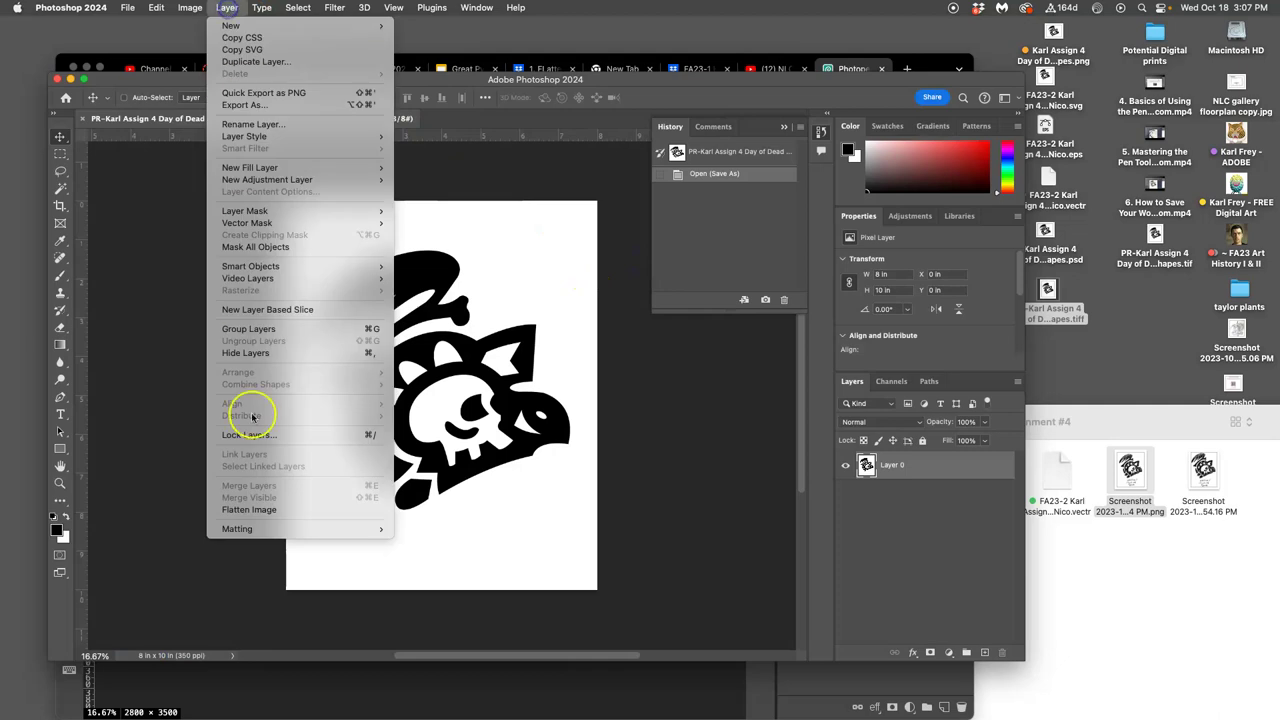
{"action": "left_click", "coordinate": [248, 509]}
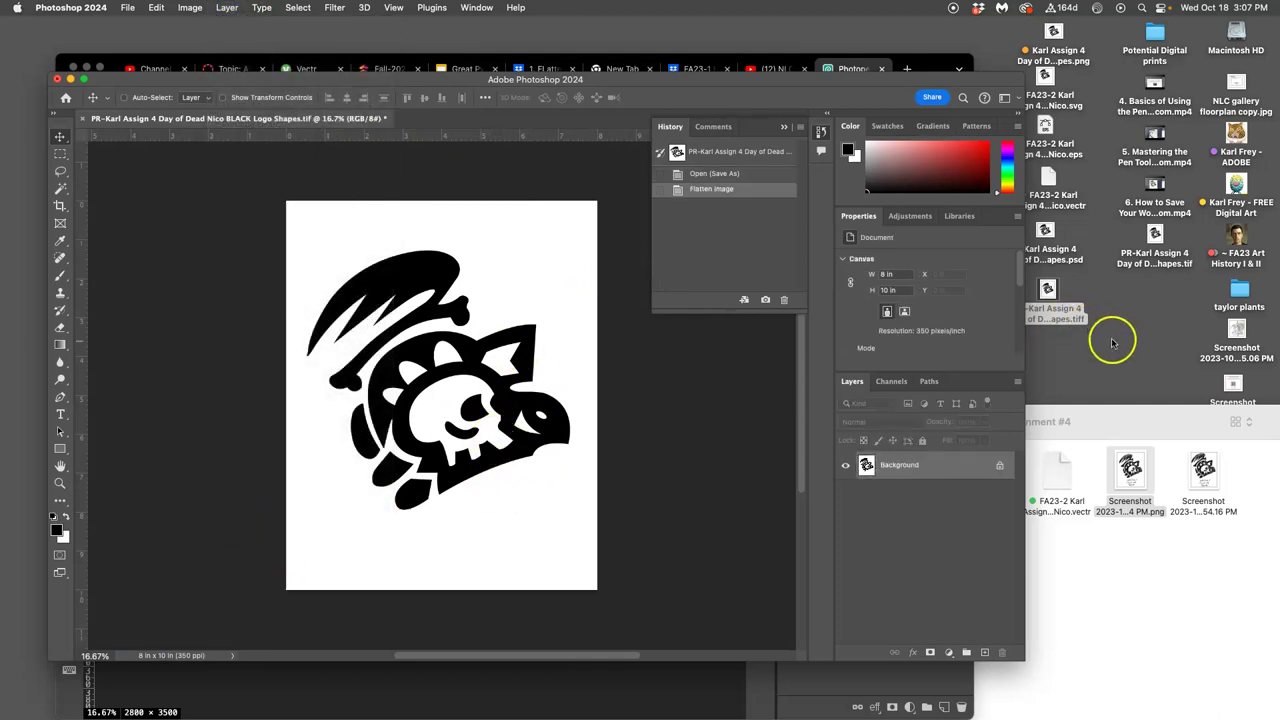
{"action": "left_click", "coordinate": [84, 119]}
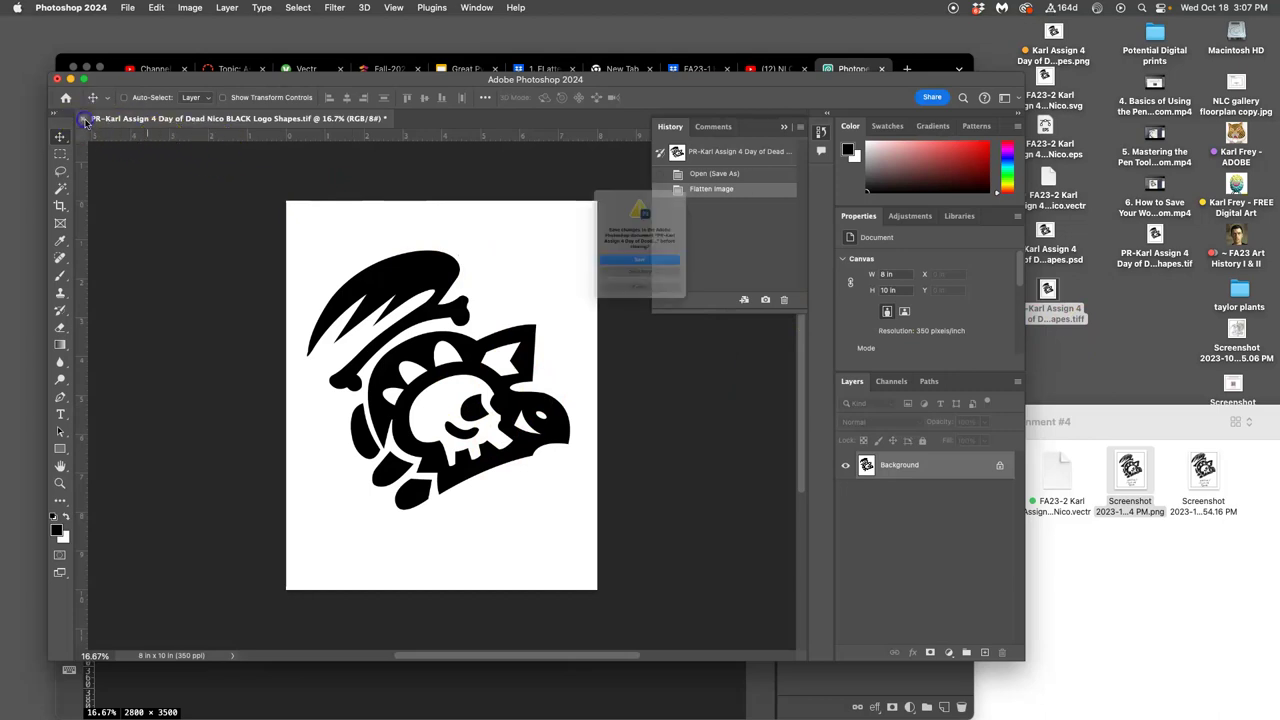
{"action": "left_click", "coordinate": [657, 265]}
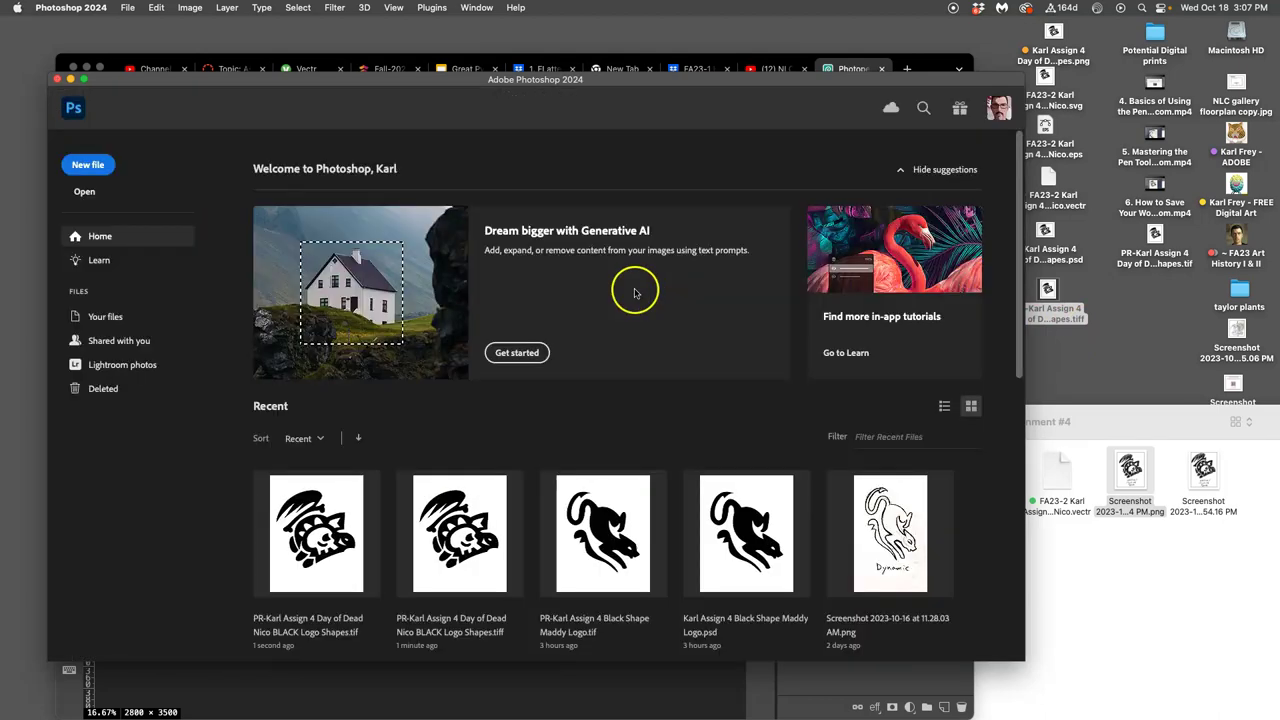
{"action": "left_click", "coordinate": [57, 78]}
{"action": "left_click", "coordinate": [410, 251]}
Tag the original "PR-" .tiff file on the desktop with the purple label
{"action": "left_click", "coordinate": [1060, 314]}
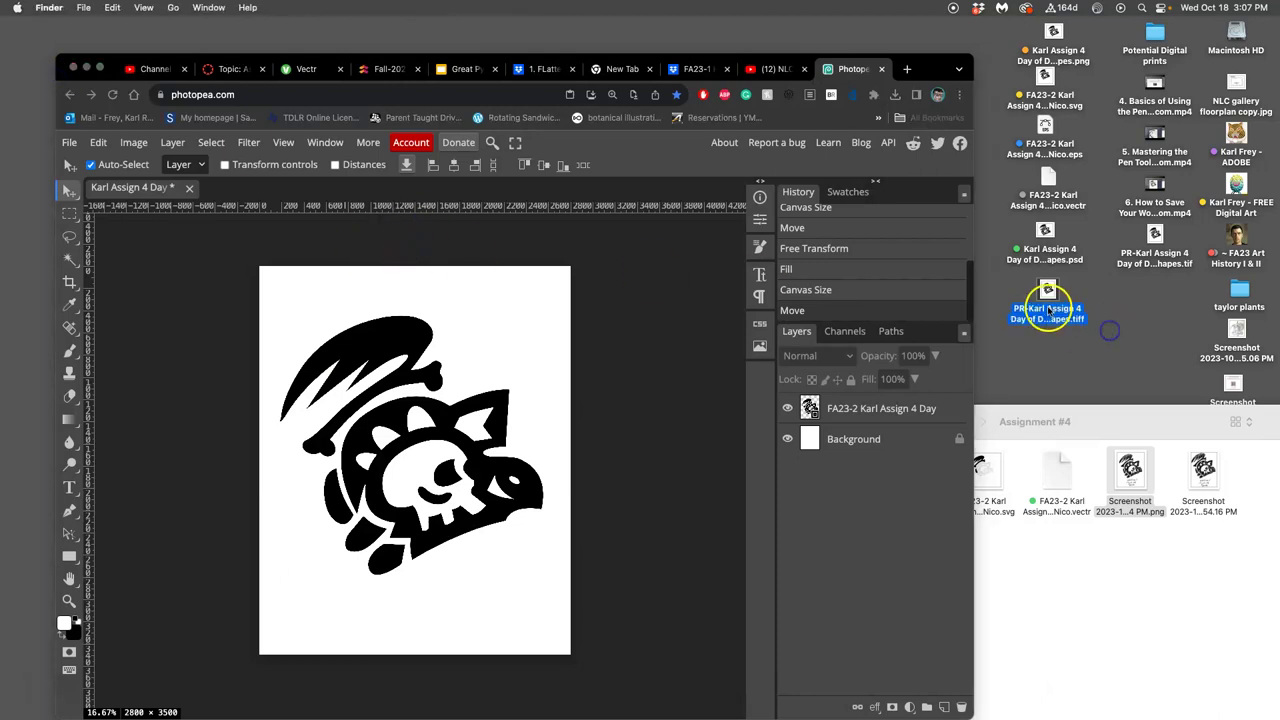
{"action": "right_click", "coordinate": [1047, 300]}
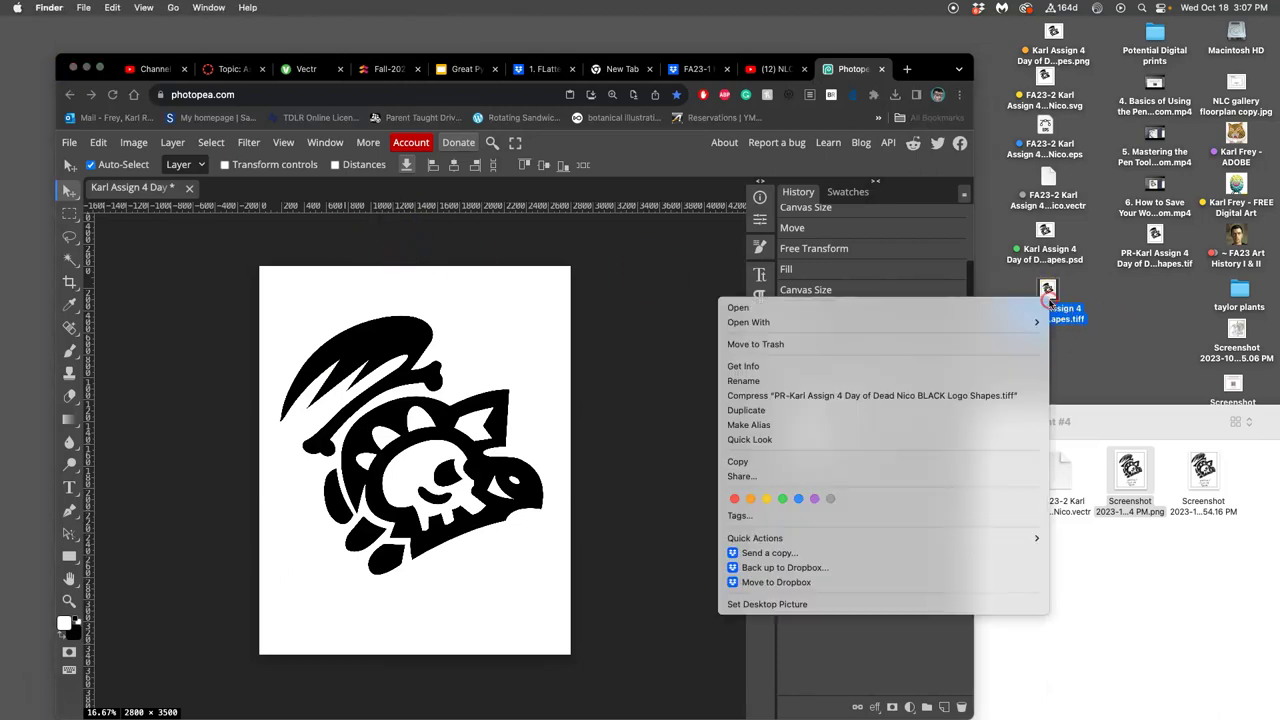
{"action": "left_click", "coordinate": [816, 498]}
{"action": "left_click", "coordinate": [1029, 348]}
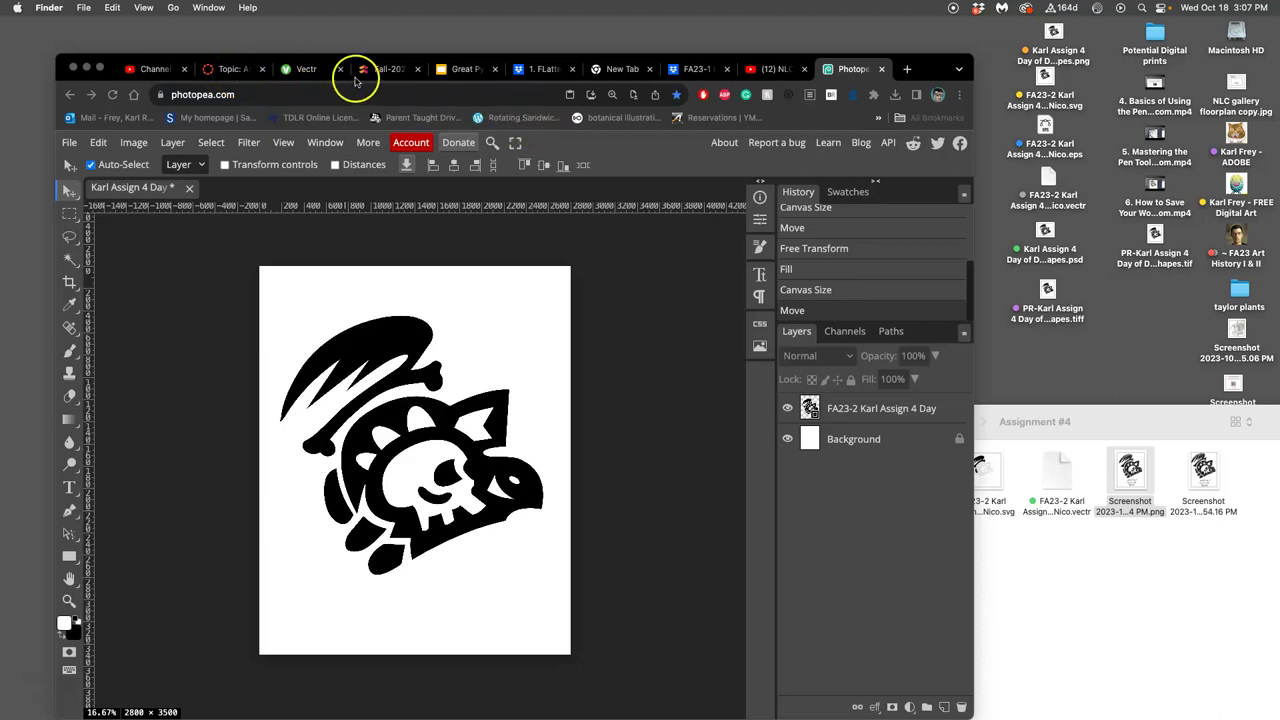
Open the Dropbox home page, dropbox.com/home, in a new Chrome tab
{"action": "left_click", "coordinate": [907, 69]}
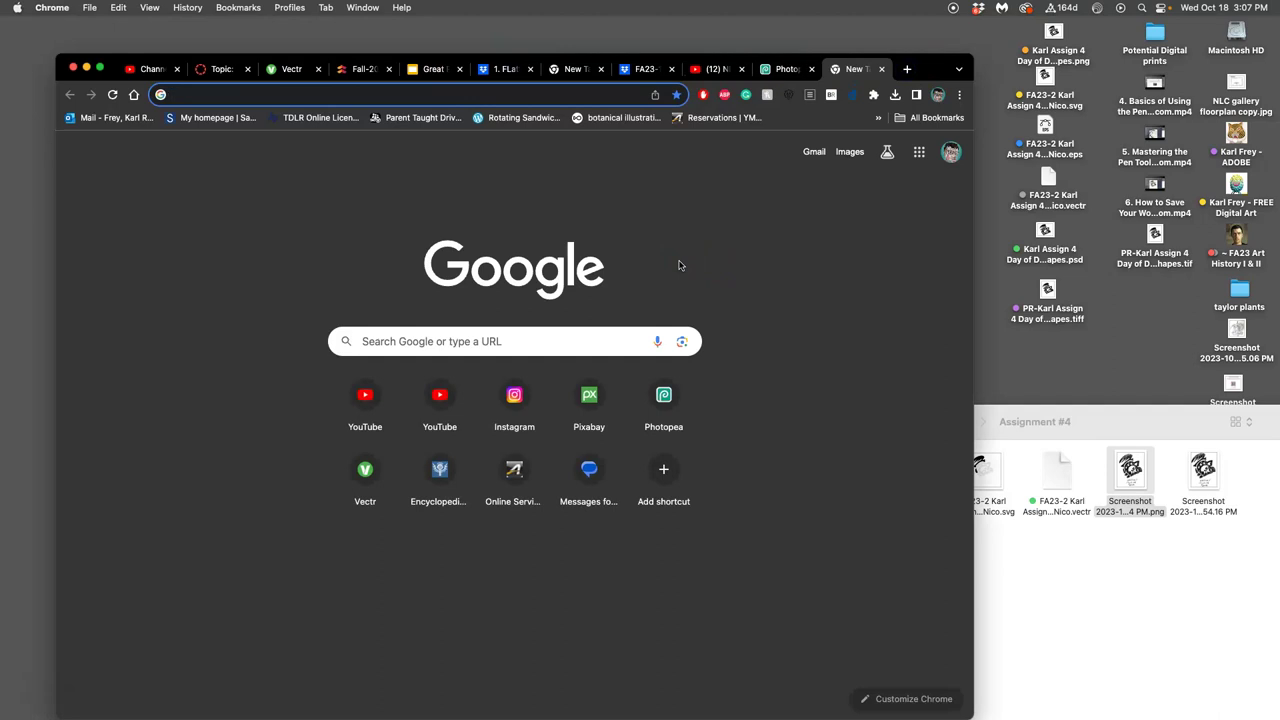
{"action": "type", "text": "drop"}
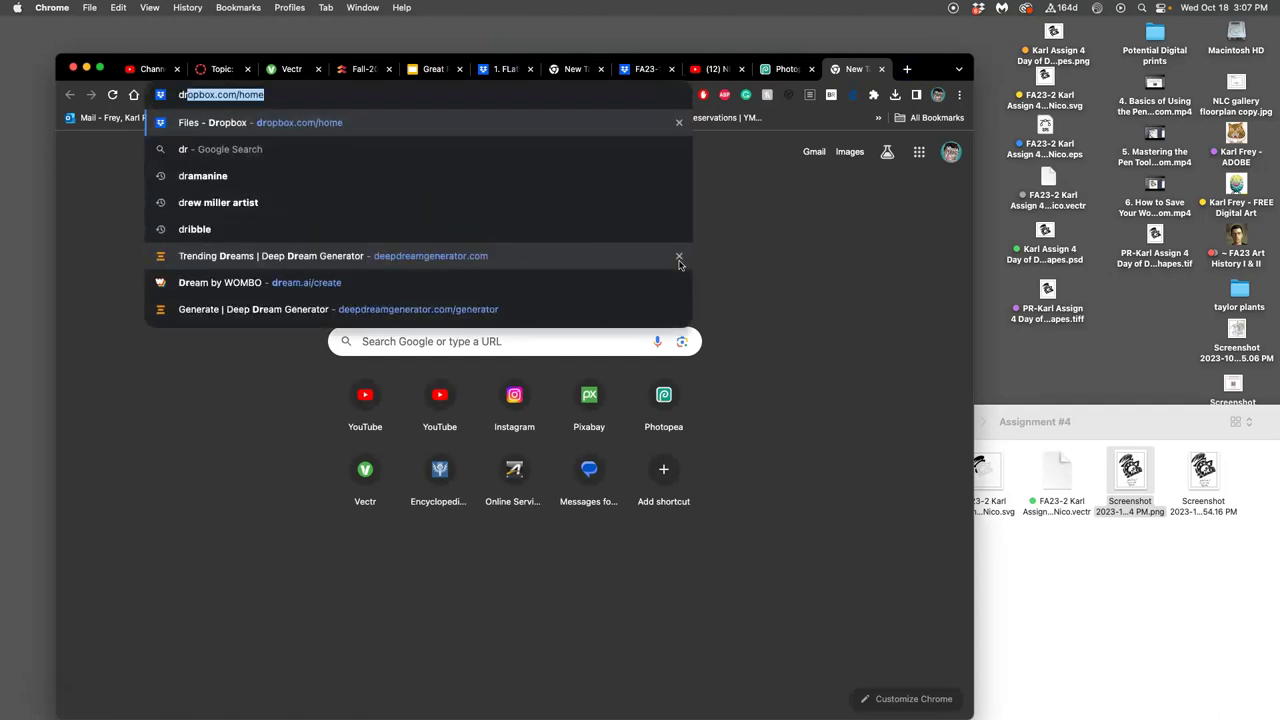
{"action": "type", "text": "box.com"}
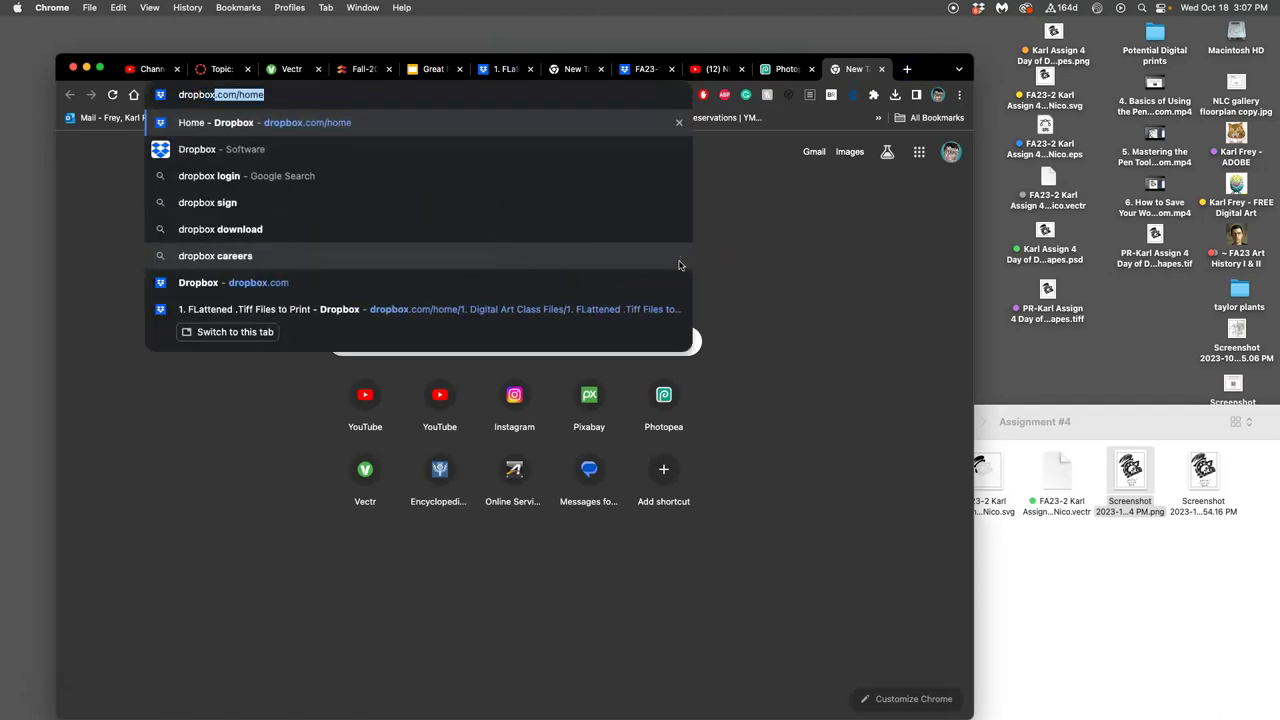
{"action": "key", "text": "Return"}
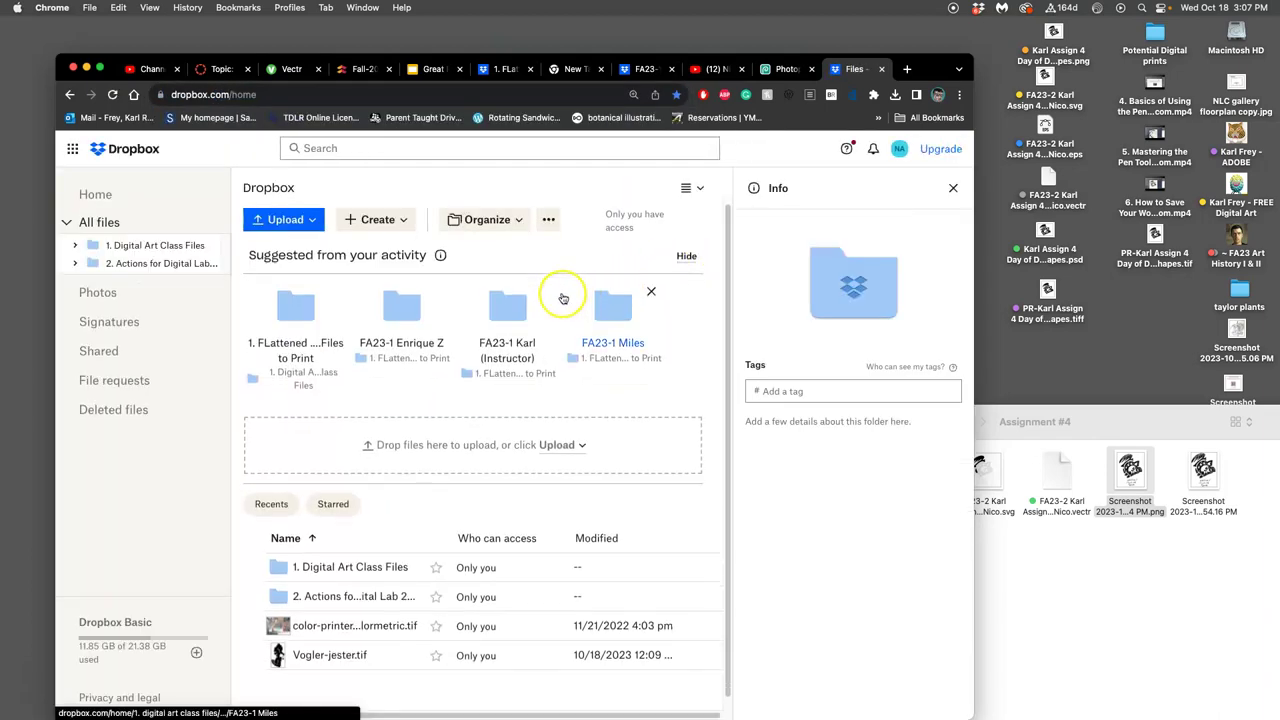
Open the instructor's FA23-2 folder inside "1. Digital Art Class Files" and "1. FLattened .Tiff Files to Print"
{"action": "scroll", "coordinate": [560, 300], "scroll_direction": "down", "scroll_amount": 1}
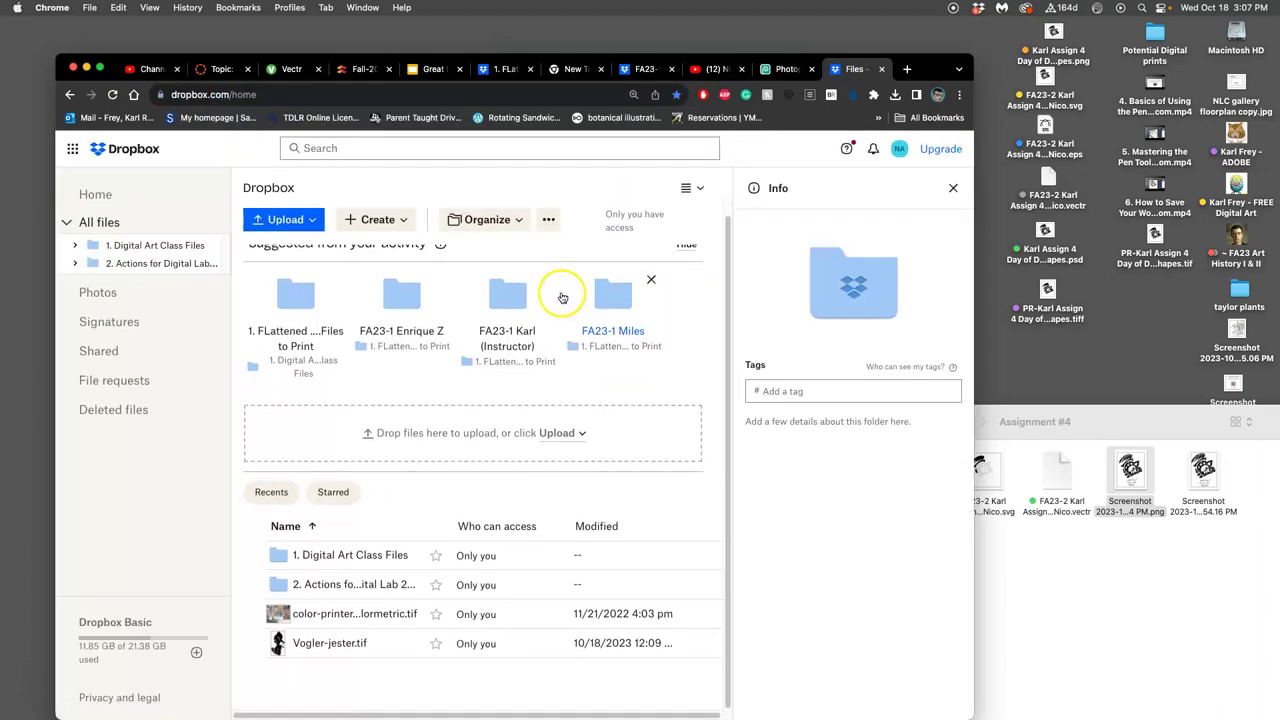
{"action": "left_click", "coordinate": [320, 562]}
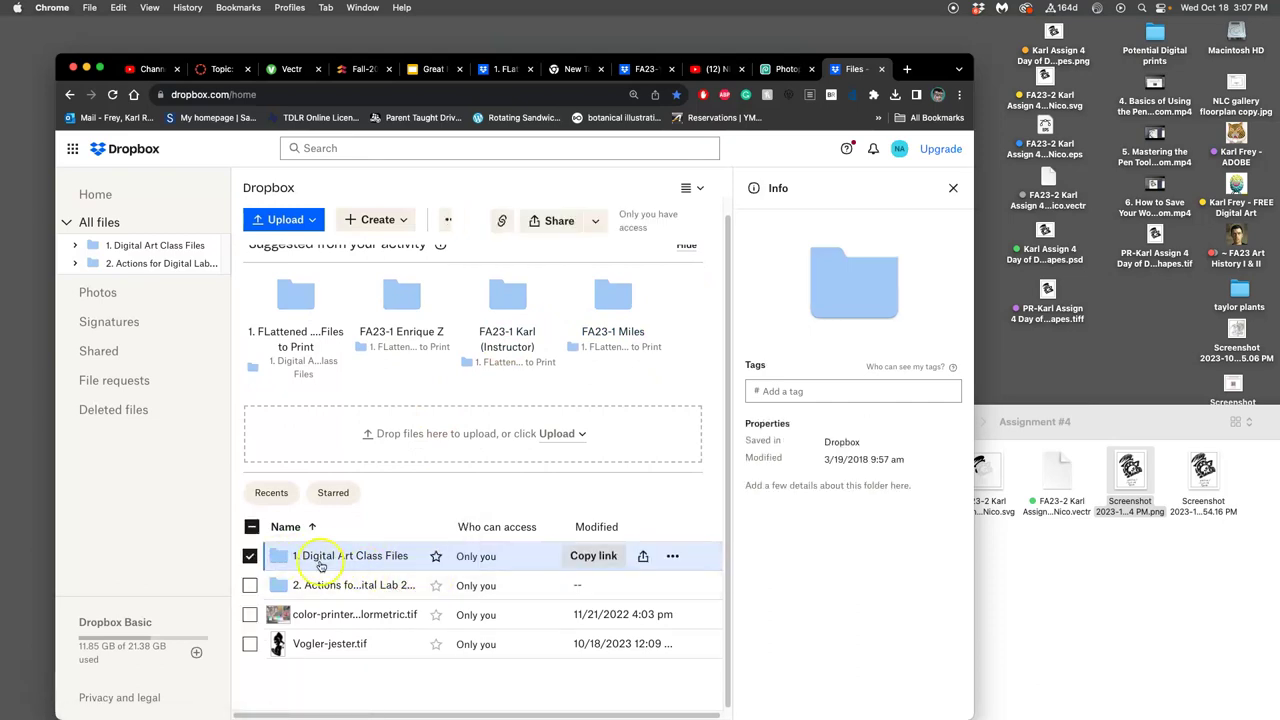
{"action": "left_click", "coordinate": [283, 560]}
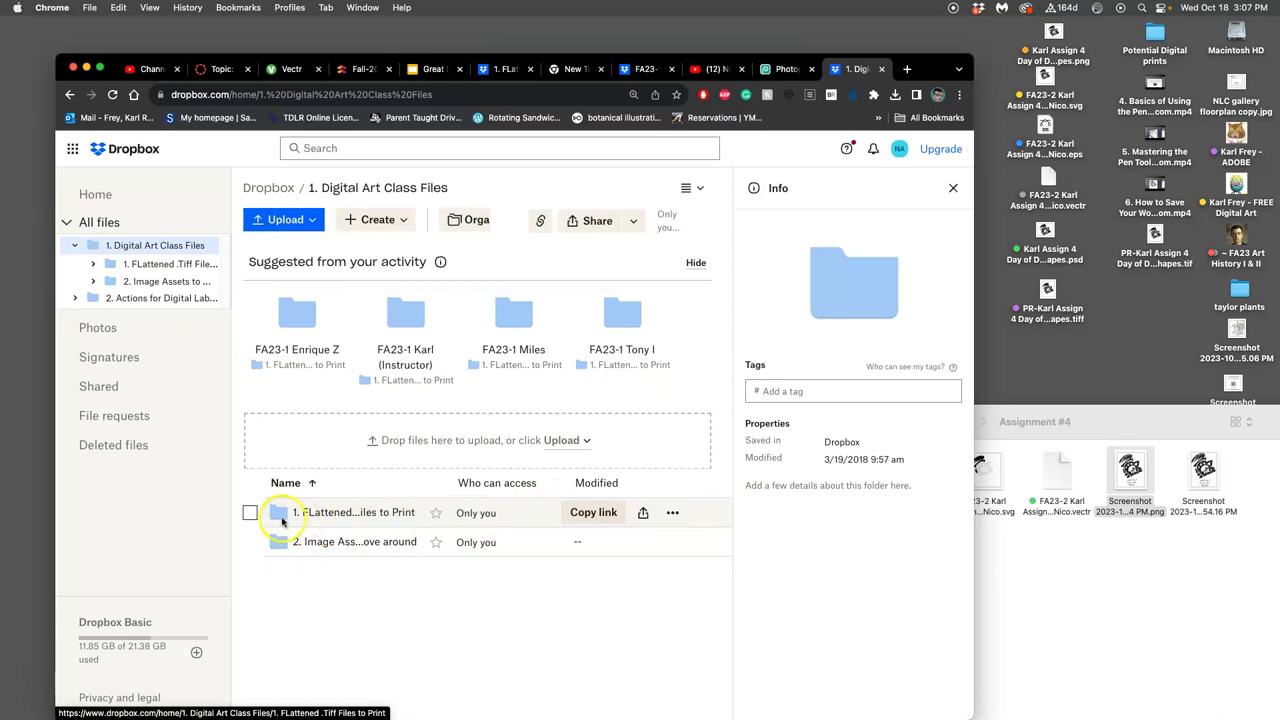
{"action": "double_click", "coordinate": [275, 516]}
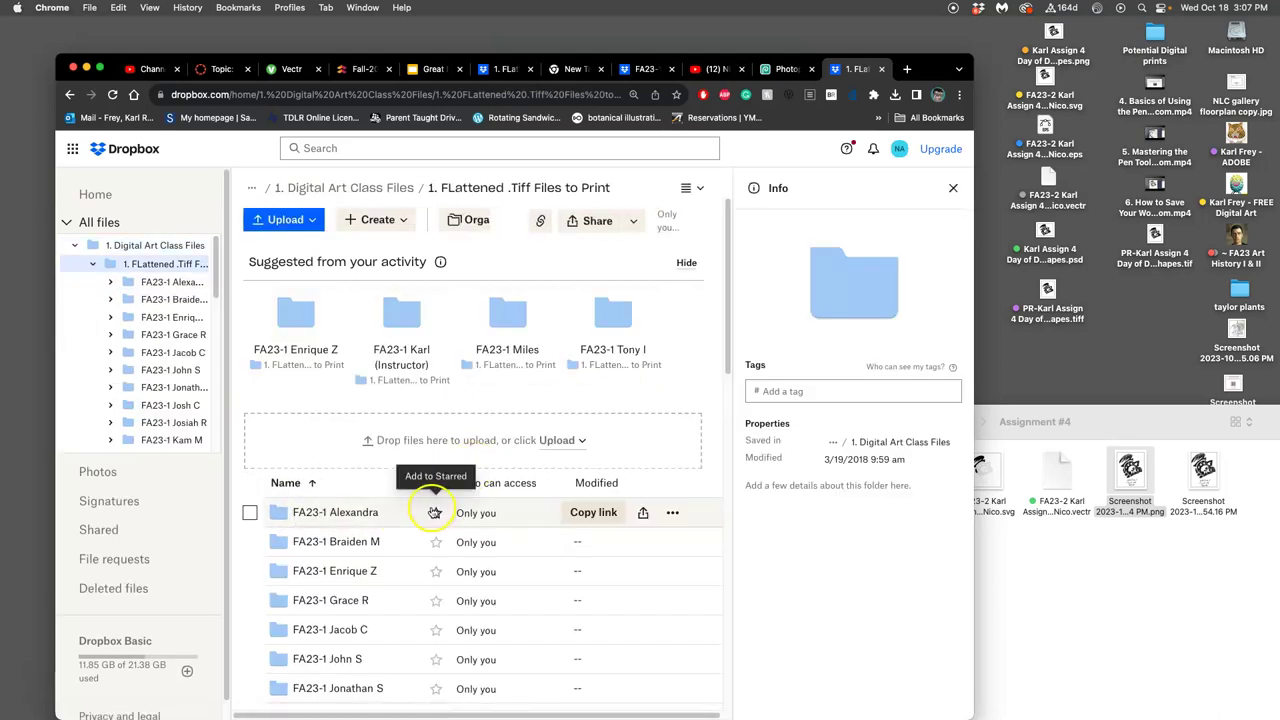
{"action": "scroll", "coordinate": [437, 505], "scroll_direction": "down", "scroll_amount": 5}
{"action": "scroll", "coordinate": [385, 490], "scroll_direction": "down", "scroll_amount": 10}
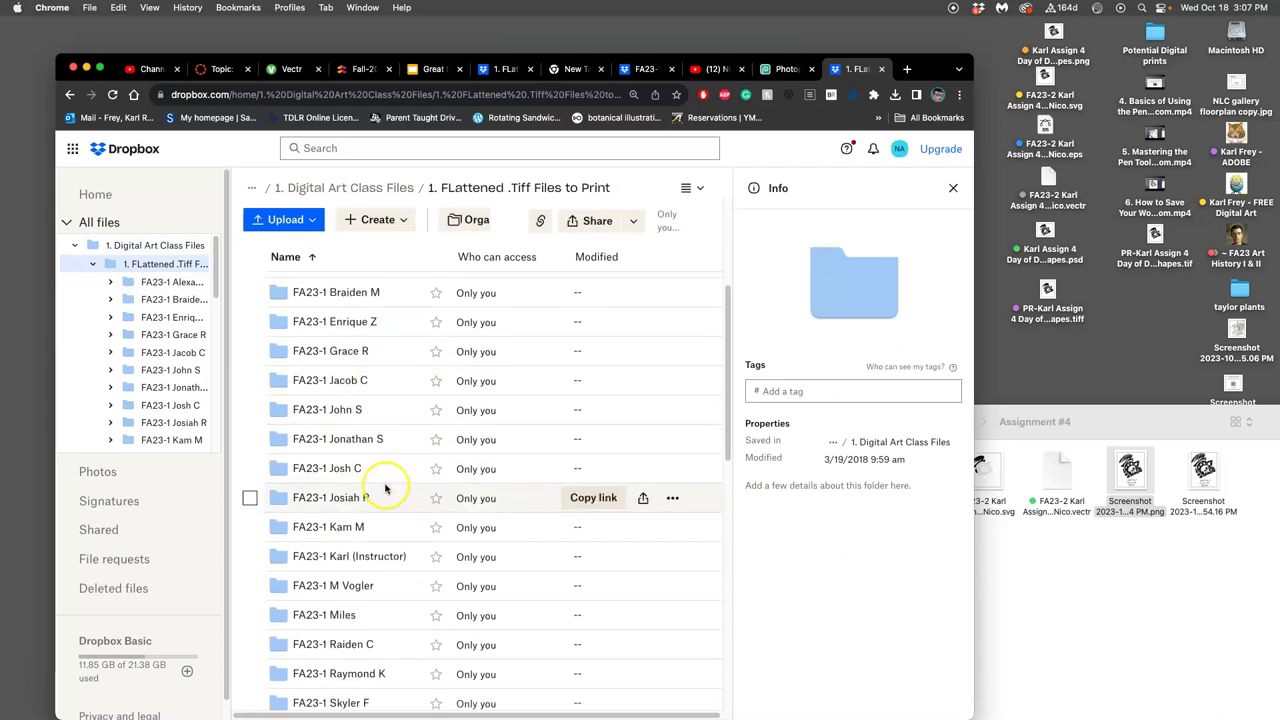
{"action": "scroll", "coordinate": [385, 488], "scroll_direction": "down", "scroll_amount": 3}
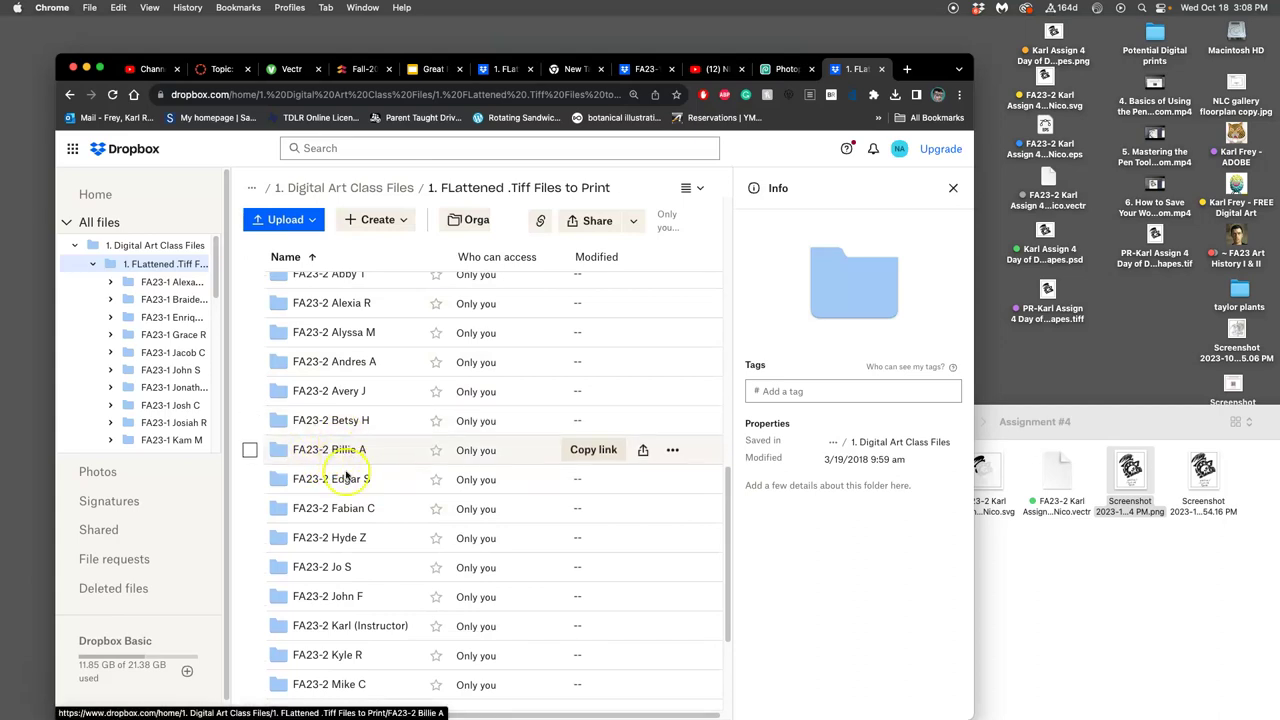
{"action": "left_click", "coordinate": [308, 625]}
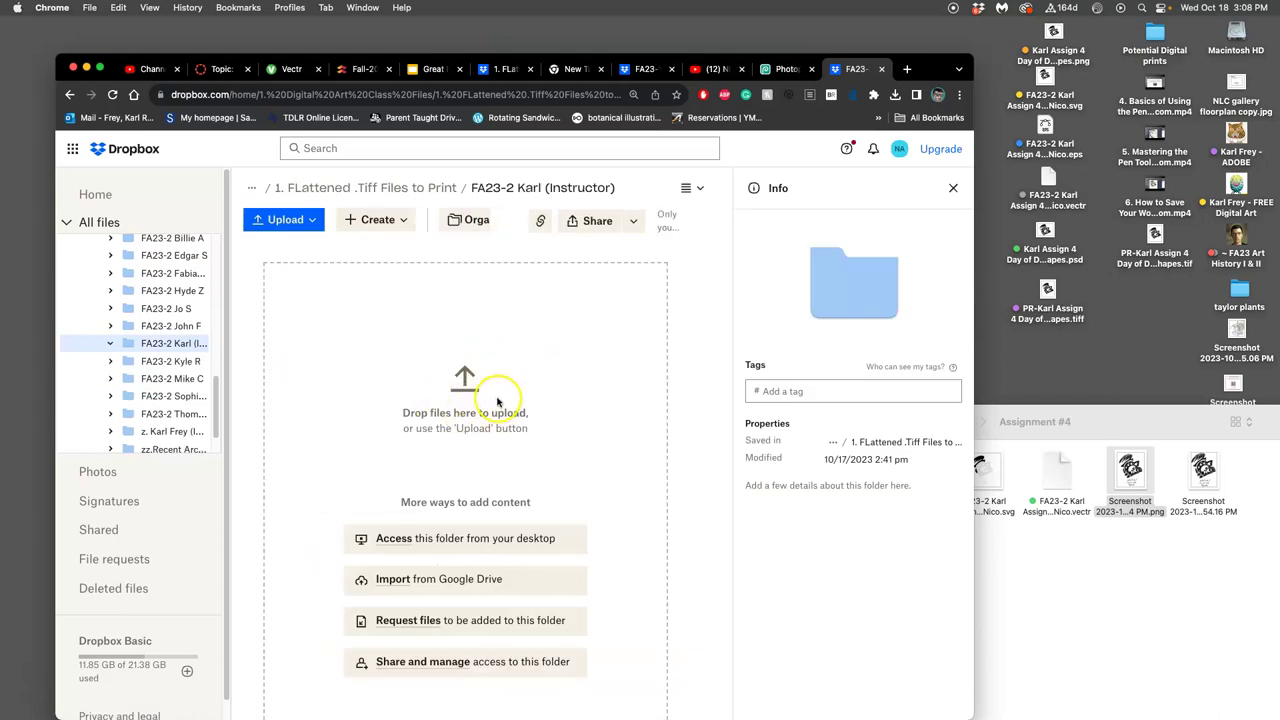
Upload the purple-tagged "PR-" .tiff file from the desktop into the open Dropbox folder, and clear the selection
{"action": "left_click_drag", "start_coordinate": [1047, 289], "coordinate": [519, 354]}
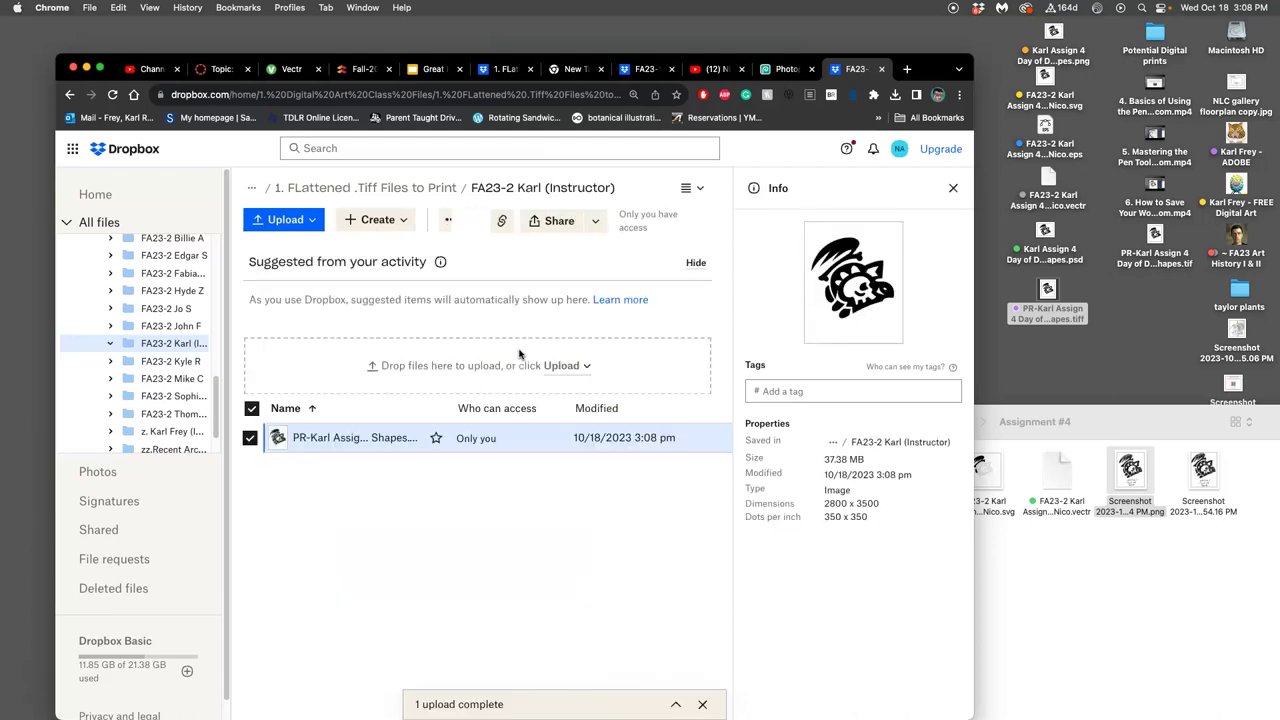
{"action": "left_click", "coordinate": [567, 484]}
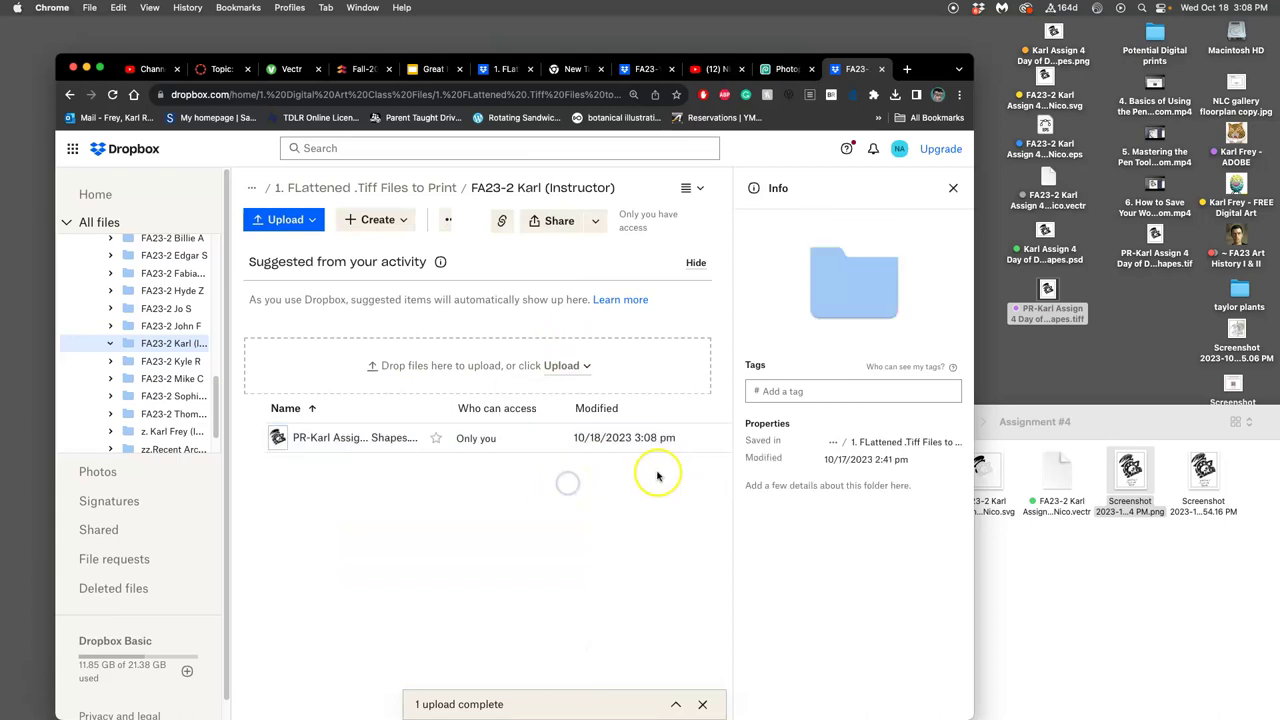
{"action": "left_click", "coordinate": [1034, 354]}
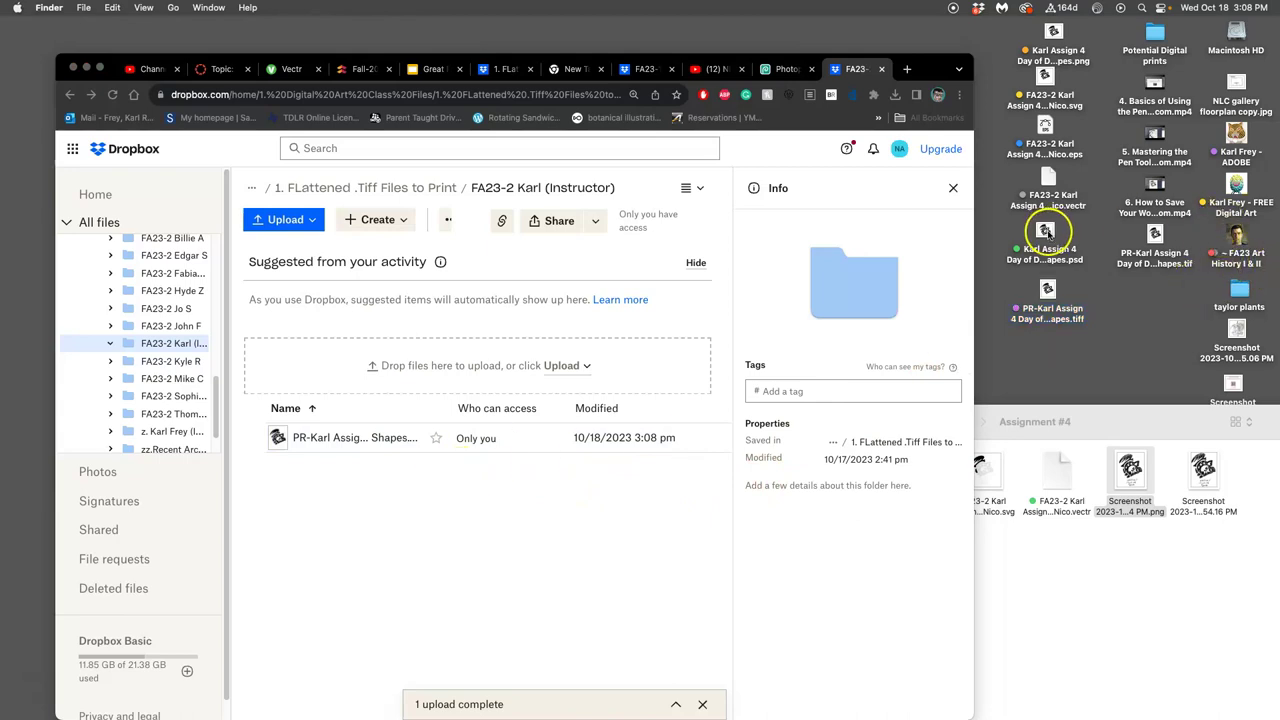
Switch to Photopea, duplicate the logo layer and hide the original beneath the copy
{"action": "left_click", "coordinate": [786, 69]}
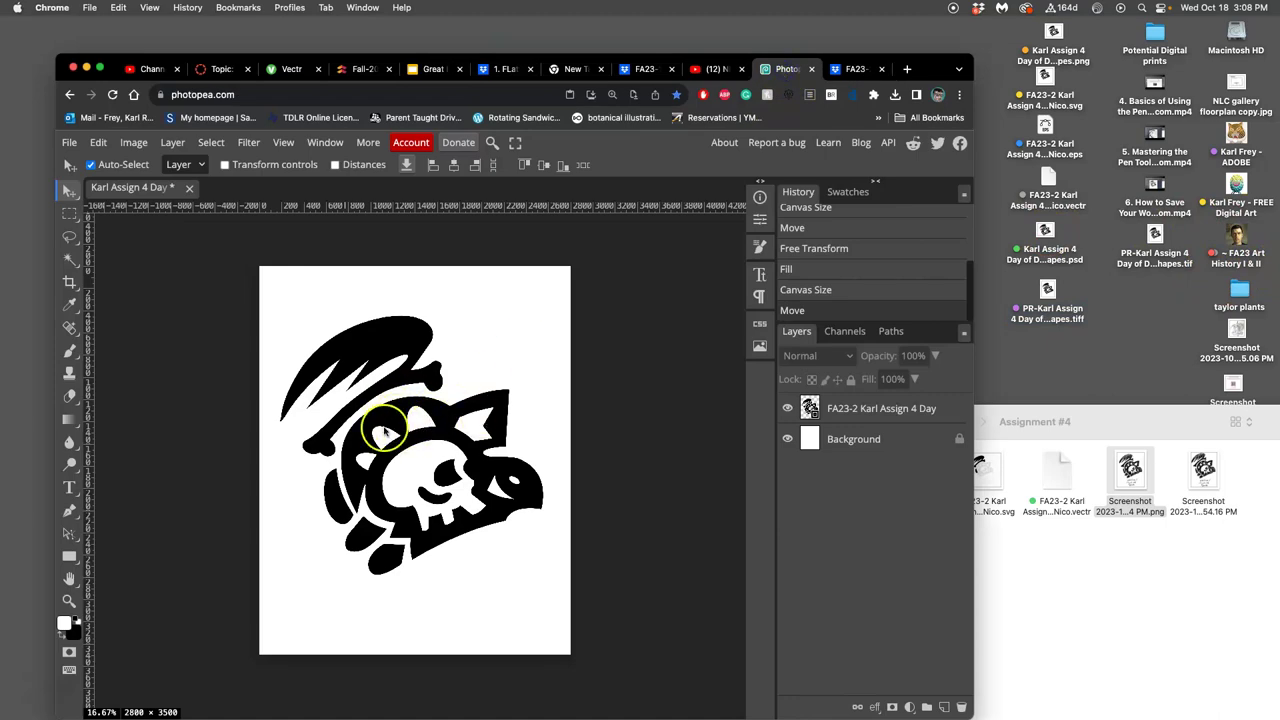
{"action": "left_click", "coordinate": [950, 408]}
{"action": "left_click", "coordinate": [863, 414]}
{"action": "left_click_drag", "start_coordinate": [840, 412], "coordinate": [670, 437]}
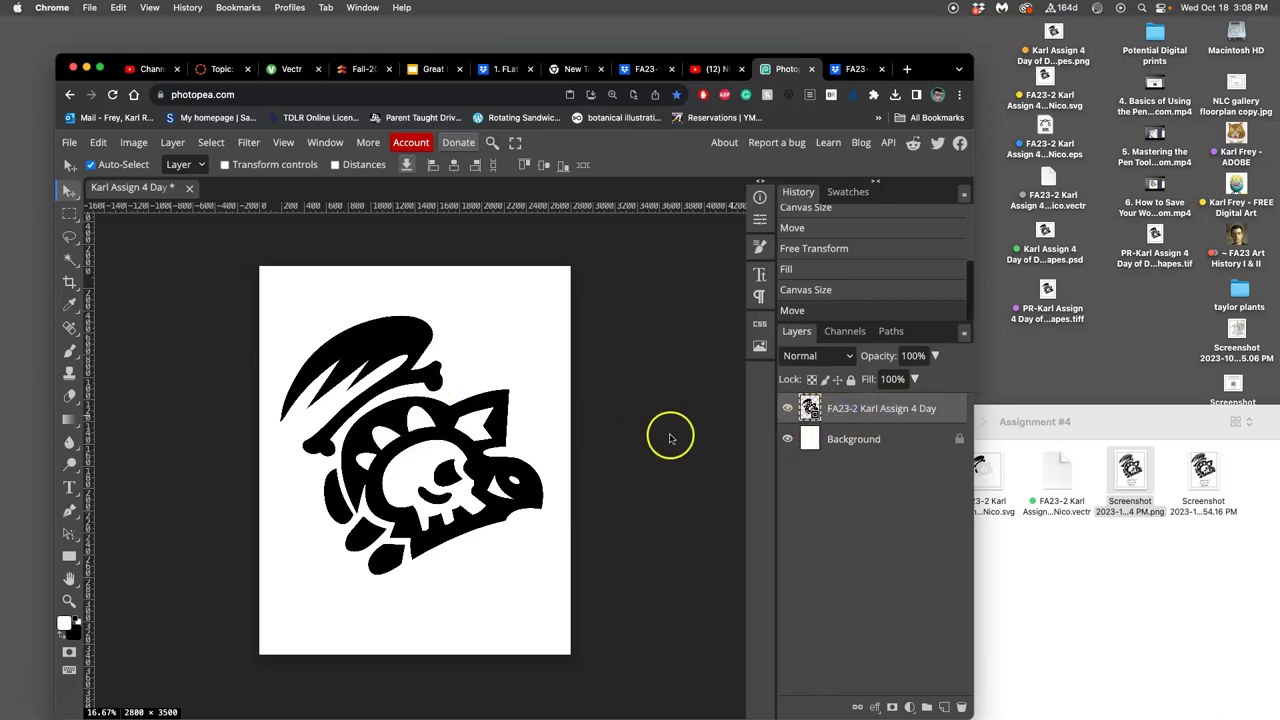
{"action": "key", "text": "super+j"}
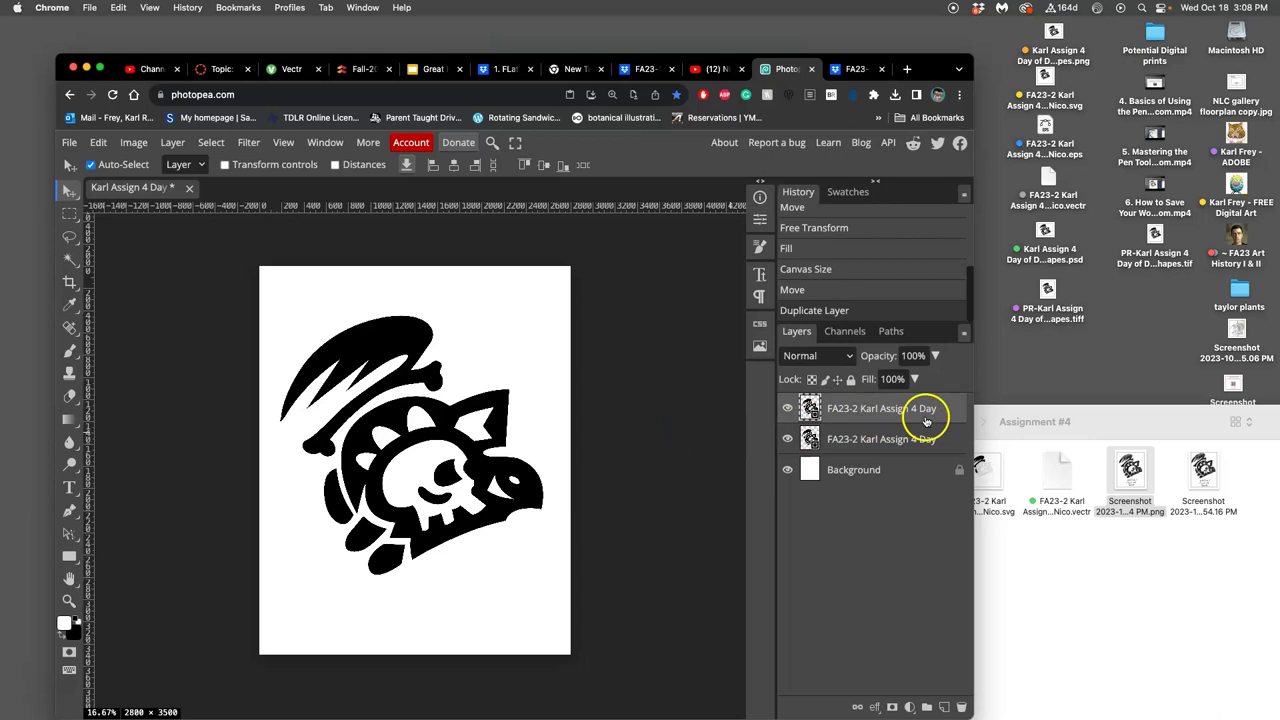
{"action": "left_click", "coordinate": [786, 442]}
Give the upper logo layer a red c72b2b Color Overlay at 64% opacity and add a Gradient Overlay
{"action": "double_click", "coordinate": [948, 410]}
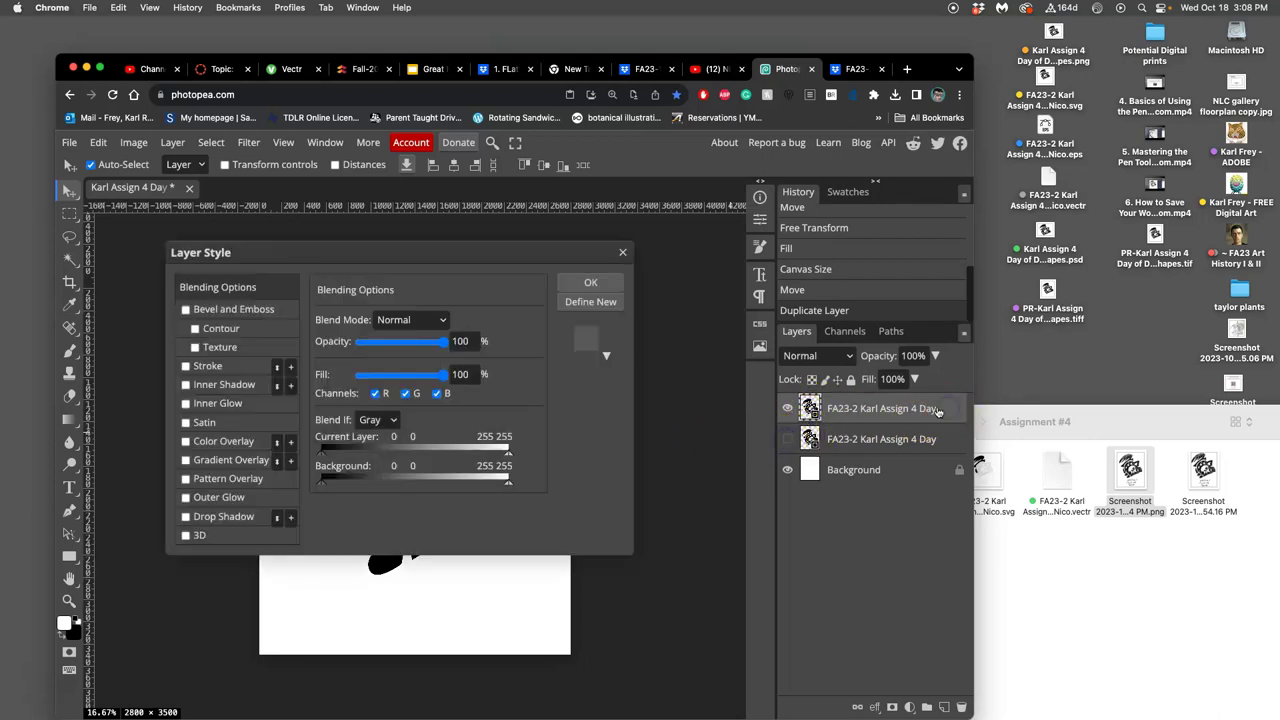
{"action": "left_click_drag", "start_coordinate": [484, 251], "coordinate": [895, 214]}
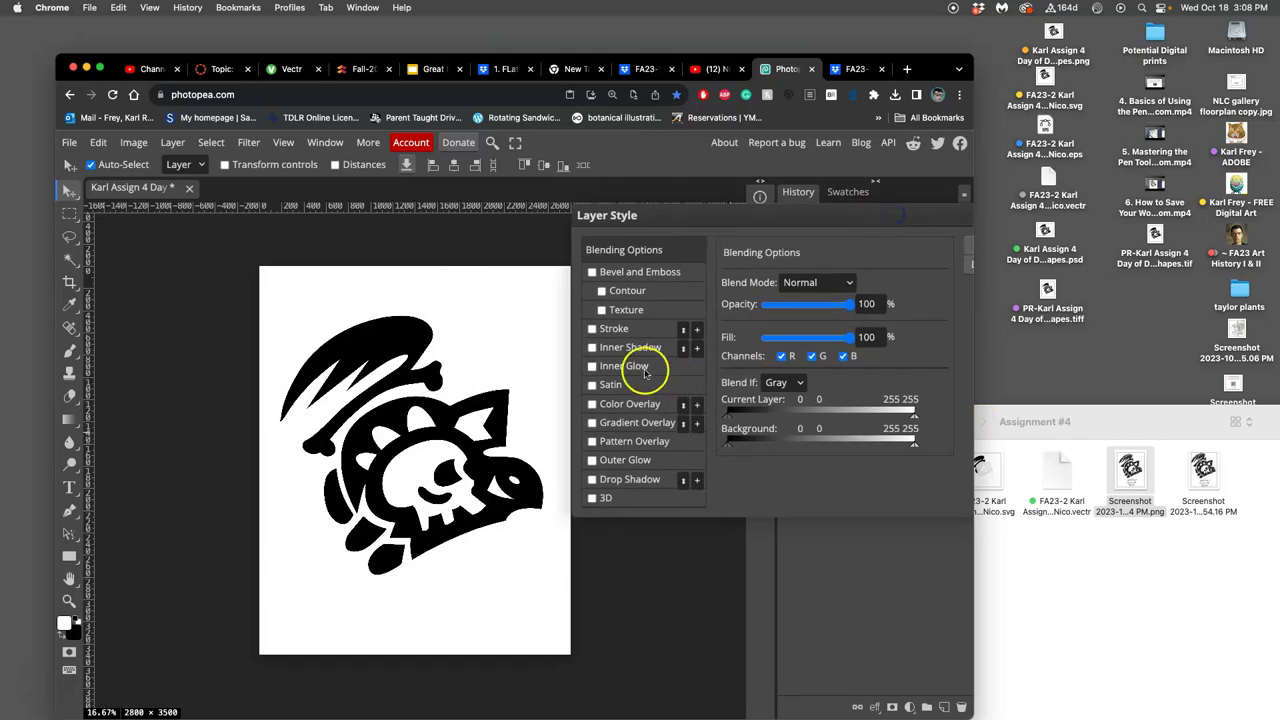
{"action": "left_click", "coordinate": [601, 408]}
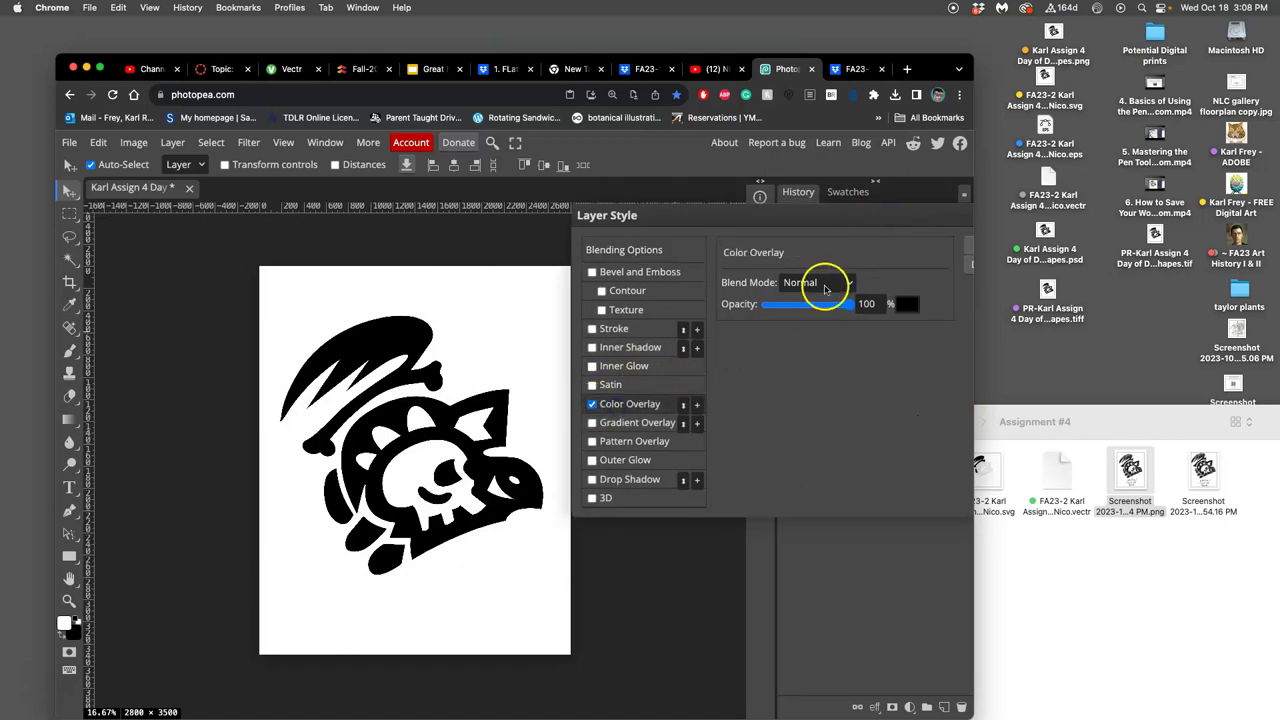
{"action": "left_click", "coordinate": [847, 285]}
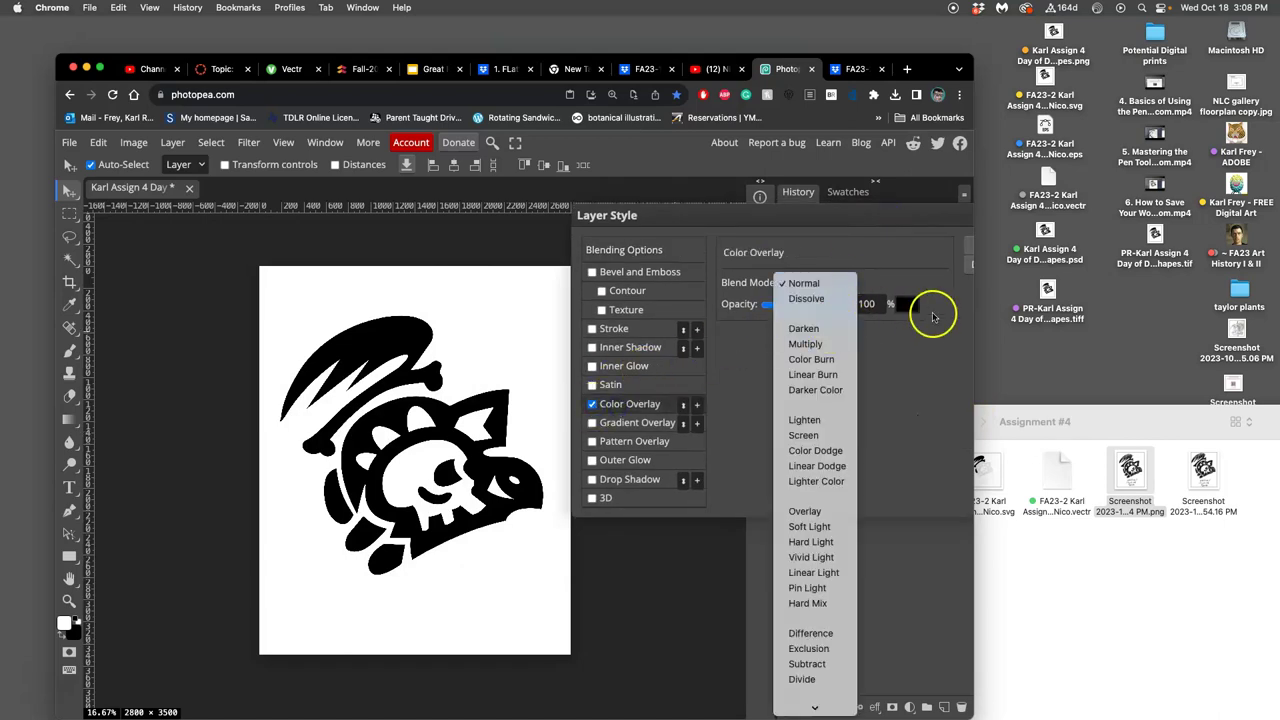
{"action": "left_click", "coordinate": [910, 328]}
{"action": "left_click", "coordinate": [907, 304]}
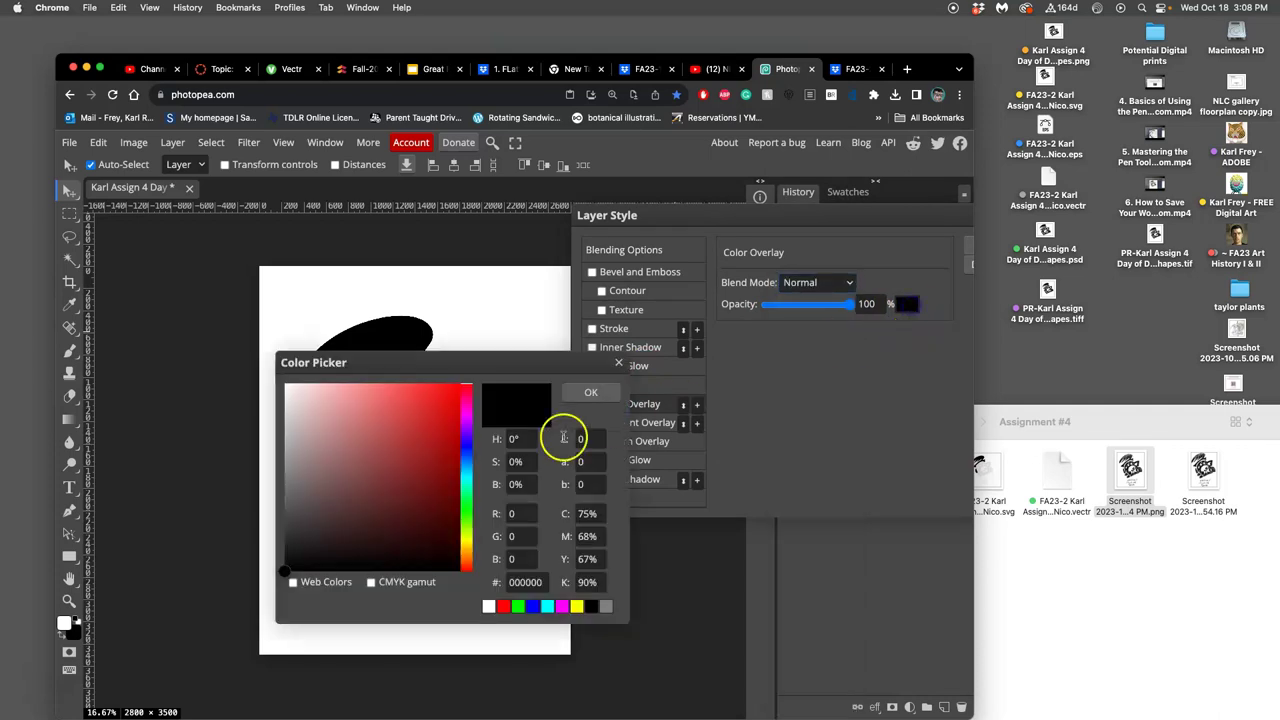
{"action": "left_click", "coordinate": [422, 425]}
{"action": "left_click", "coordinate": [576, 392]}
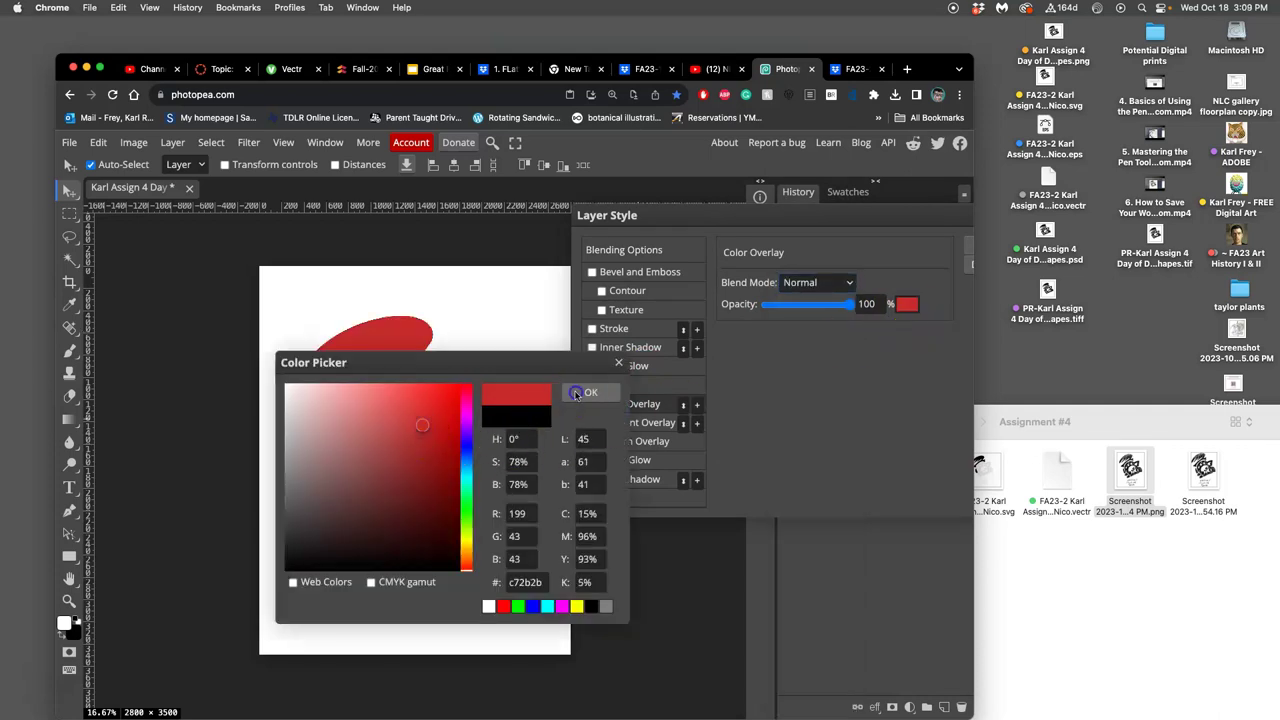
{"action": "left_click_drag", "start_coordinate": [847, 307], "coordinate": [820, 305]}
{"action": "left_click", "coordinate": [591, 424]}
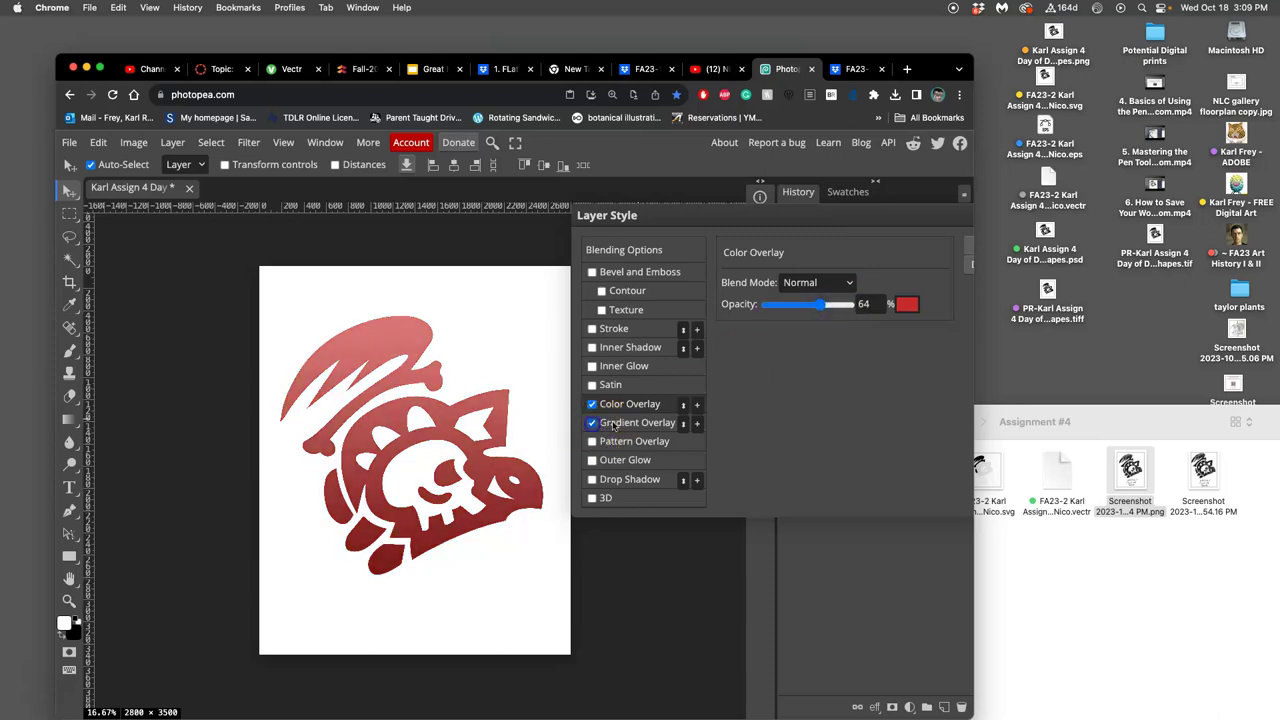
{"action": "left_click", "coordinate": [634, 423]}
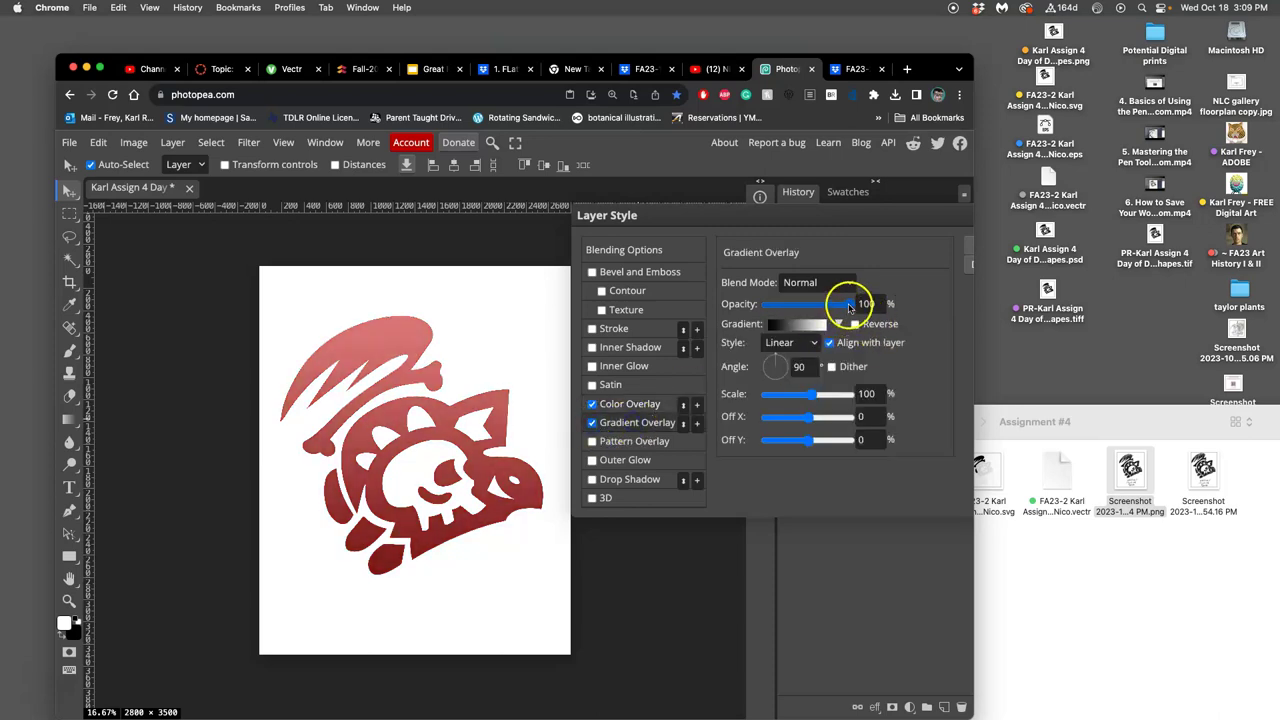
{"action": "left_click", "coordinate": [818, 327]}
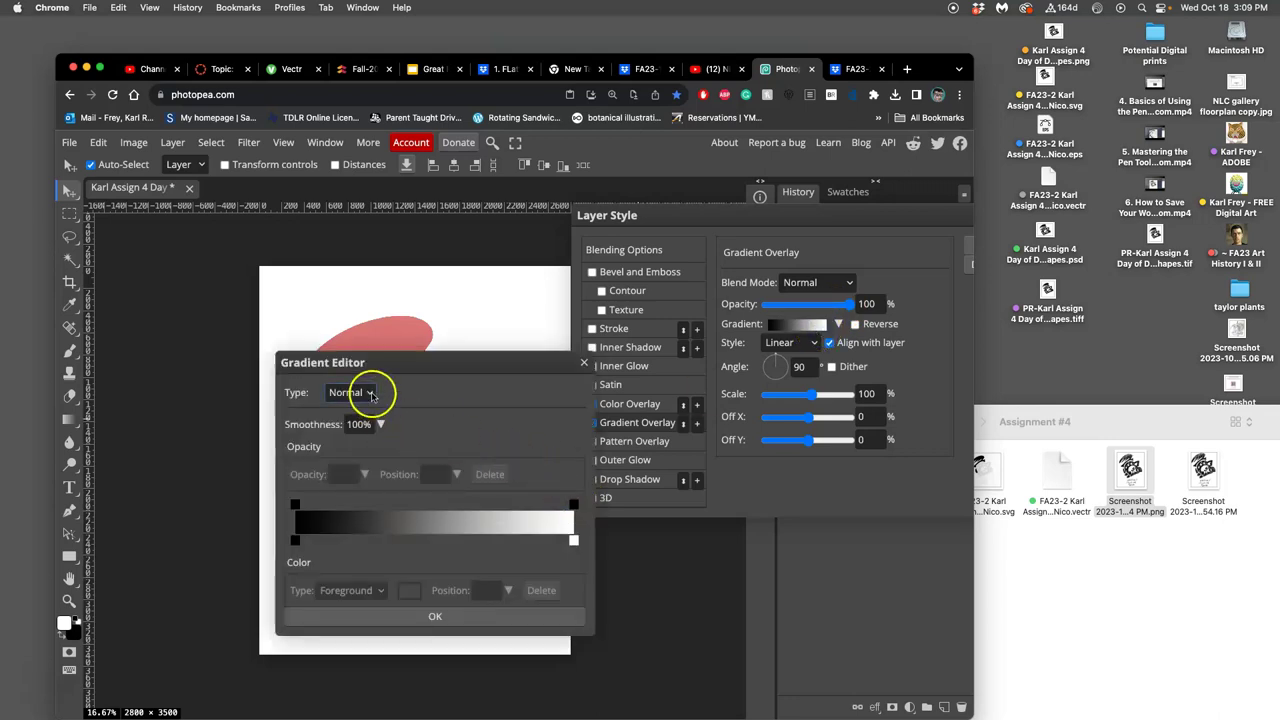
{"action": "double_click", "coordinate": [295, 540]}
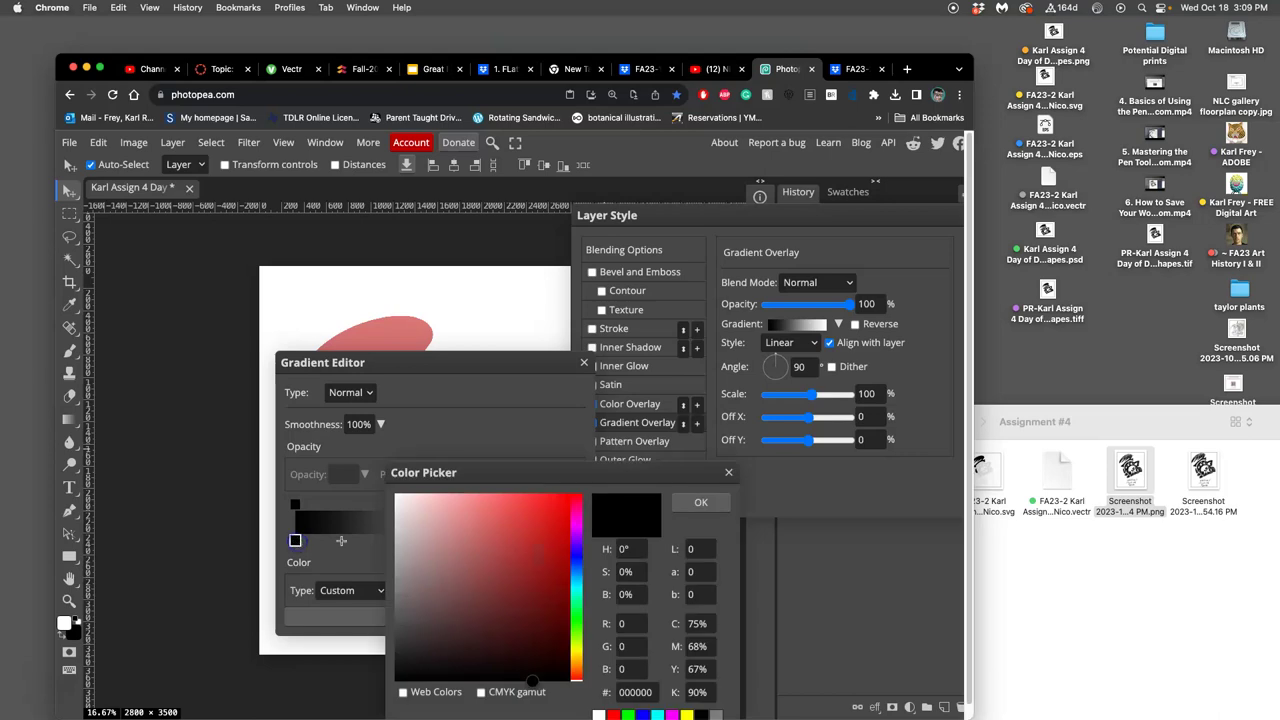
{"action": "left_click", "coordinate": [577, 651]}
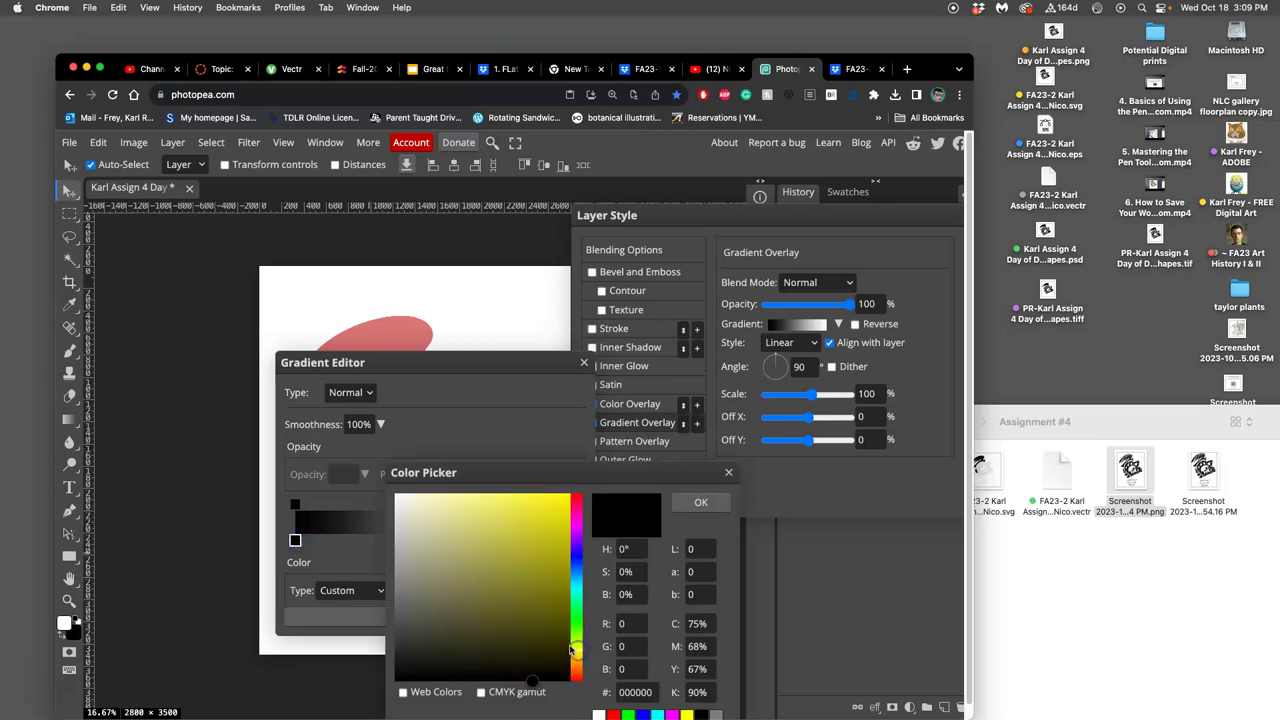
{"action": "left_click", "coordinate": [561, 495]}
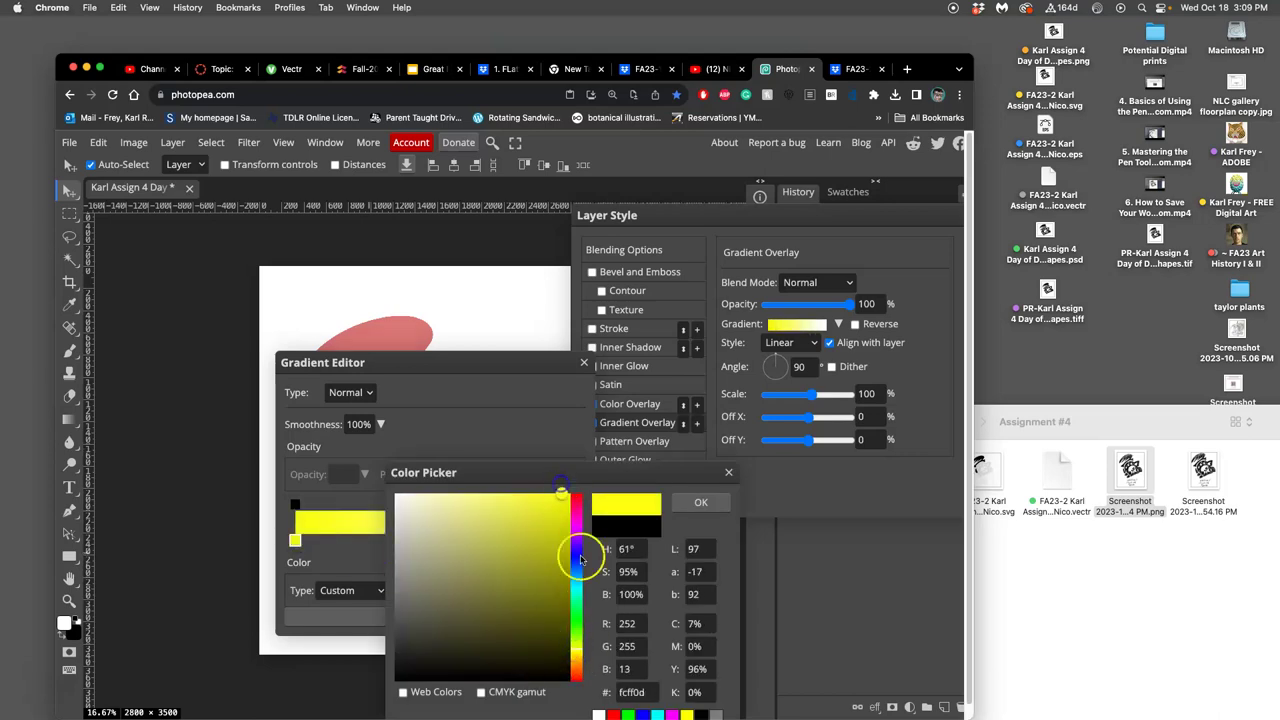
{"action": "left_click_drag", "start_coordinate": [577, 651], "coordinate": [577, 655]}
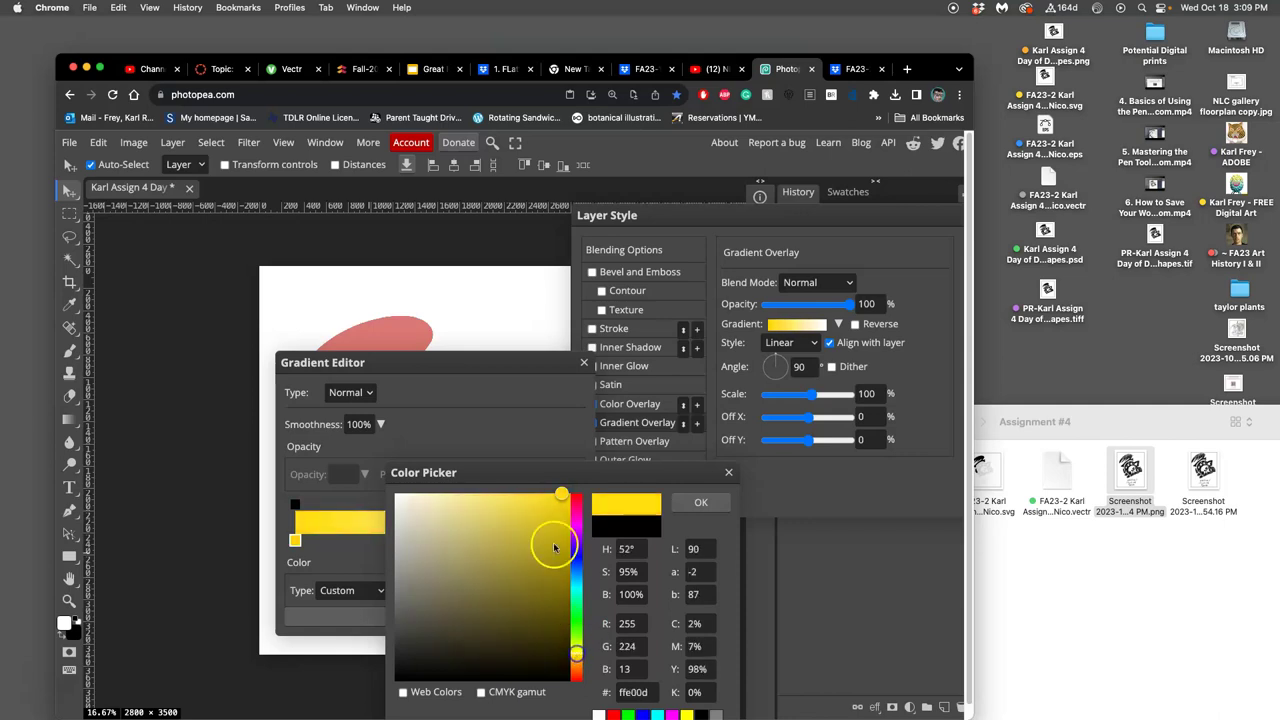
{"action": "left_click", "coordinate": [688, 502]}
{"action": "left_click_drag", "start_coordinate": [503, 363], "coordinate": [798, 390]}
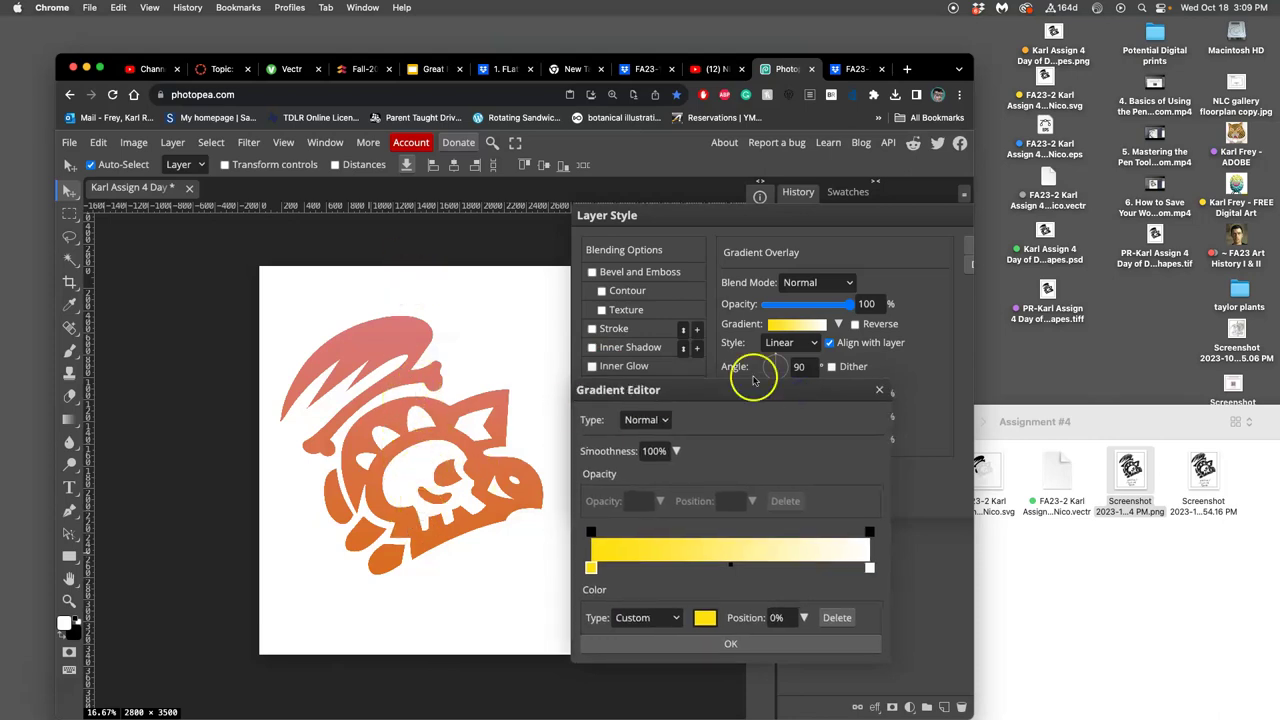
{"action": "left_click", "coordinate": [875, 389]}
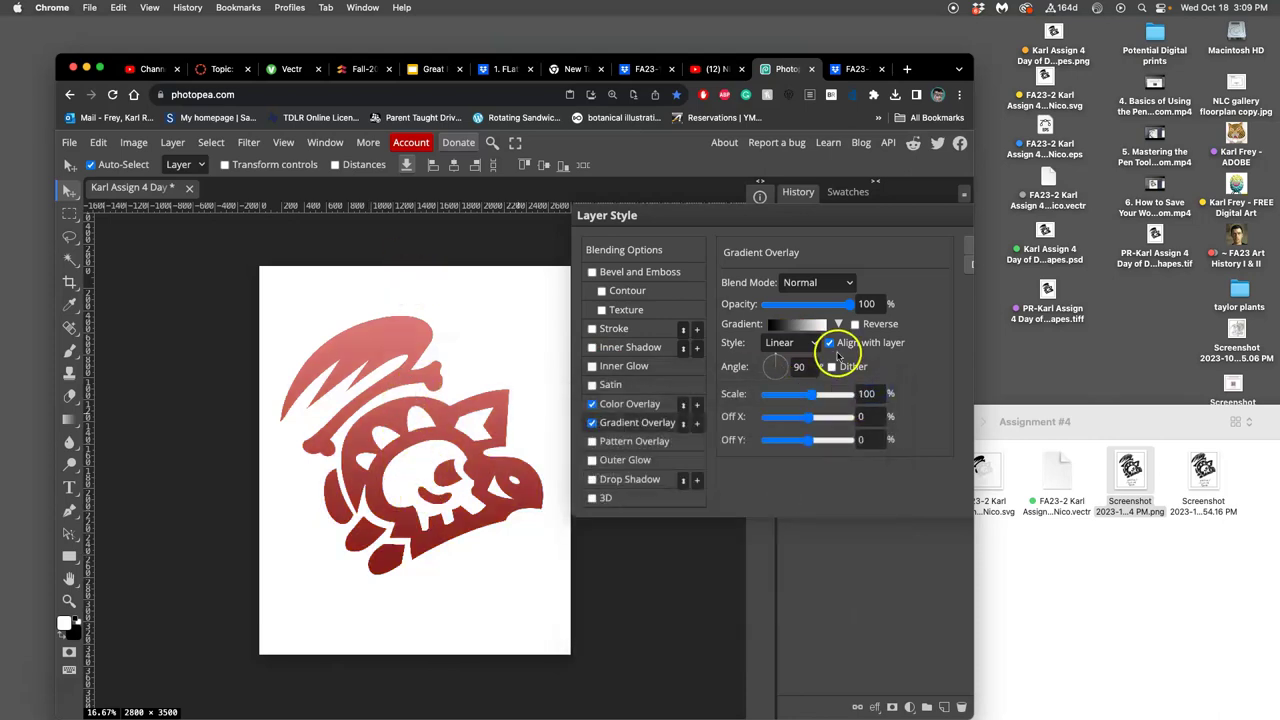
Change the gradient overlay's black color stop to golden yellow, and set the Color Overlay's opacity to 49%
{"action": "left_click", "coordinate": [812, 326]}
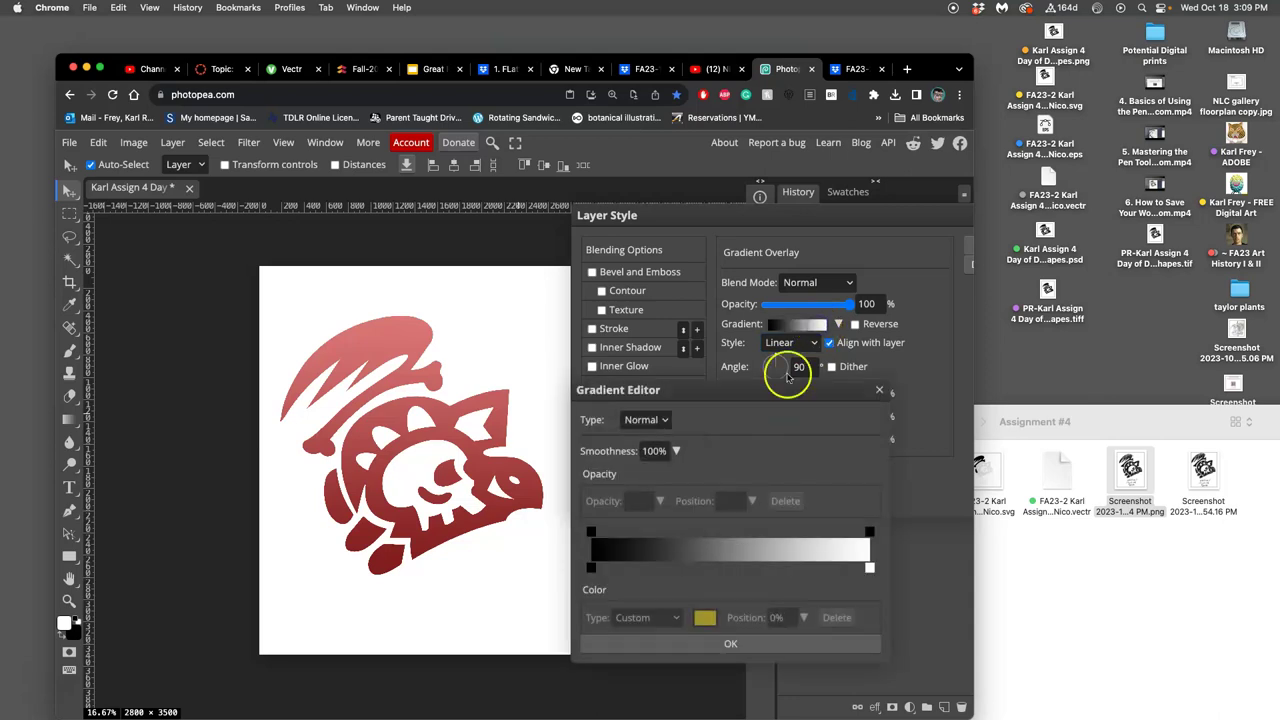
{"action": "double_click", "coordinate": [591, 567]}
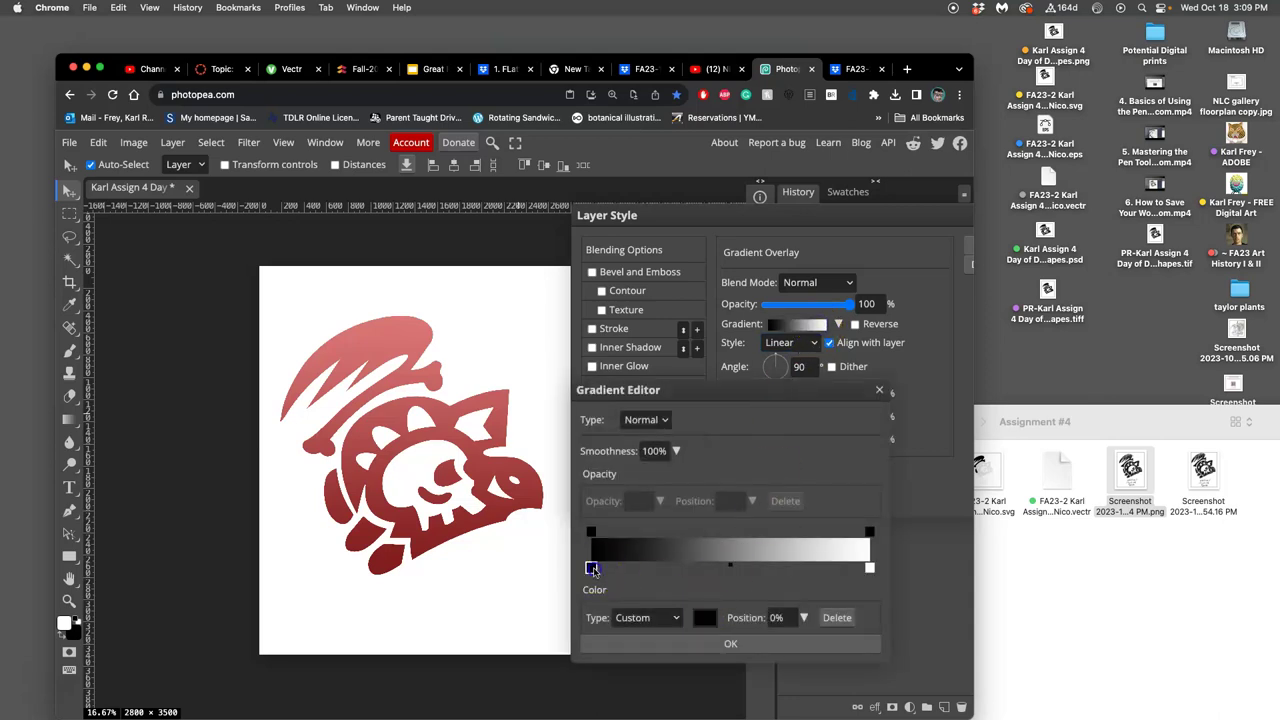
{"action": "left_click", "coordinate": [553, 497]}
{"action": "left_click", "coordinate": [697, 502]}
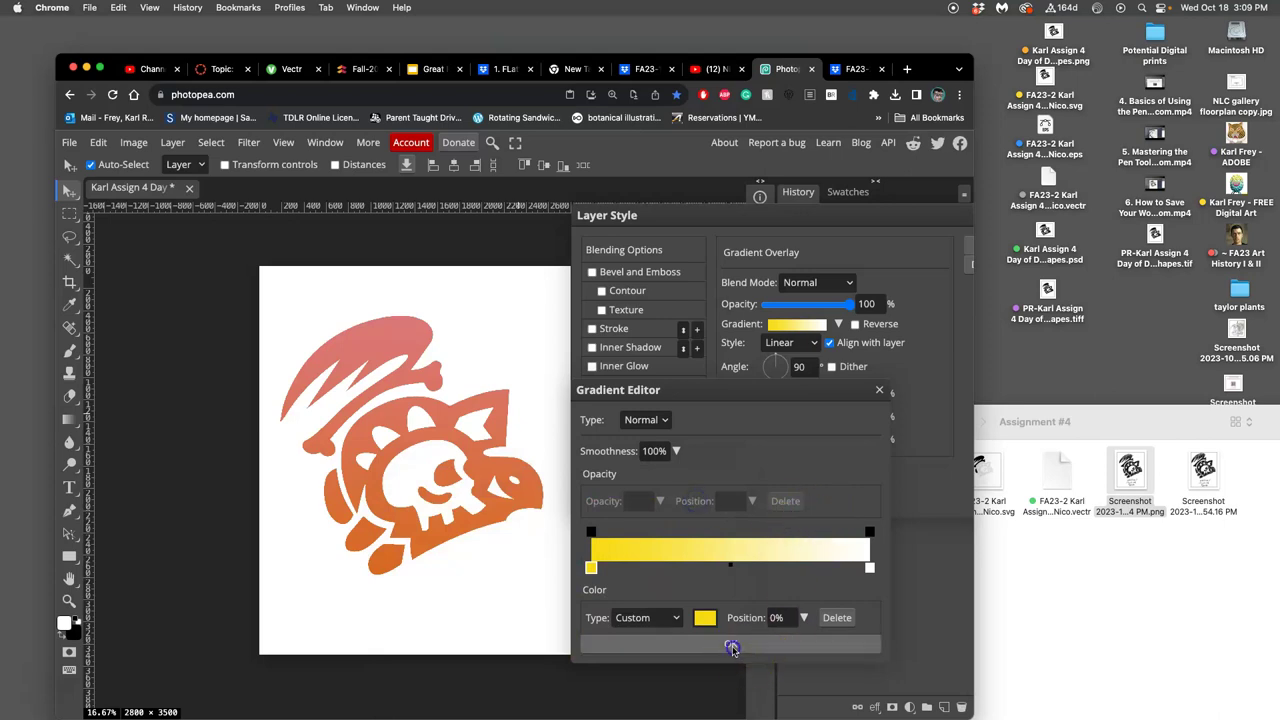
{"action": "left_click", "coordinate": [732, 648]}
{"action": "left_click", "coordinate": [662, 410]}
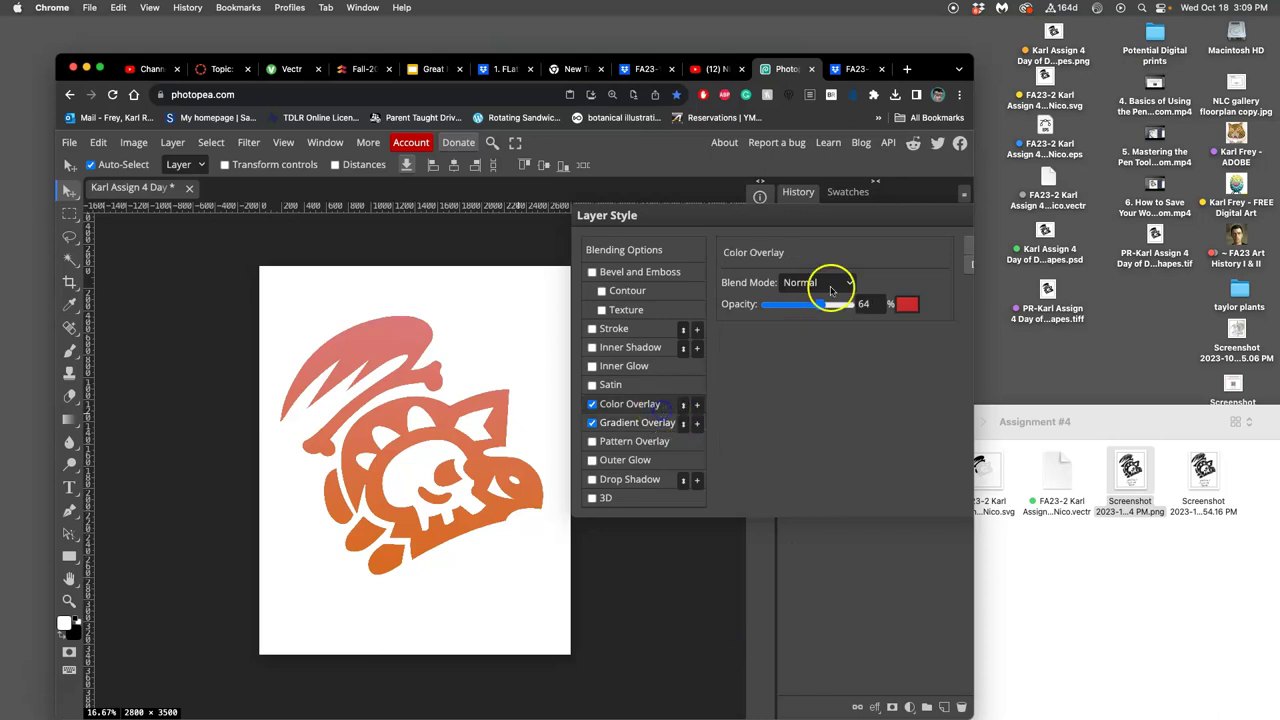
{"action": "left_click_drag", "start_coordinate": [826, 304], "coordinate": [807, 306]}
Add a Drop Shadow with a size of 41 px, an angle of 56° and a distance of 26 px
{"action": "left_click", "coordinate": [592, 480]}
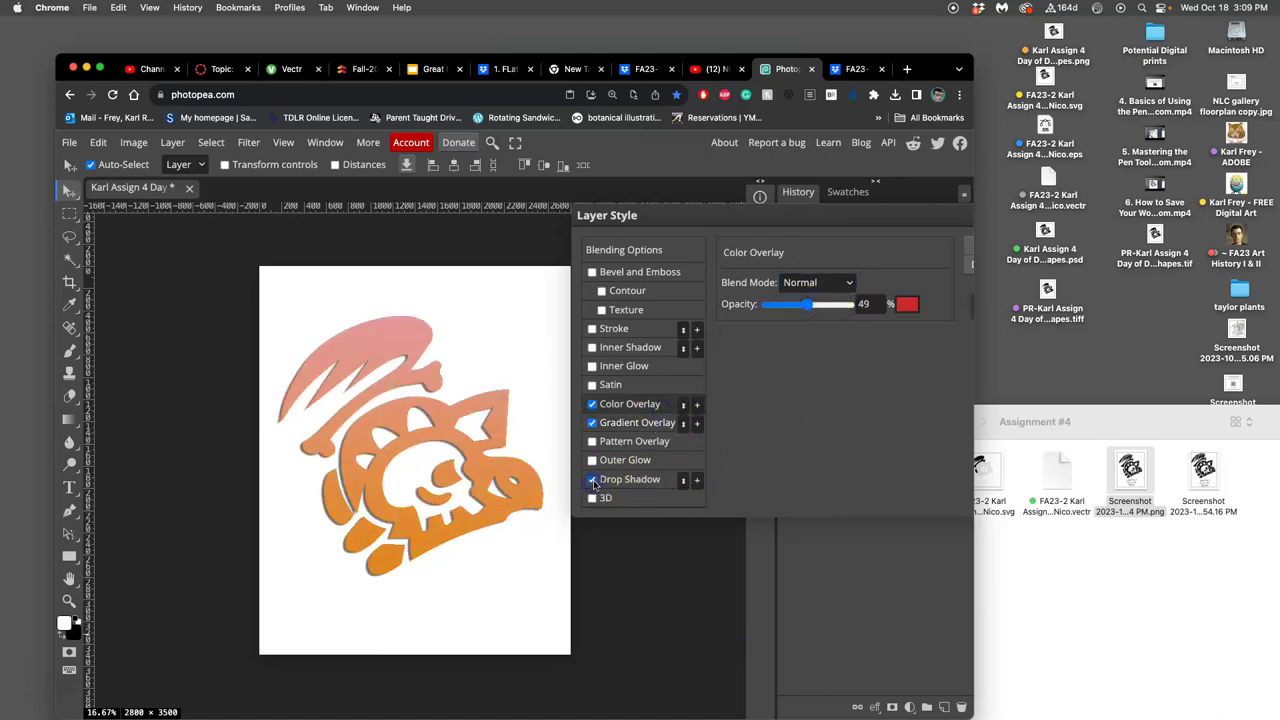
{"action": "left_click", "coordinate": [655, 479]}
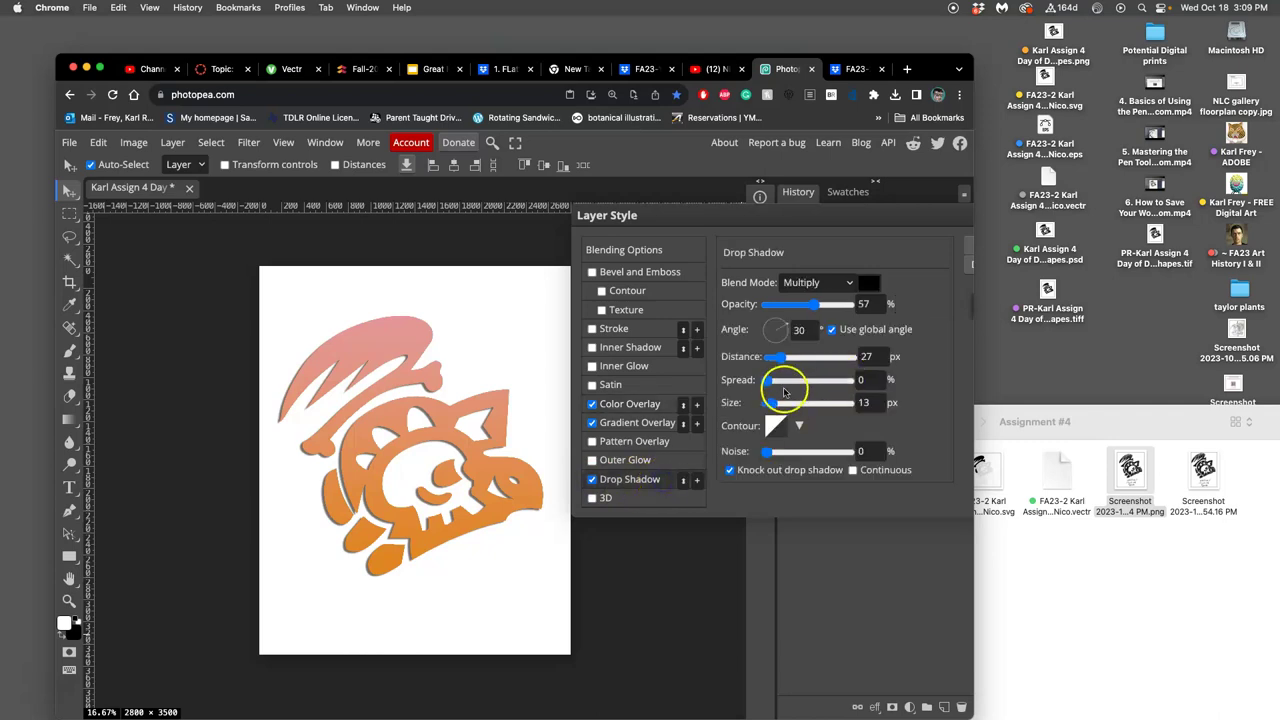
{"action": "left_click_drag", "start_coordinate": [776, 403], "coordinate": [784, 404]}
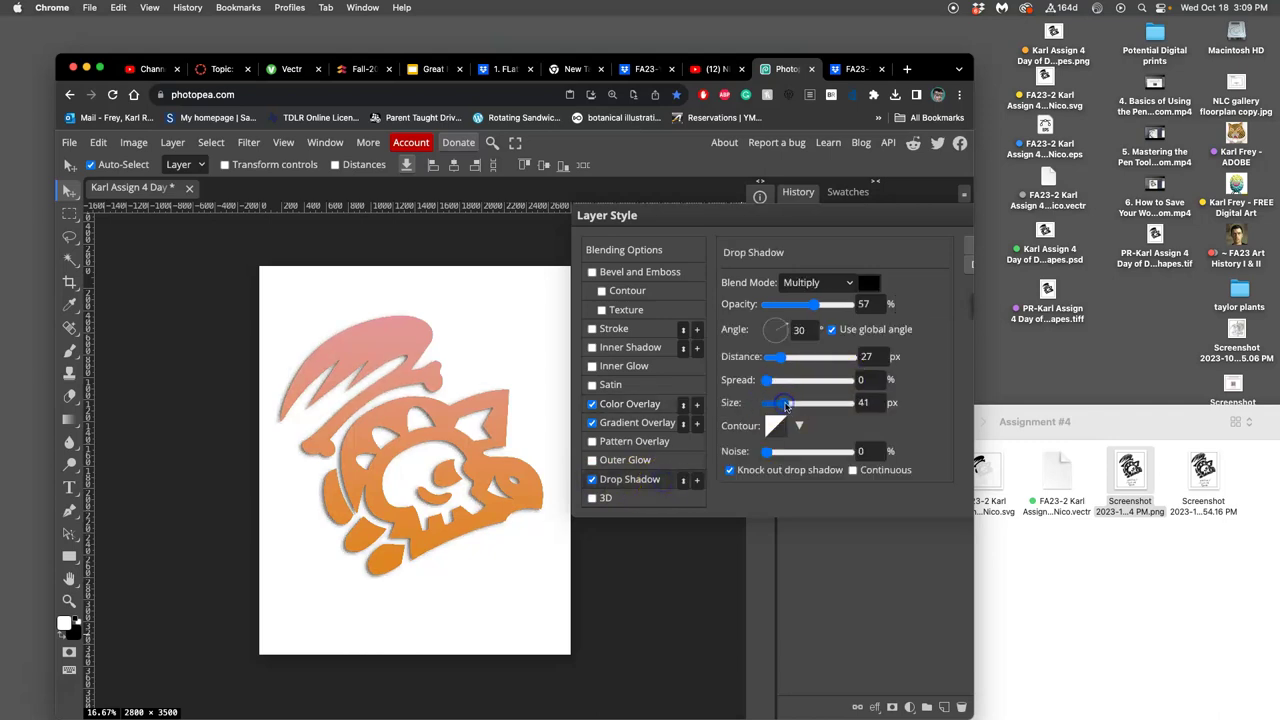
{"action": "mouse_move", "coordinate": [784, 324]}
{"action": "left_mouse_down"}
{"action": "mouse_move", "coordinate": [795, 362]}
{"action": "mouse_move", "coordinate": [779, 358]}
{"action": "left_mouse_up"}
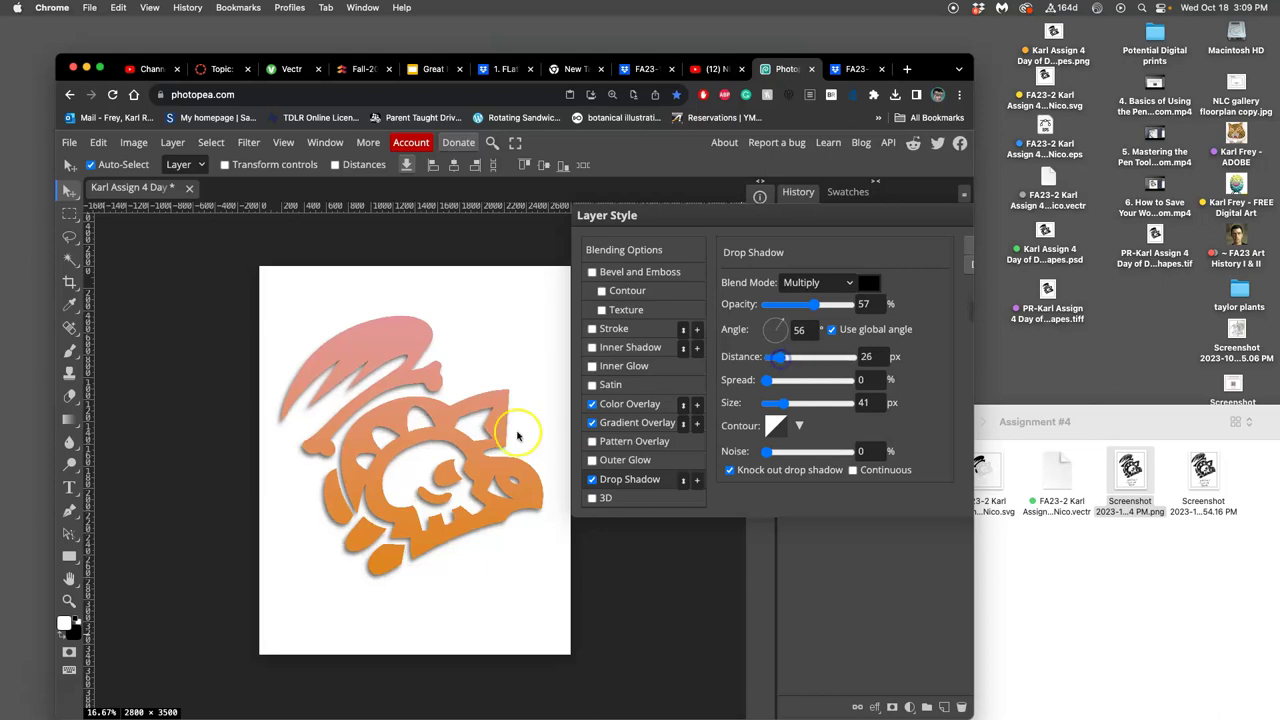
Add the 3D effect to the logo layer with its opacity set to 47%
{"action": "left_click", "coordinate": [592, 499]}
{"action": "left_click", "coordinate": [620, 500]}
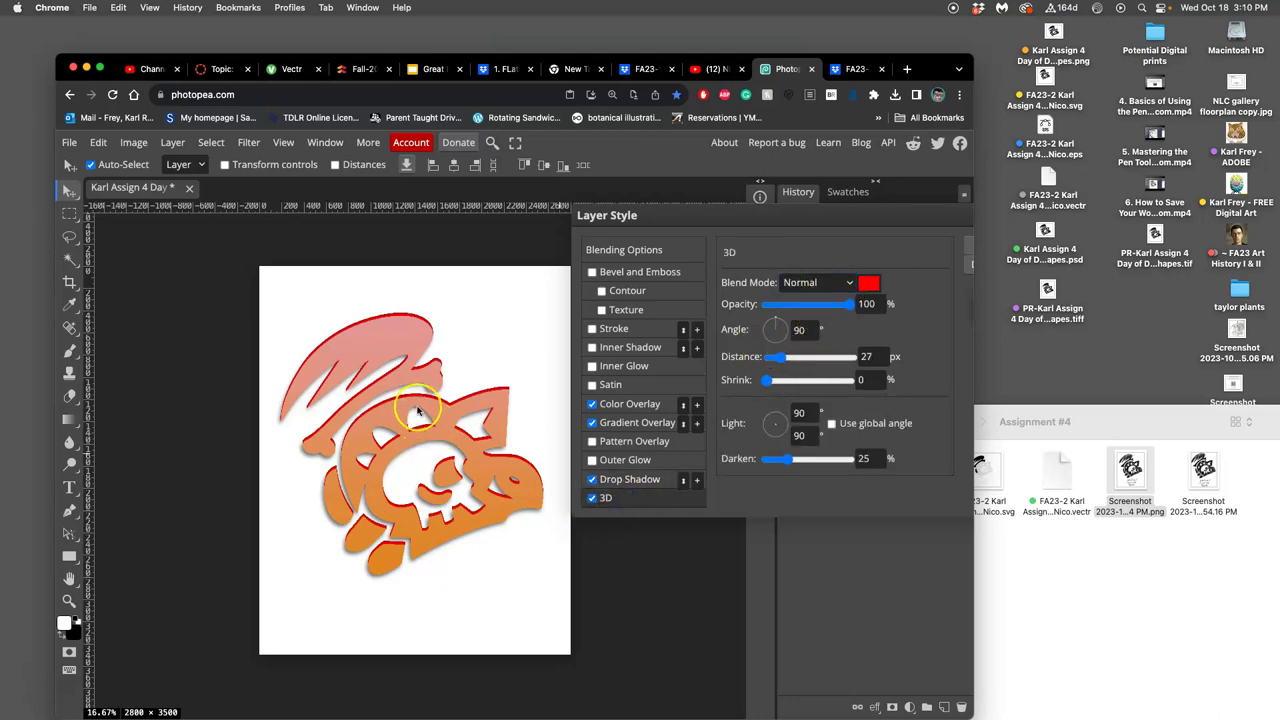
{"action": "left_click_drag", "start_coordinate": [846, 305], "coordinate": [805, 305]}
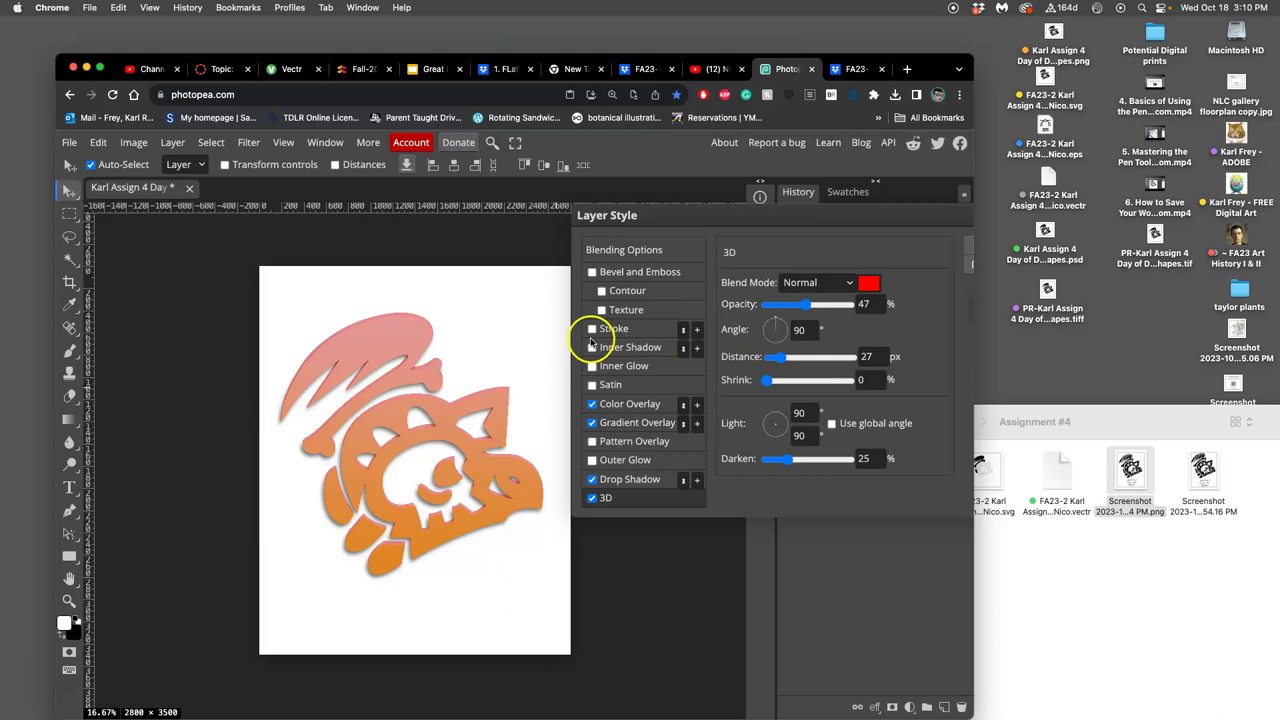
{"action": "scroll", "coordinate": [457, 386], "scroll_direction": "up", "scroll_amount": 4}
{"action": "scroll", "coordinate": [405, 418], "scroll_direction": "right", "scroll_amount": 10}
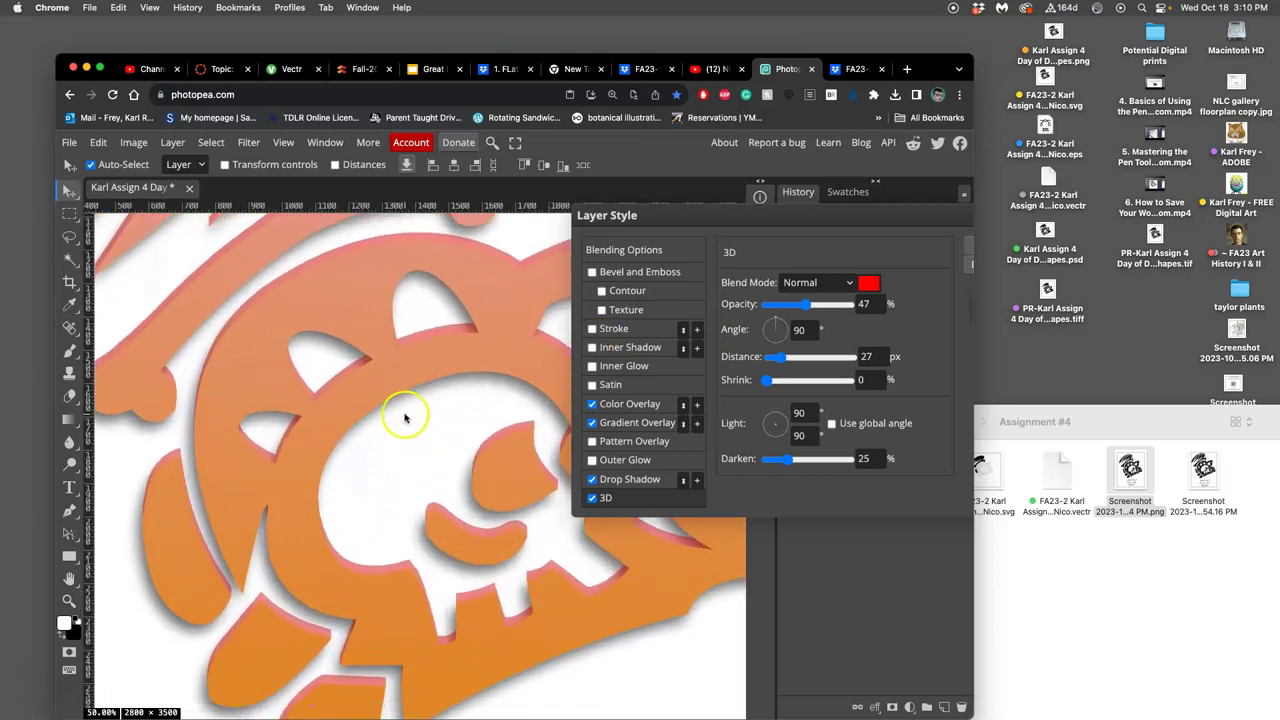
{"action": "scroll", "coordinate": [405, 418], "scroll_direction": "left", "scroll_amount": 2}
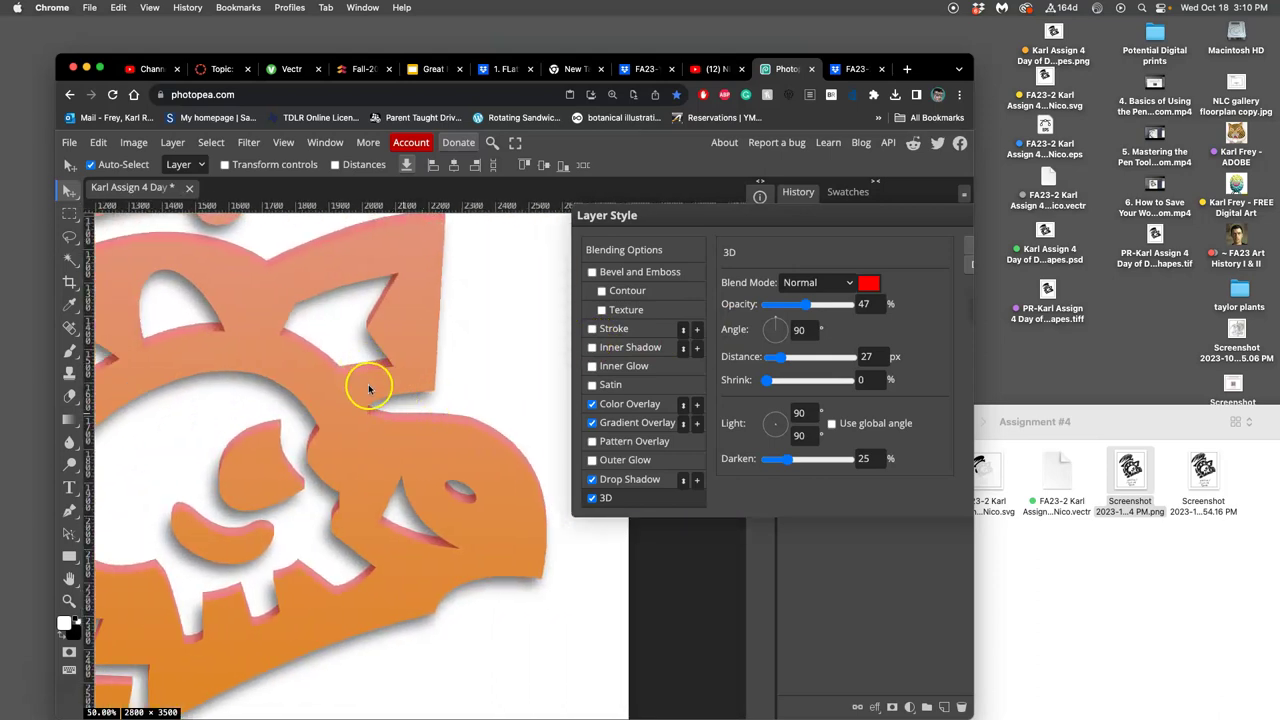
{"action": "scroll", "coordinate": [380, 378], "scroll_direction": "left", "scroll_amount": 2}
{"action": "scroll", "coordinate": [380, 378], "scroll_direction": "up", "scroll_amount": 5}
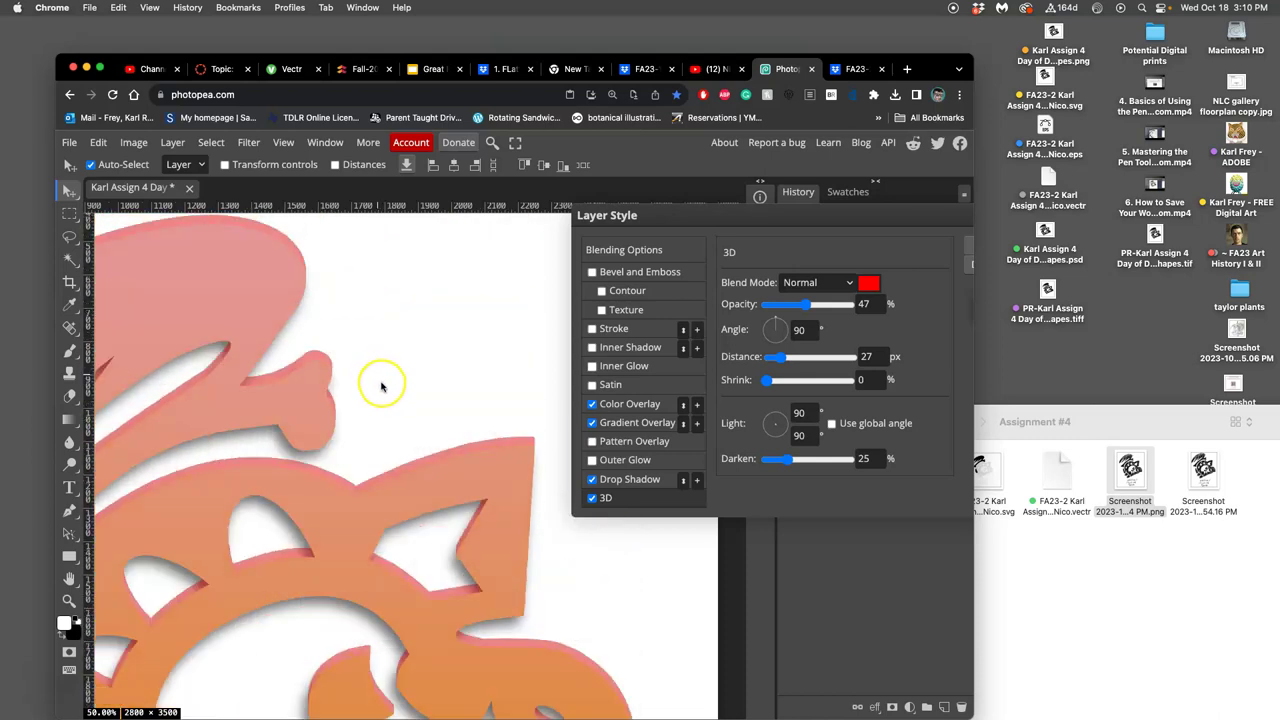
{"action": "scroll", "coordinate": [380, 380], "scroll_direction": "down", "scroll_amount": 1}
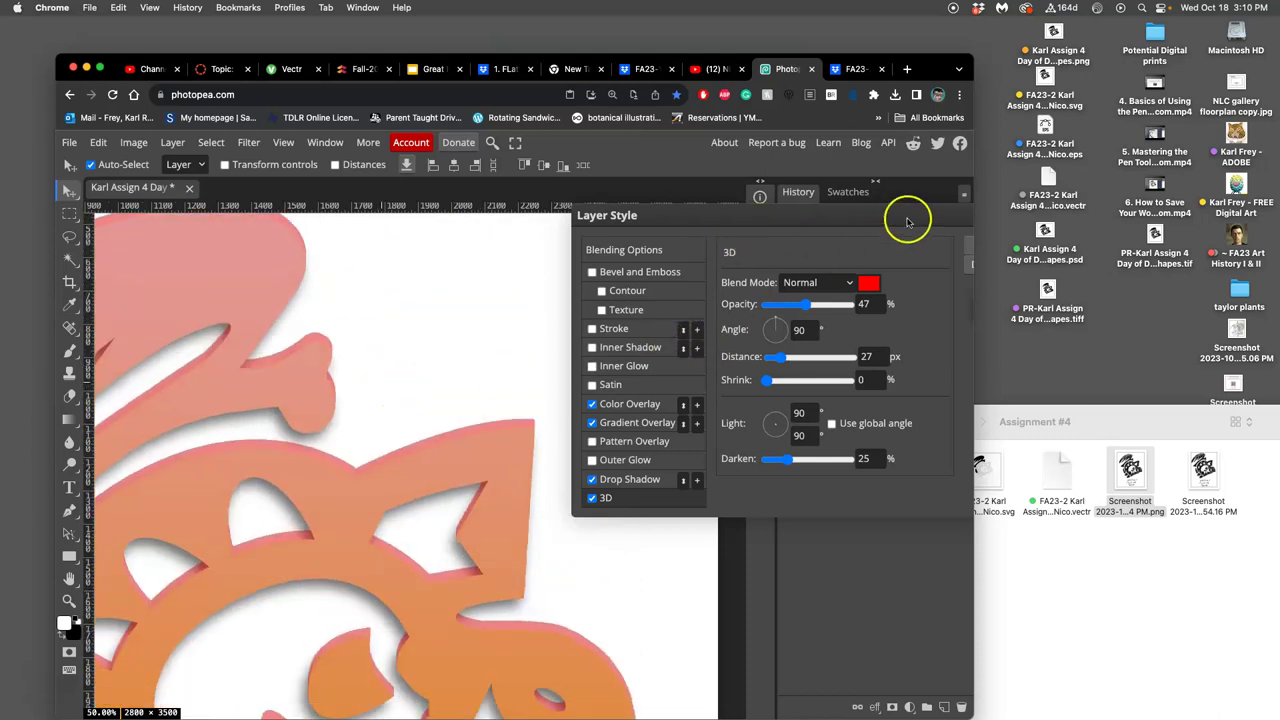
Apply the layer style to the upper logo layer and expand its list of effects
{"action": "left_click_drag", "start_coordinate": [980, 343], "coordinate": [1160, 340]}
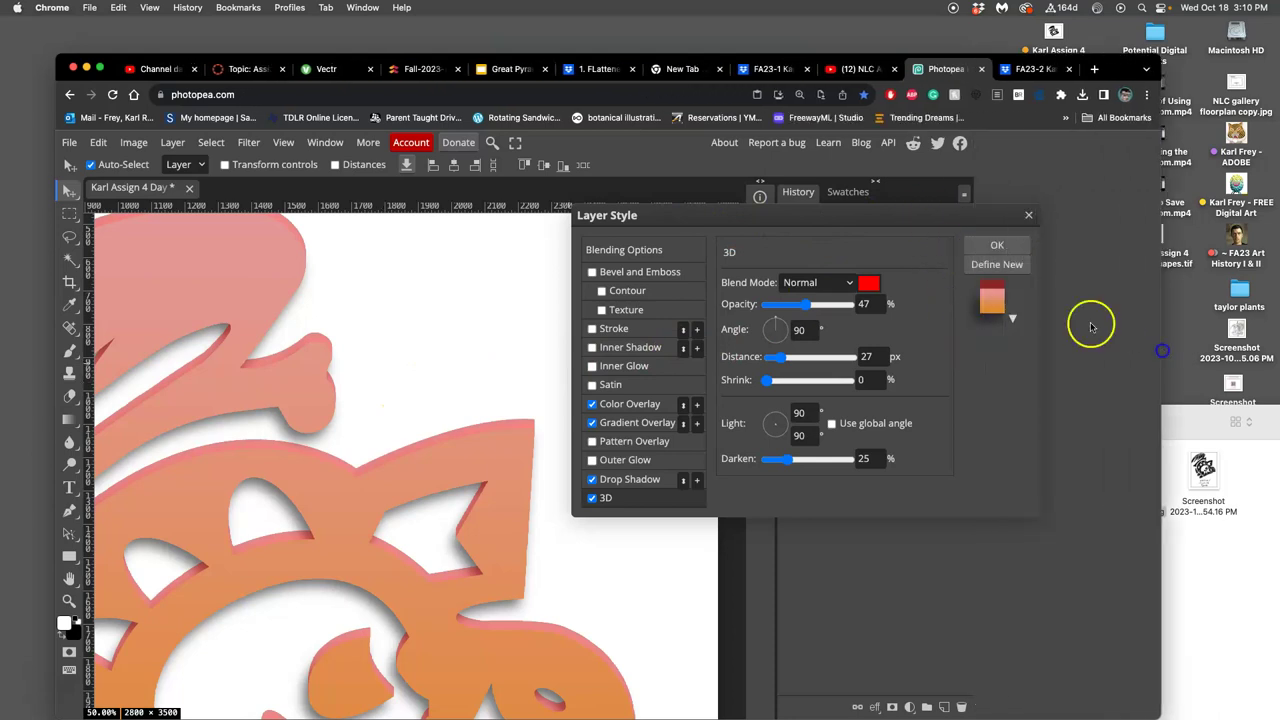
{"action": "left_click", "coordinate": [996, 246]}
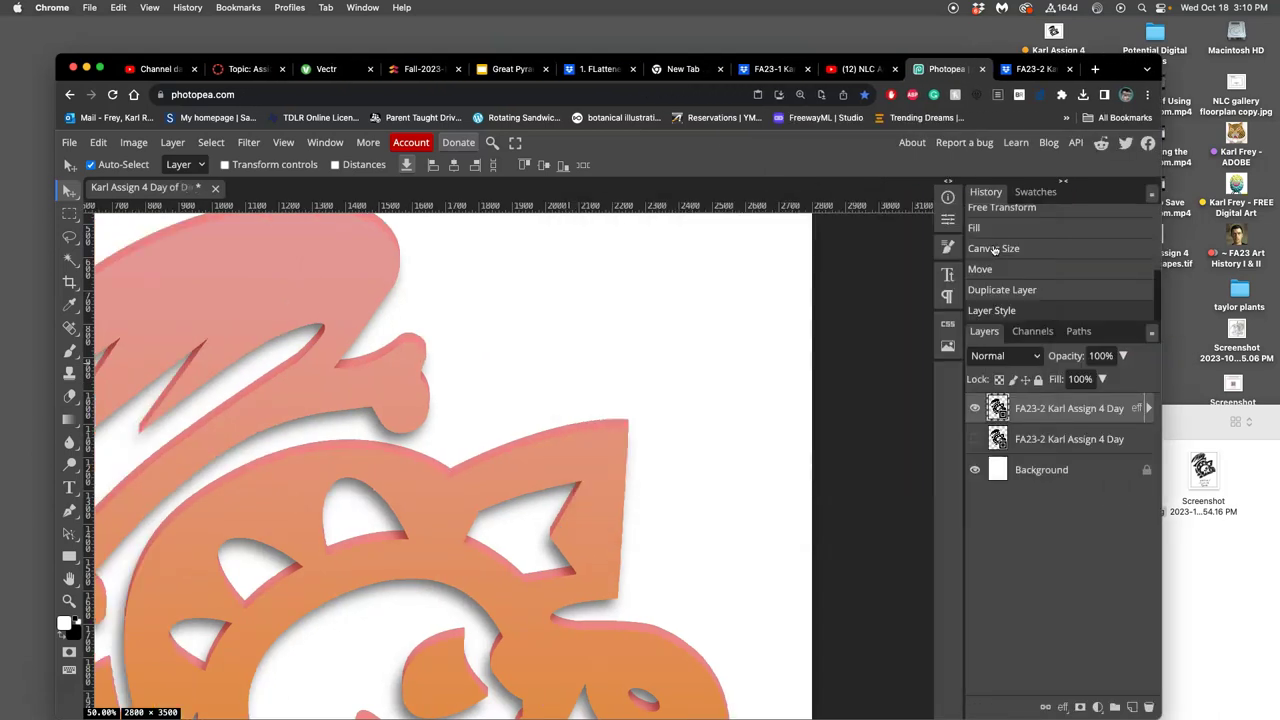
{"action": "left_click", "coordinate": [1148, 408]}
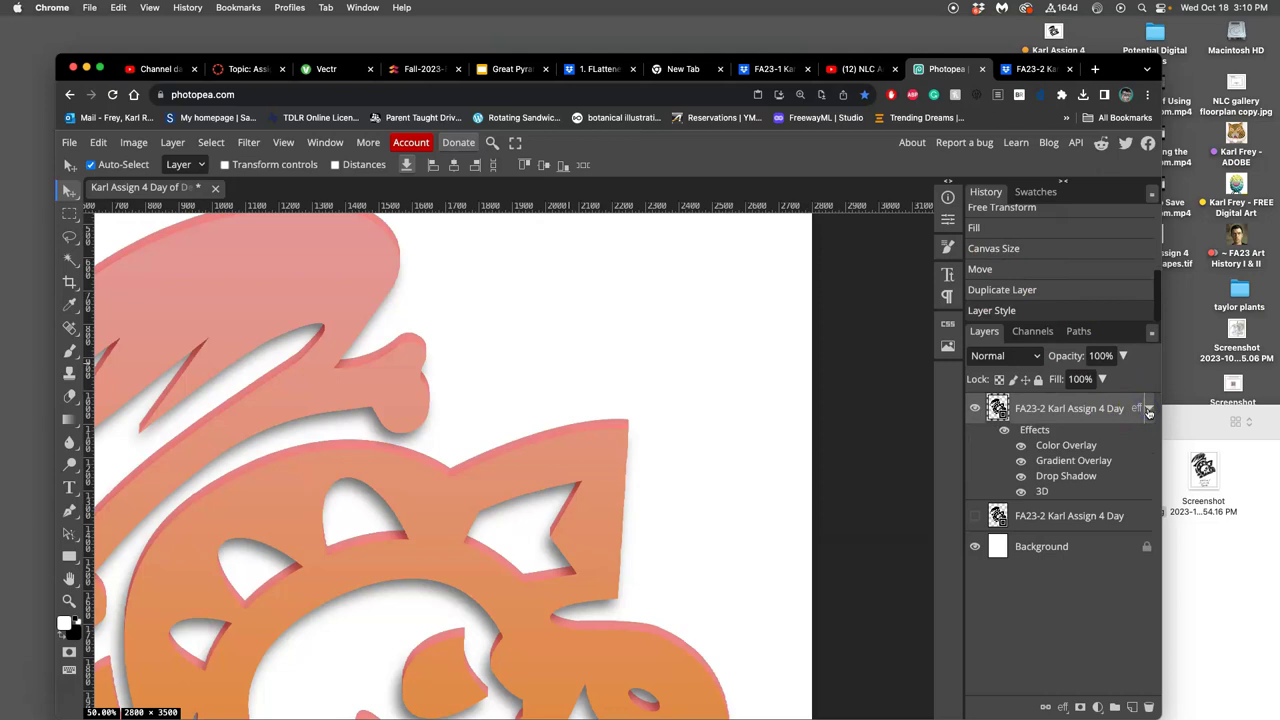
{"action": "left_click", "coordinate": [1148, 410]}
{"action": "left_click", "coordinate": [1149, 410]}
{"action": "scroll", "coordinate": [694, 445], "scroll_direction": "down", "scroll_amount": 3}
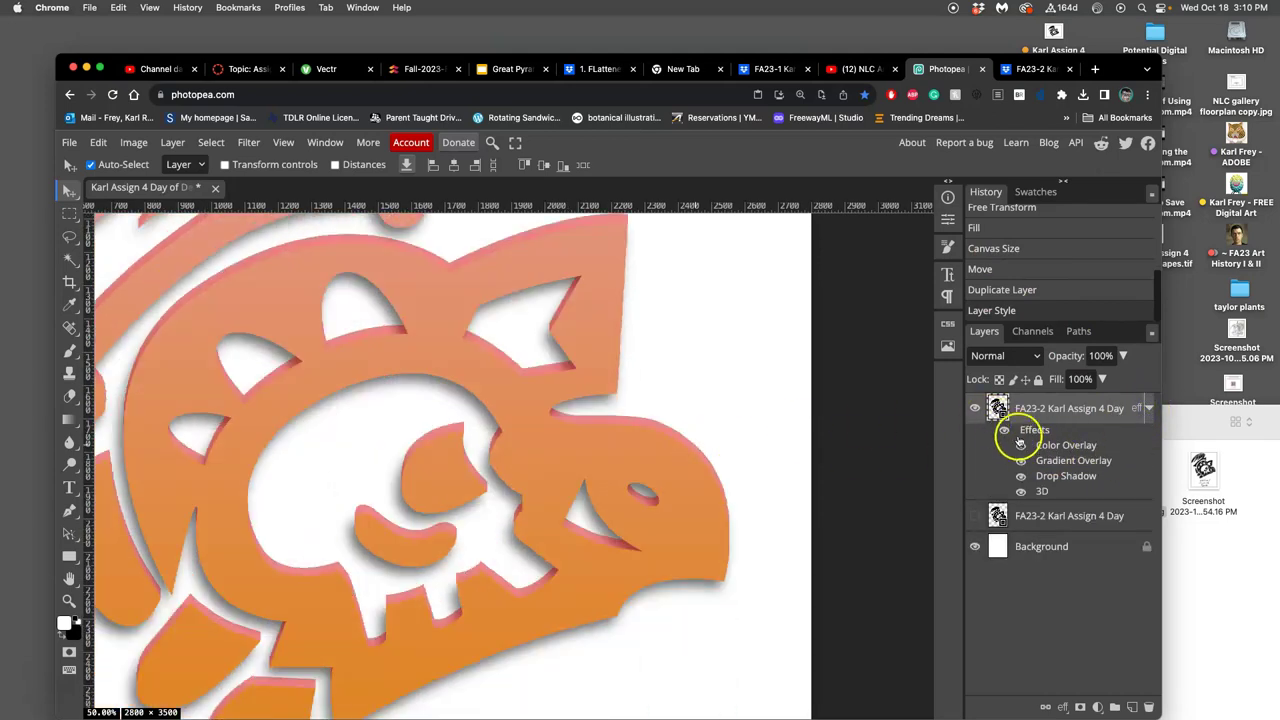
Hide the 3D, Drop Shadow and Color Overlay effects of the upper logo layer
{"action": "left_click", "coordinate": [1020, 490]}
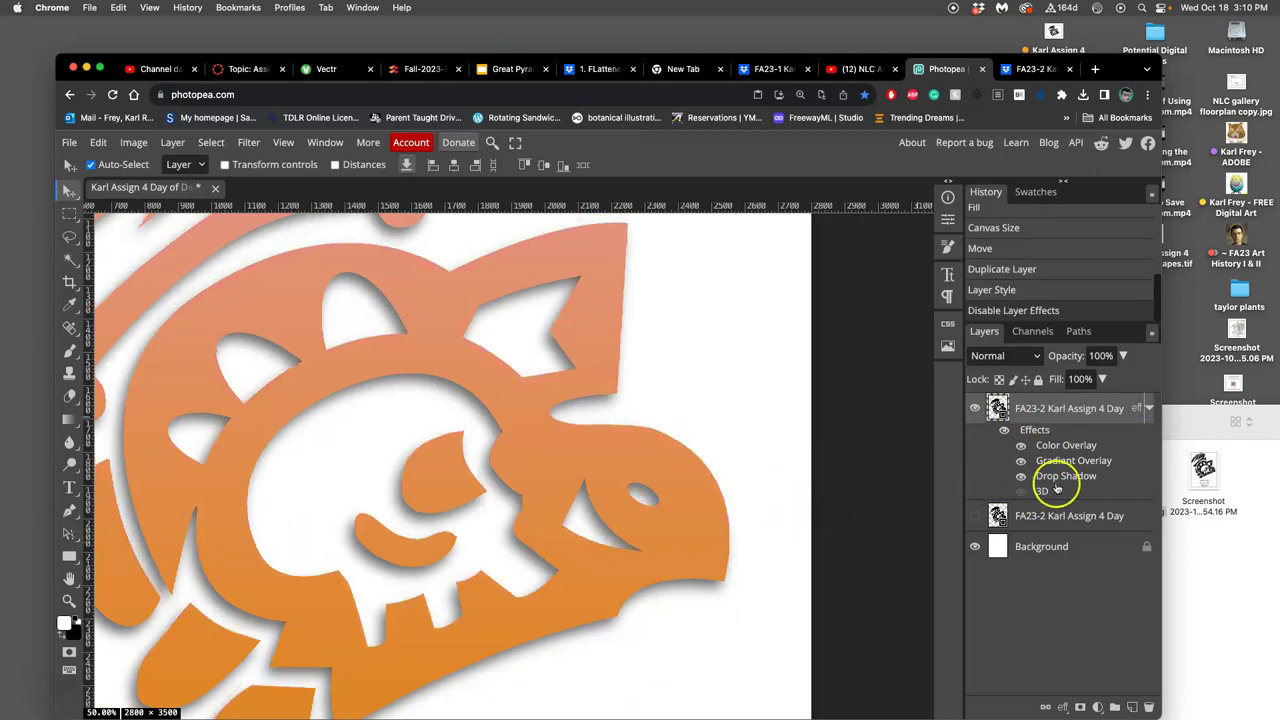
{"action": "left_click", "coordinate": [1021, 477]}
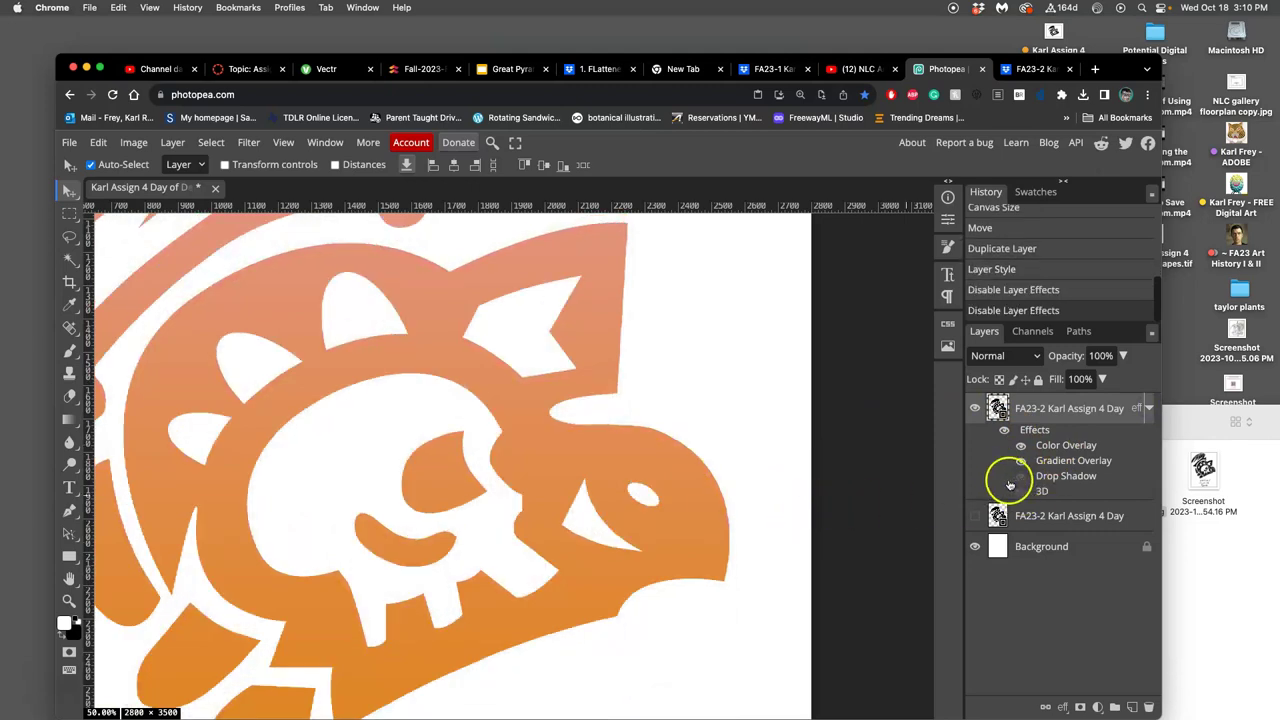
{"action": "left_click", "coordinate": [1021, 445]}
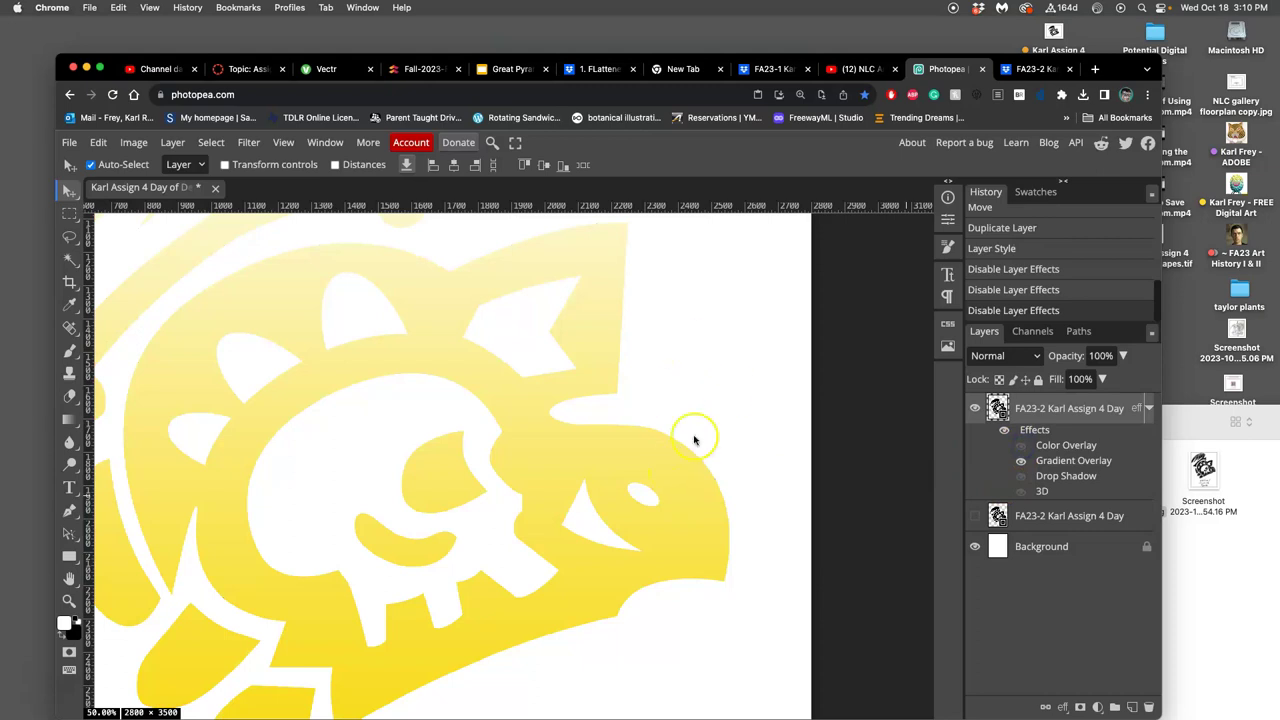
{"action": "key", "text": "super+minus"}
{"action": "scroll", "coordinate": [720, 431], "scroll_direction": "up", "scroll_amount": 3}
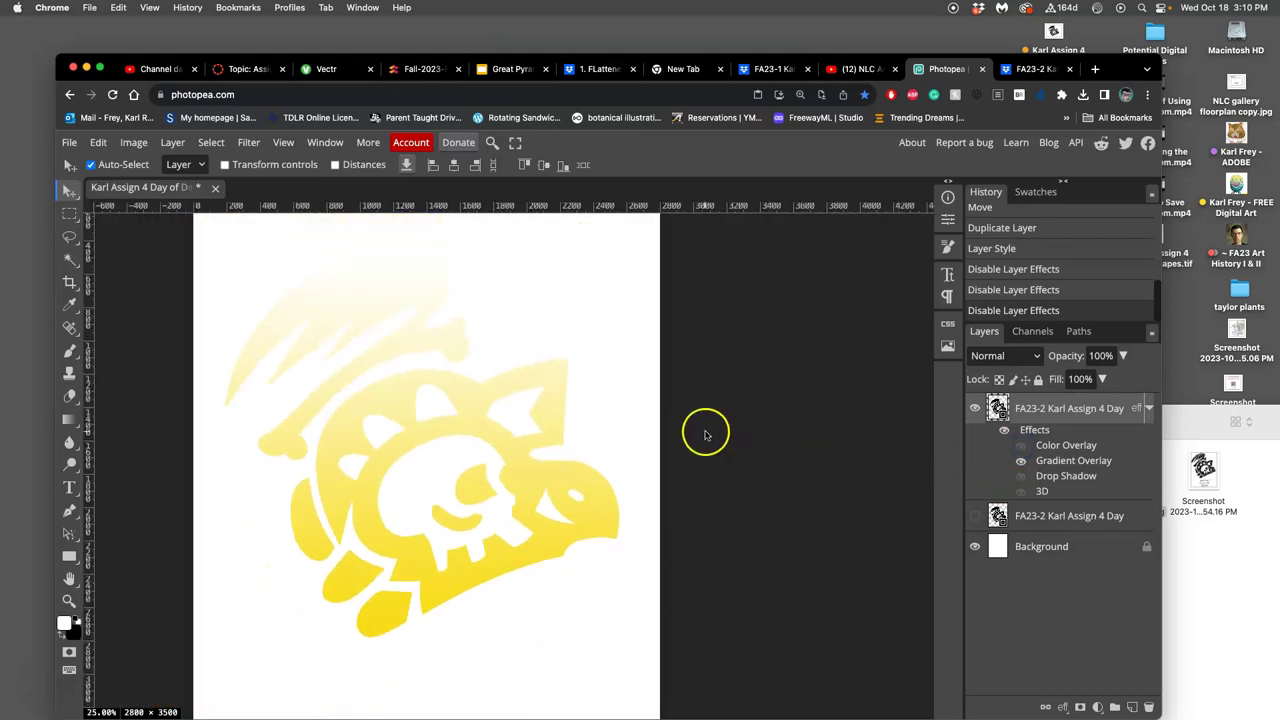
Toggle all effects of the upper logo layer off and on again, and make its Color Overlay visible again
{"action": "left_click", "coordinate": [1005, 430]}
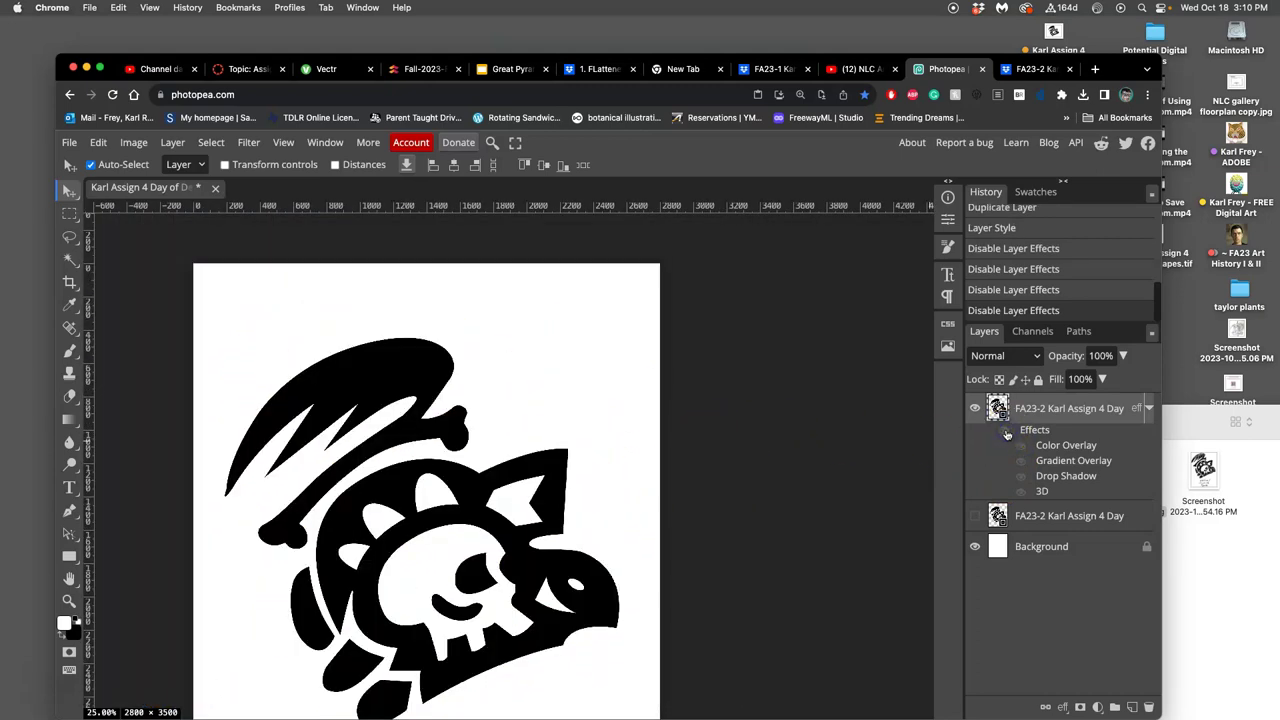
{"action": "left_click", "coordinate": [997, 407]}
{"action": "left_click", "coordinate": [1004, 431]}
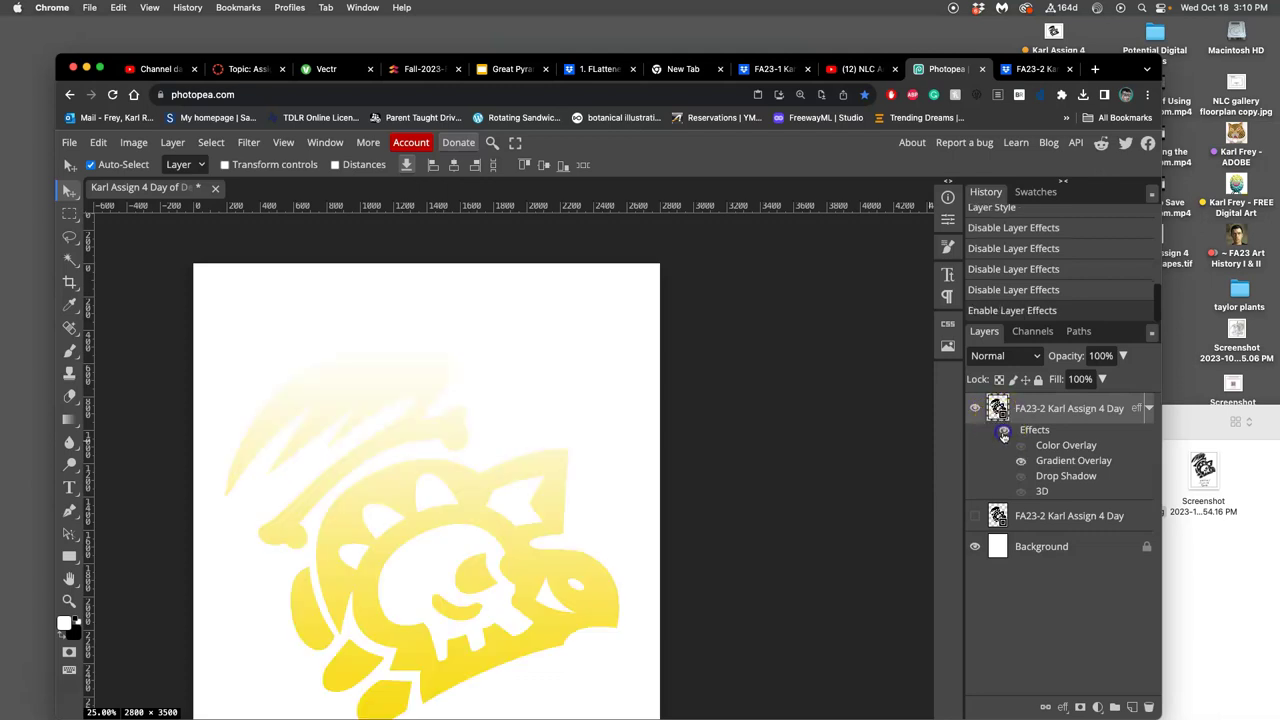
{"action": "left_click", "coordinate": [1021, 445]}
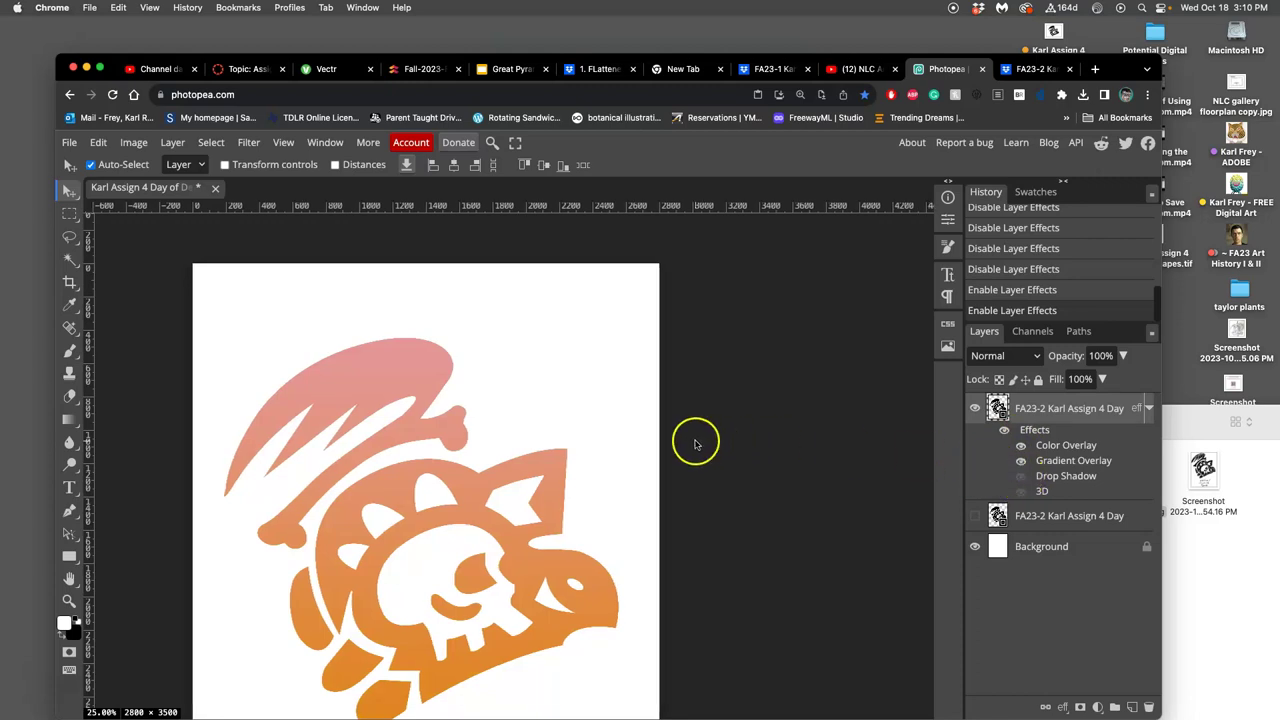
{"action": "scroll", "coordinate": [620, 450], "scroll_direction": "down", "scroll_amount": 2}
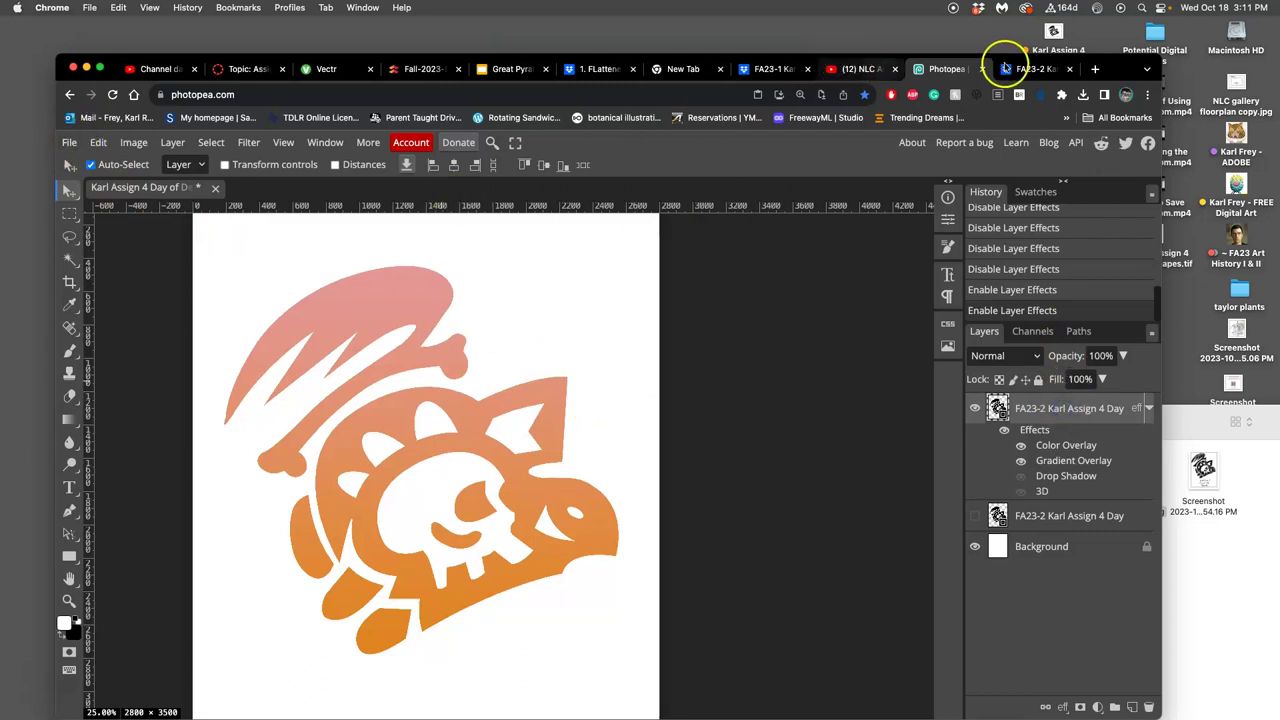
Close the Photopea page and leave the site without saving the changes
{"action": "left_click", "coordinate": [982, 69]}
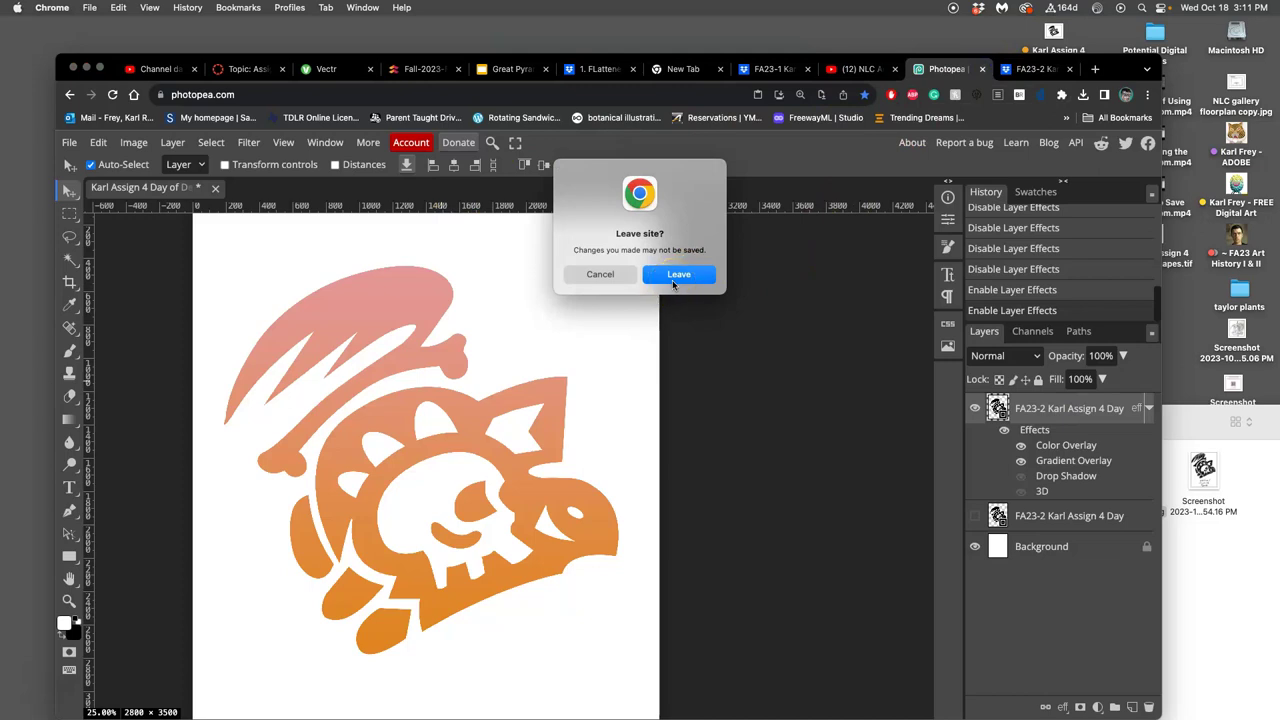
{"action": "left_click", "coordinate": [680, 276]}
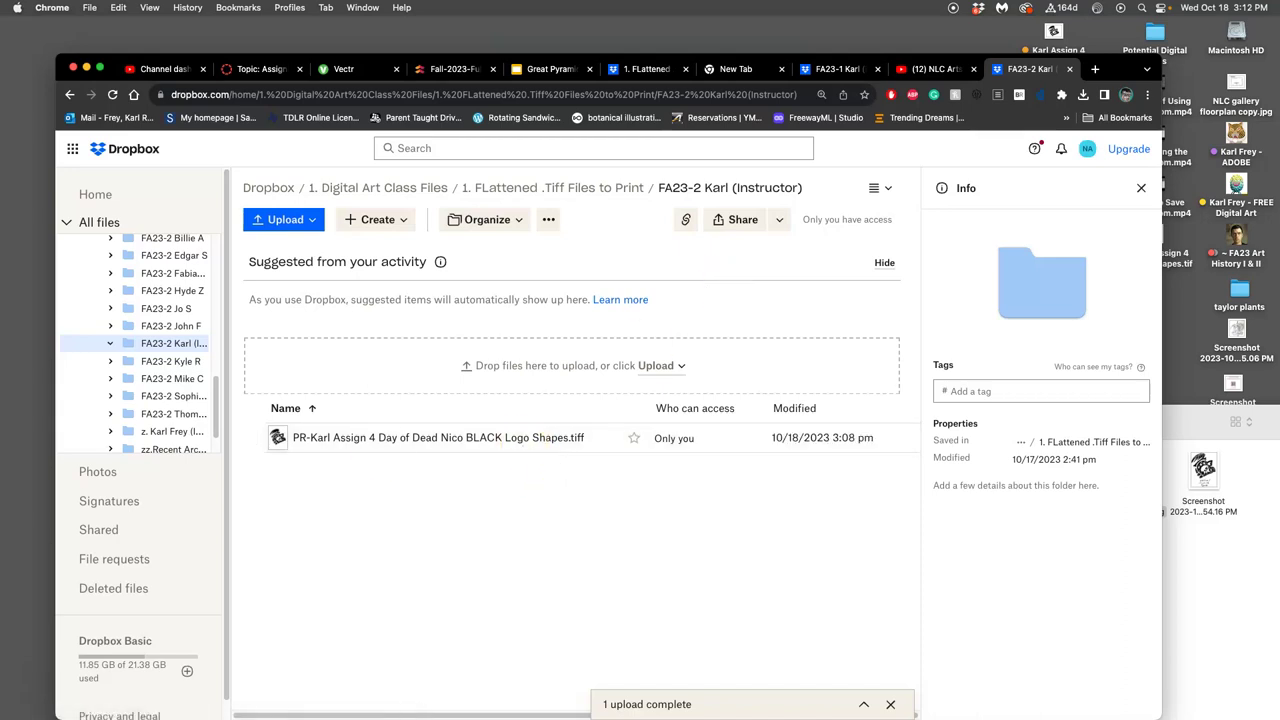
Switch to the minimized browser window with the Gmail inbox
{"action": "mouse_move", "coordinate": [14, 385]}
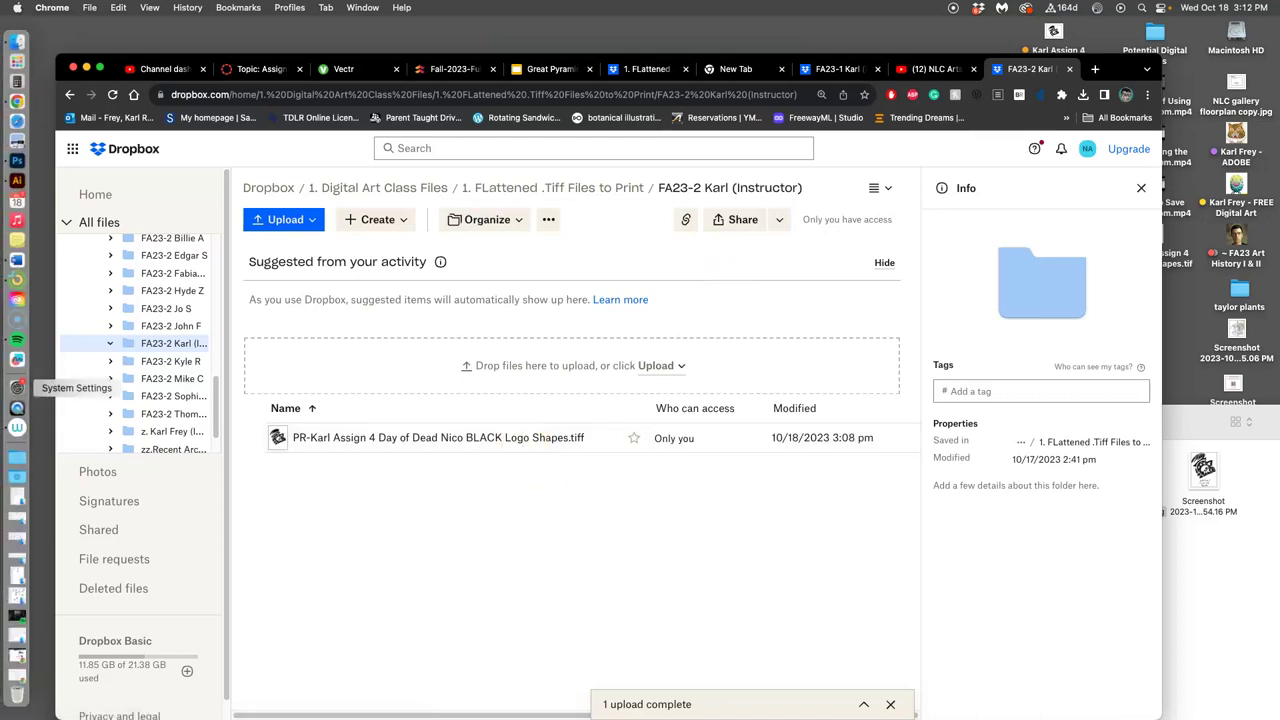
{"action": "left_click", "coordinate": [14, 672]}
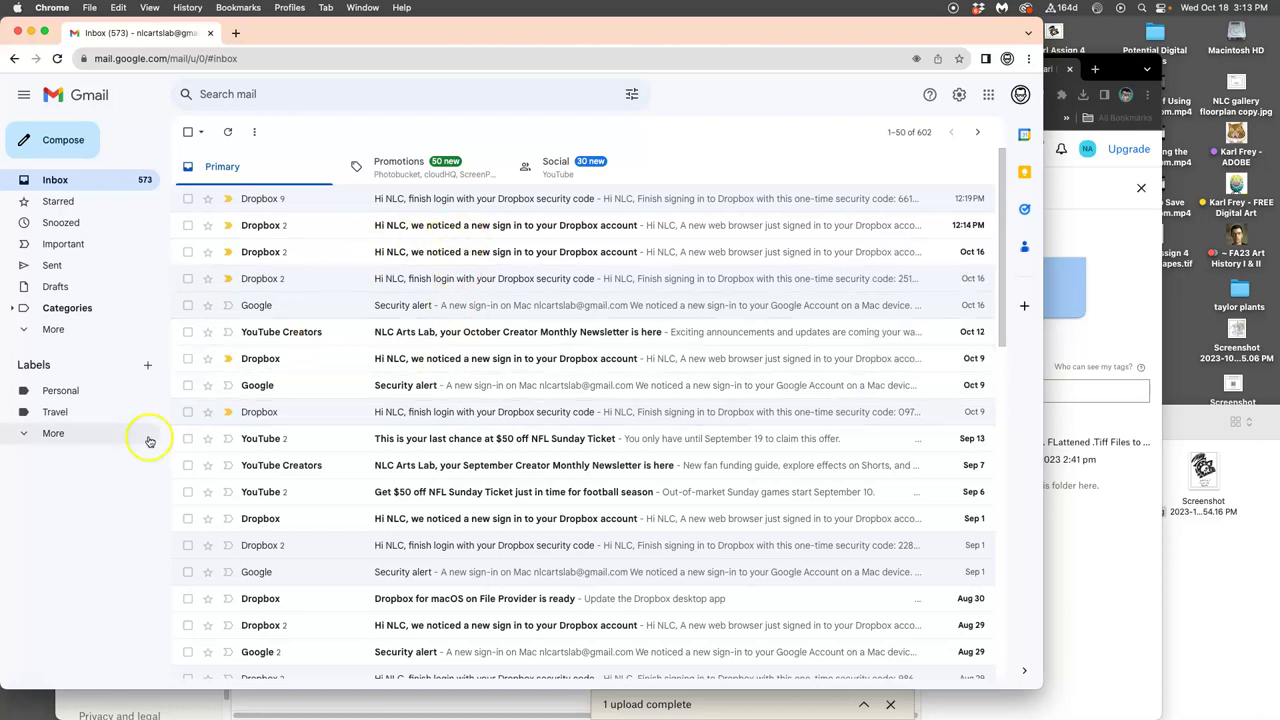
{"action": "left_click", "coordinate": [955, 8]}
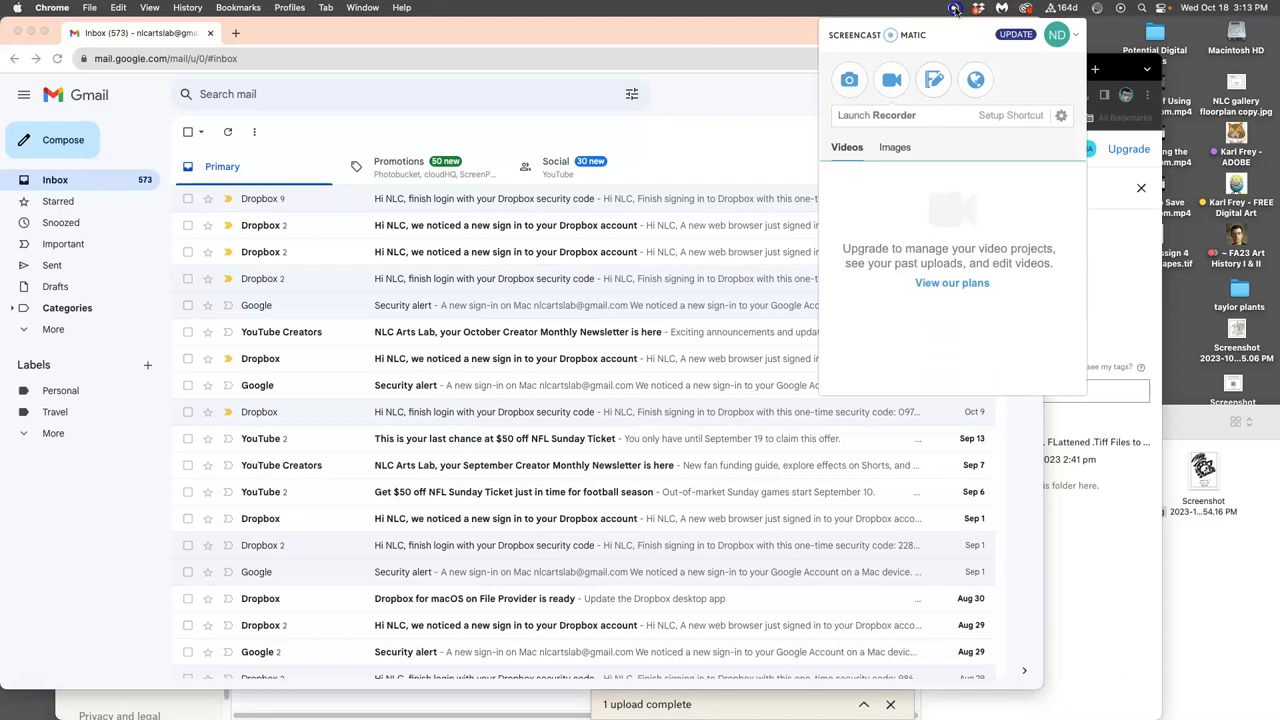
{"action": "left_click", "coordinate": [893, 80]}
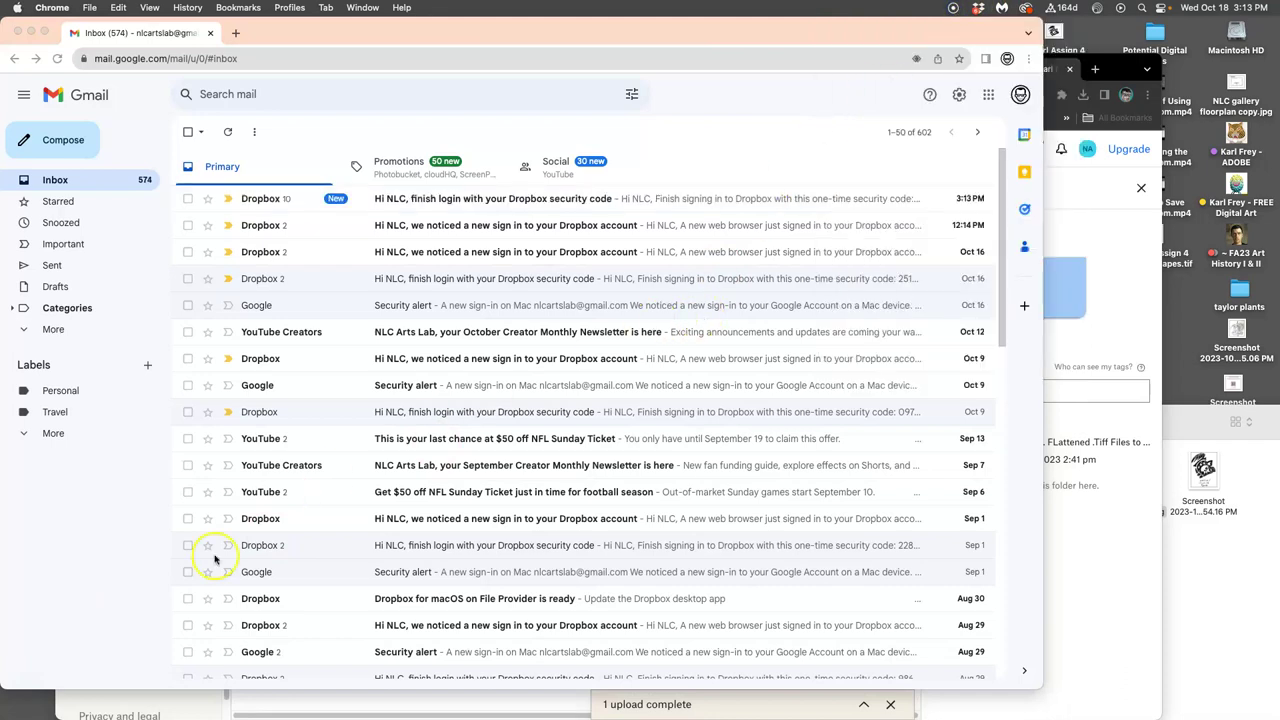